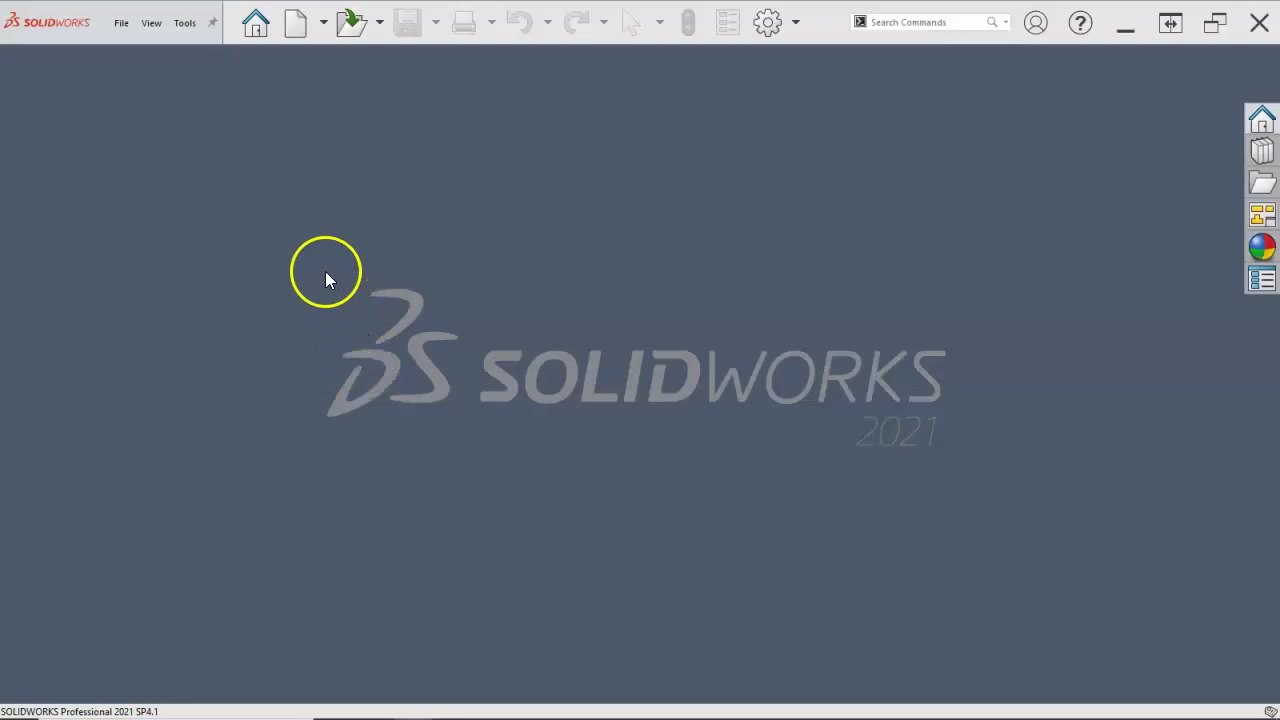
# - Create a new drawing from the Drawing template on an A (ANSI) Landscape sheet
pyautogui.click(298, 28)
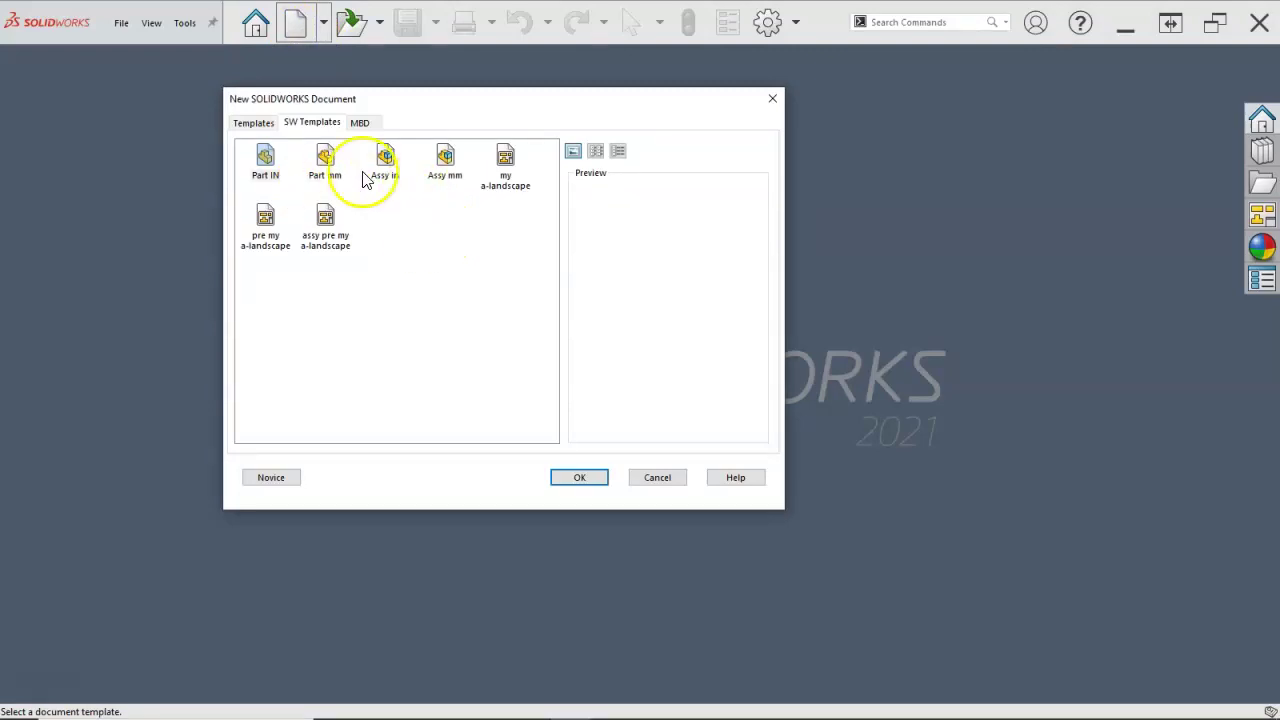
pyautogui.click(250, 123)
pyautogui.doubleClick(390, 160)
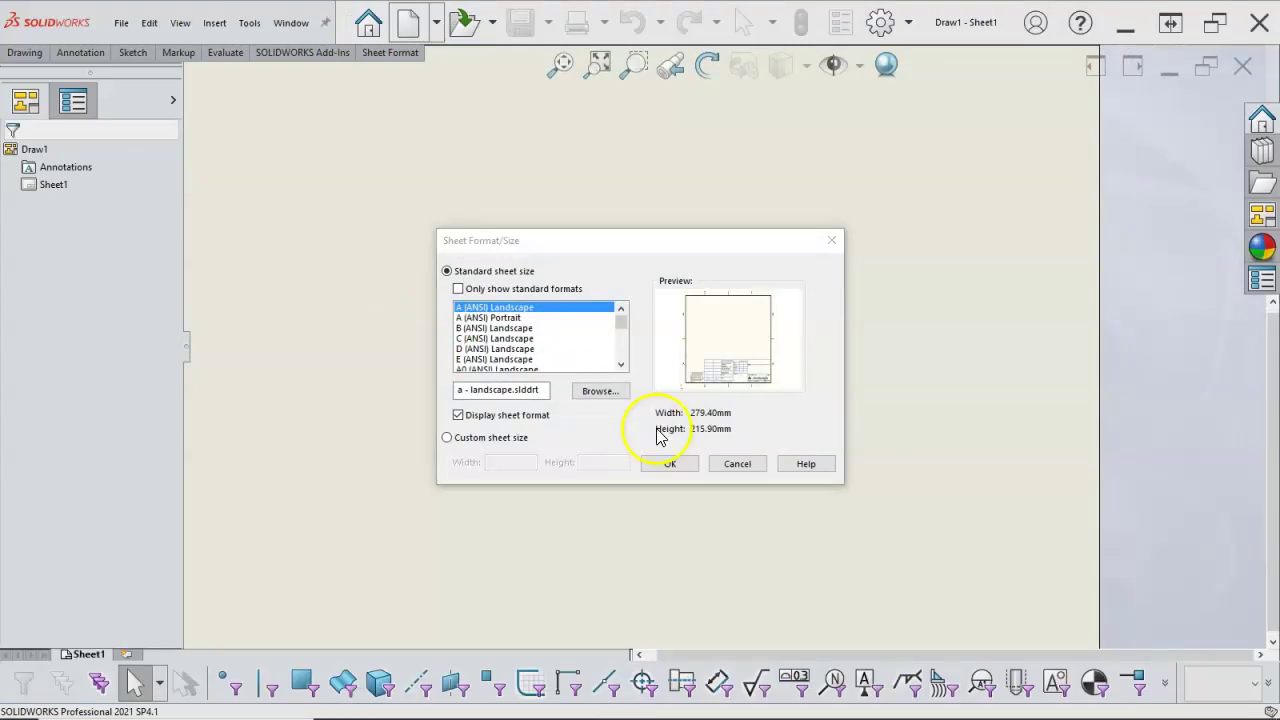
pyautogui.click(667, 463)
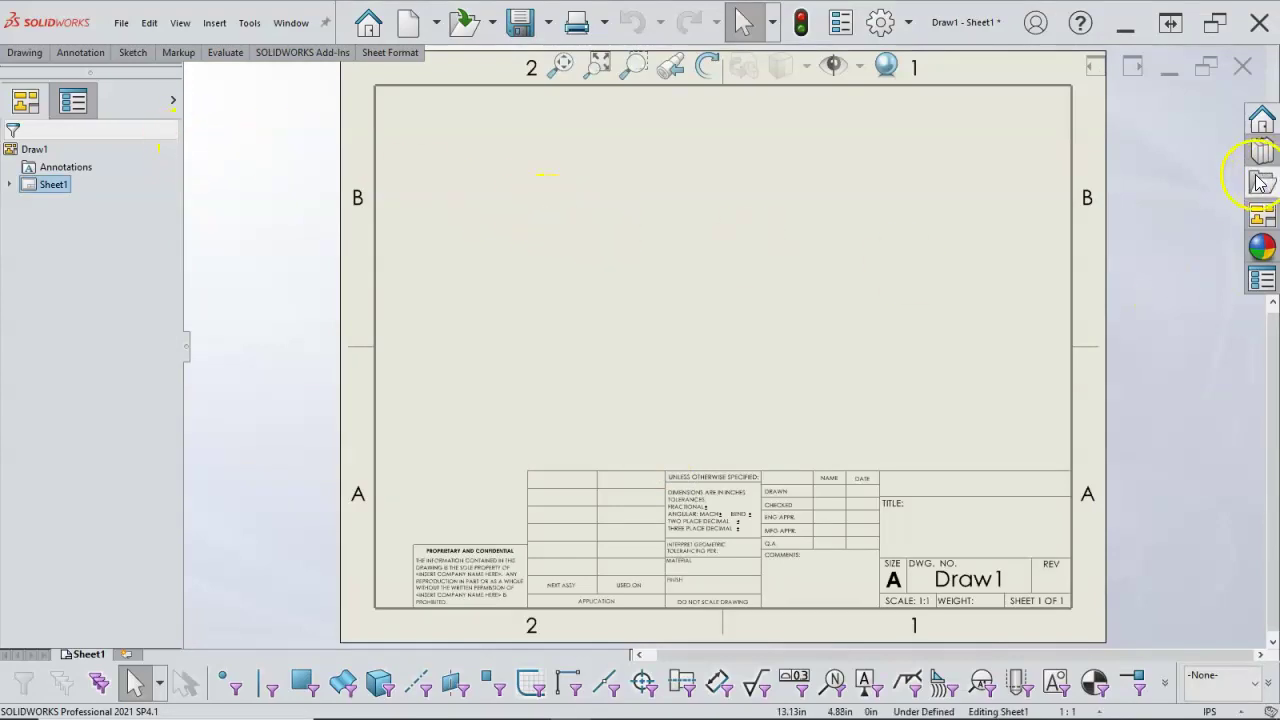
# - From the View Palette, browse to the Assignment9 folder and select Pressure Cyl - MB.SLDPRT
pyautogui.click(1260, 213)
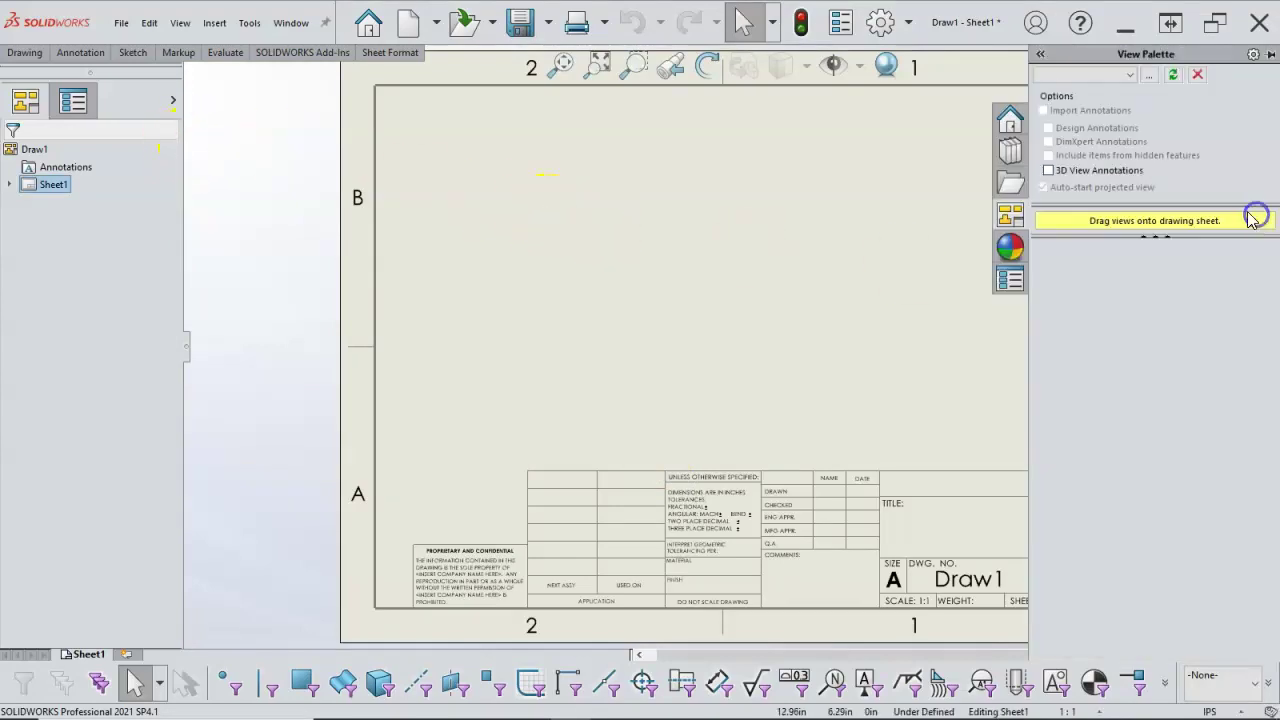
pyautogui.click(1131, 75)
pyautogui.click(1136, 78)
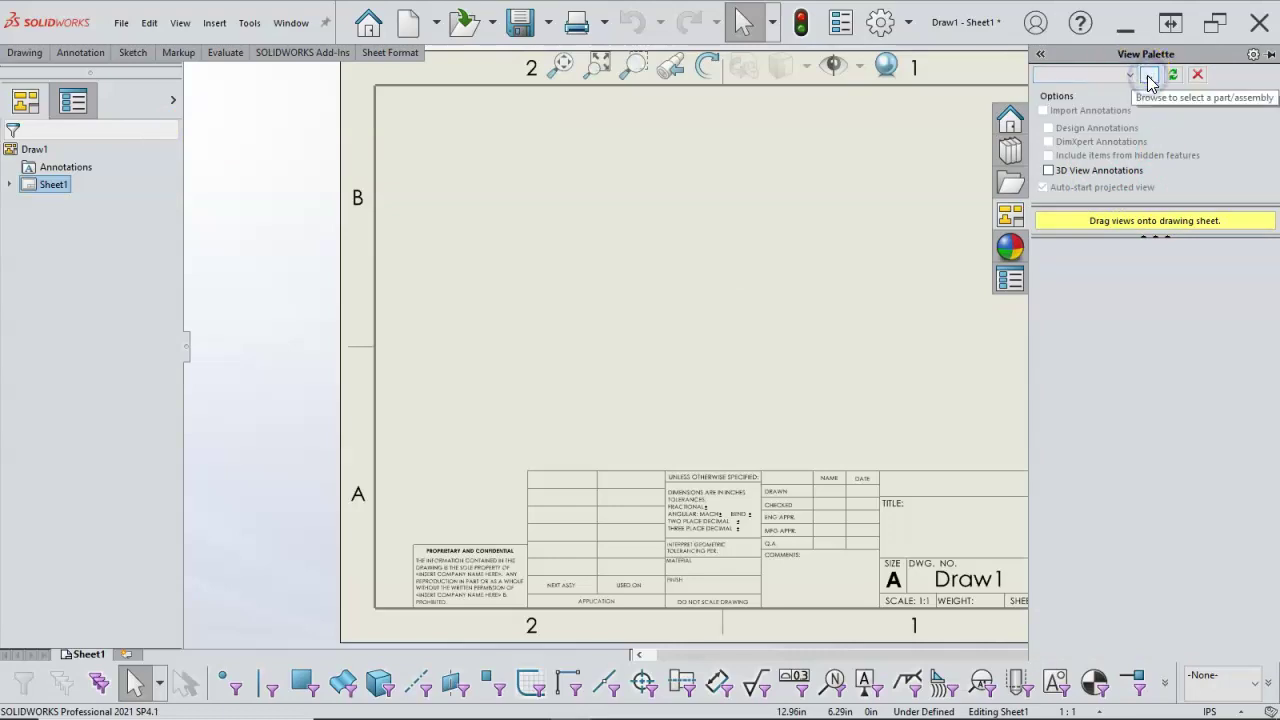
pyautogui.click(1148, 77)
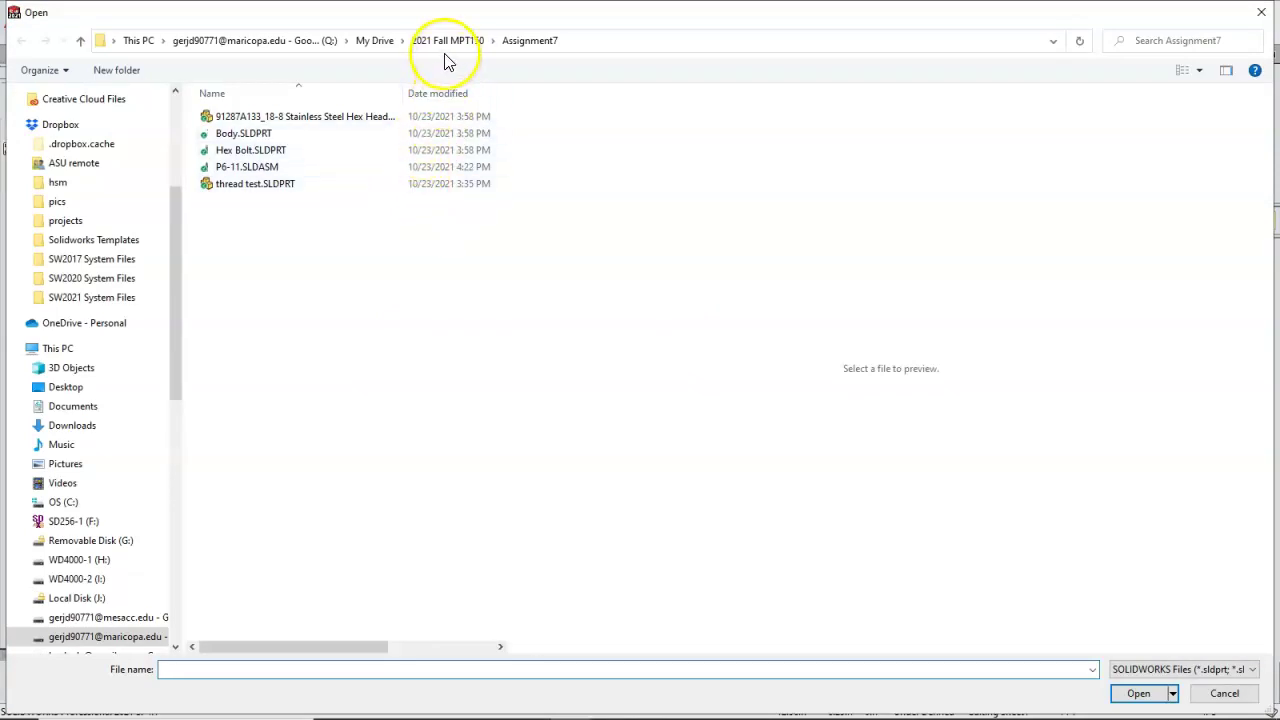
pyautogui.click(442, 45)
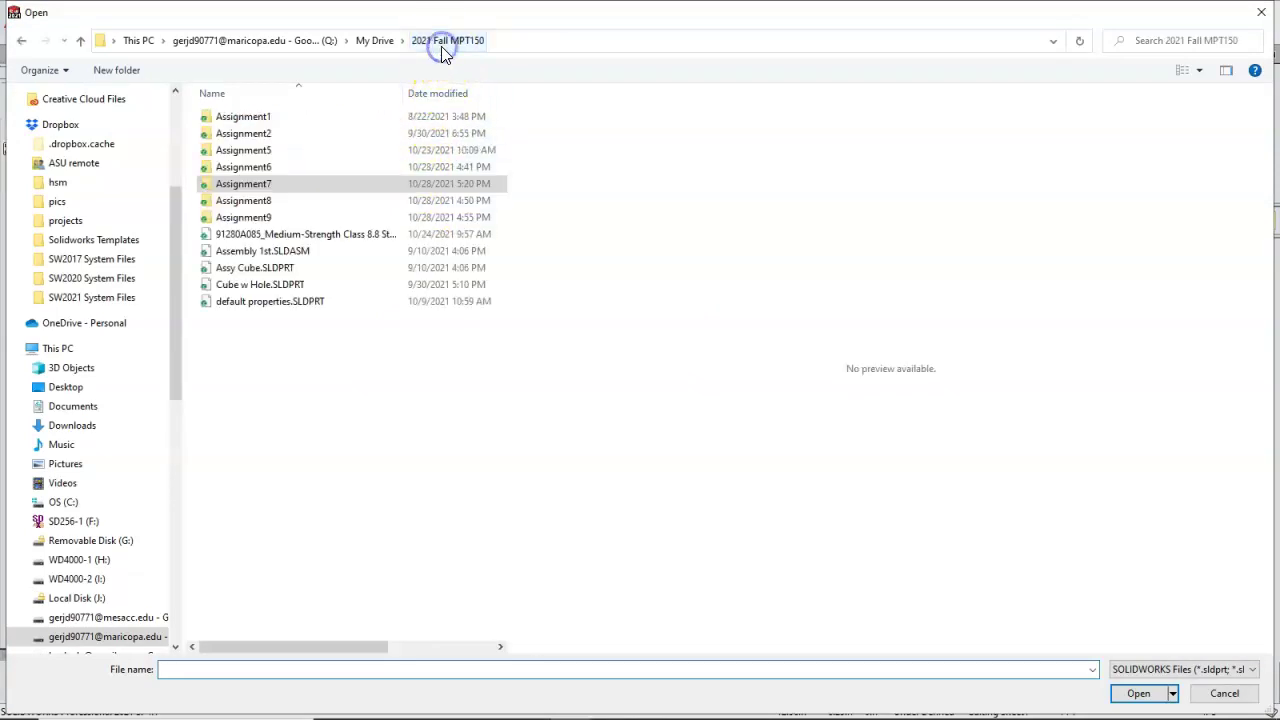
pyautogui.click(268, 201)
pyautogui.doubleClick(268, 201)
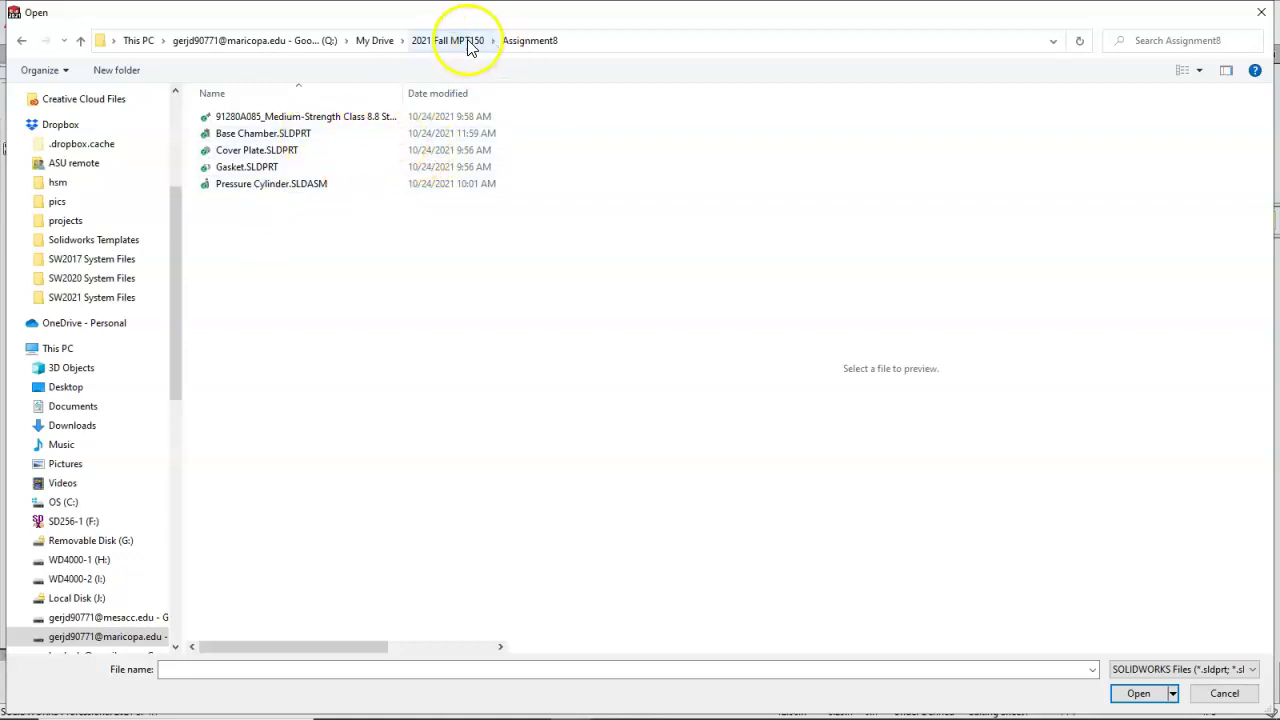
pyautogui.click(450, 41)
pyautogui.click(287, 218)
pyautogui.doubleClick(287, 218)
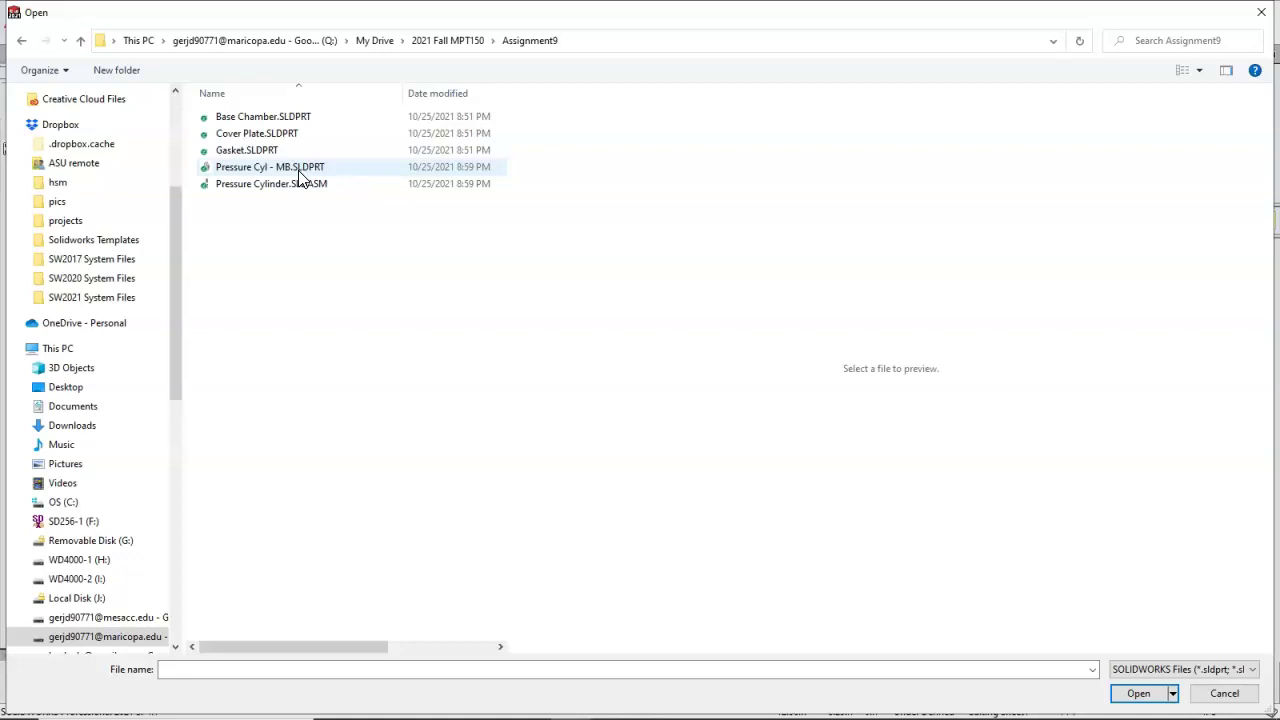
pyautogui.click(298, 172)
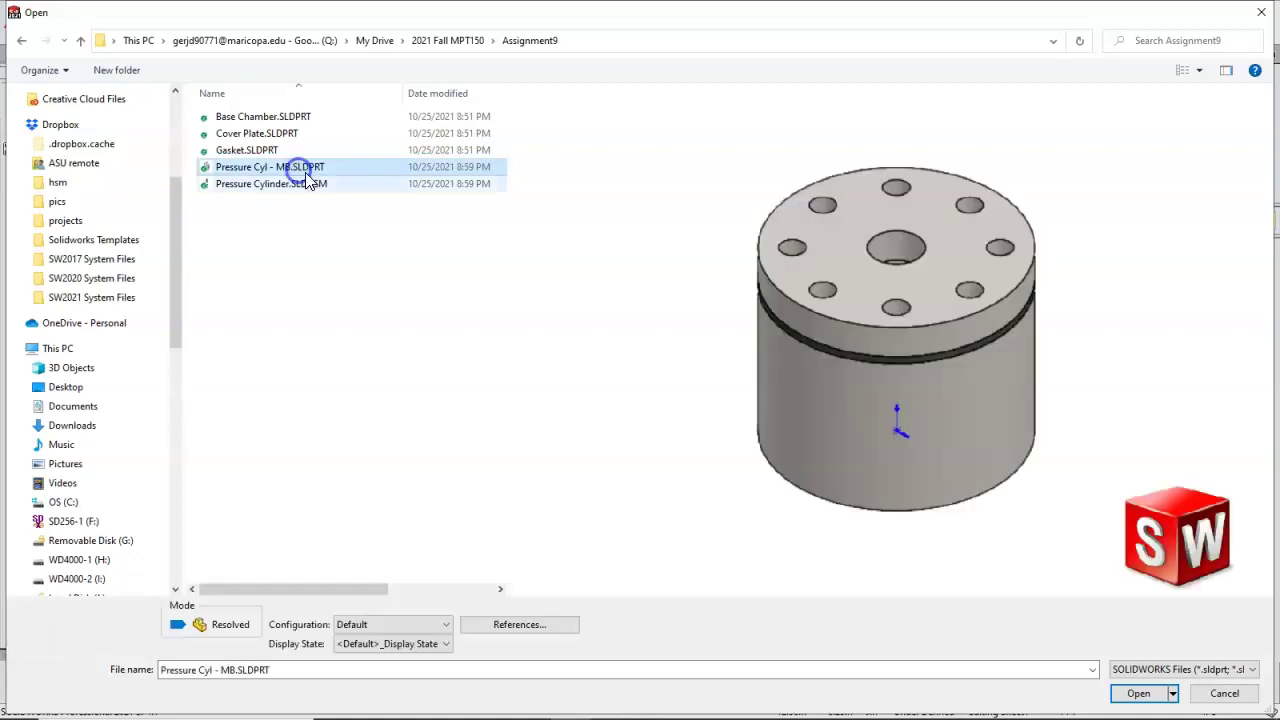
# - Load Pressure Cyl - MB and place its Top view with a projected side view on Sheet1
pyautogui.click(1138, 693)
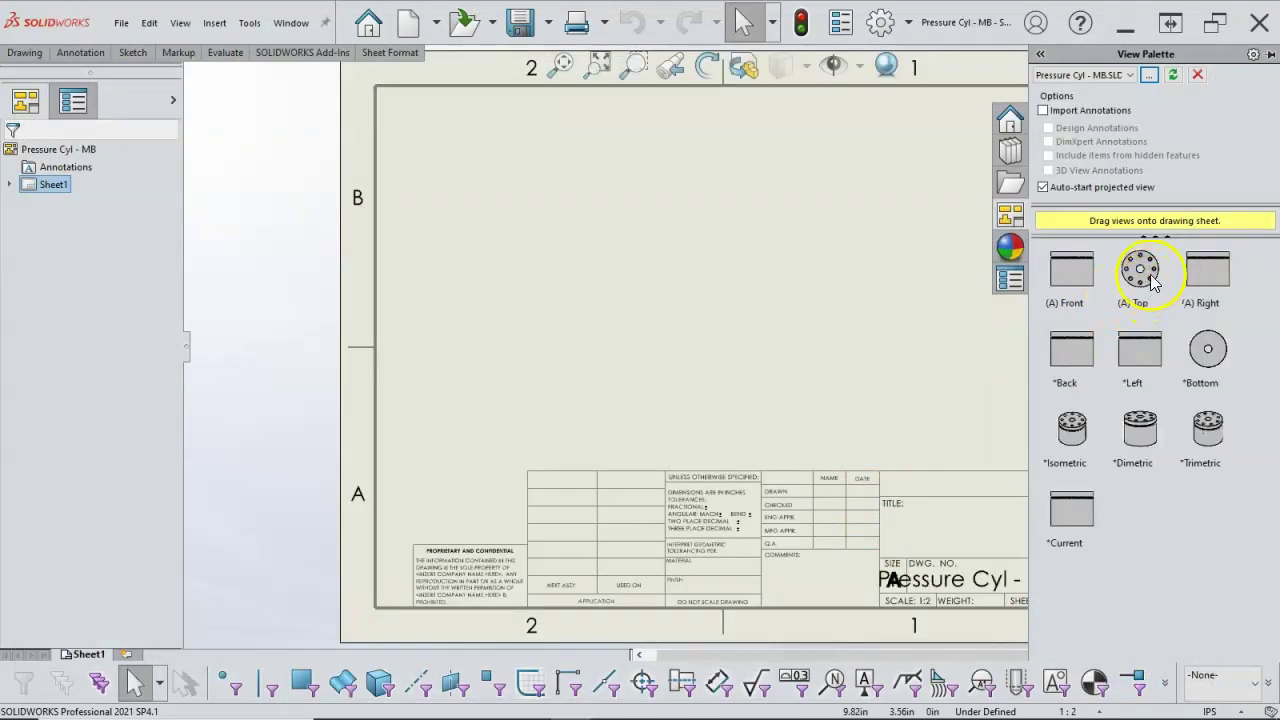
pyautogui.moveTo(1148, 279); pyautogui.dragTo(574, 341)
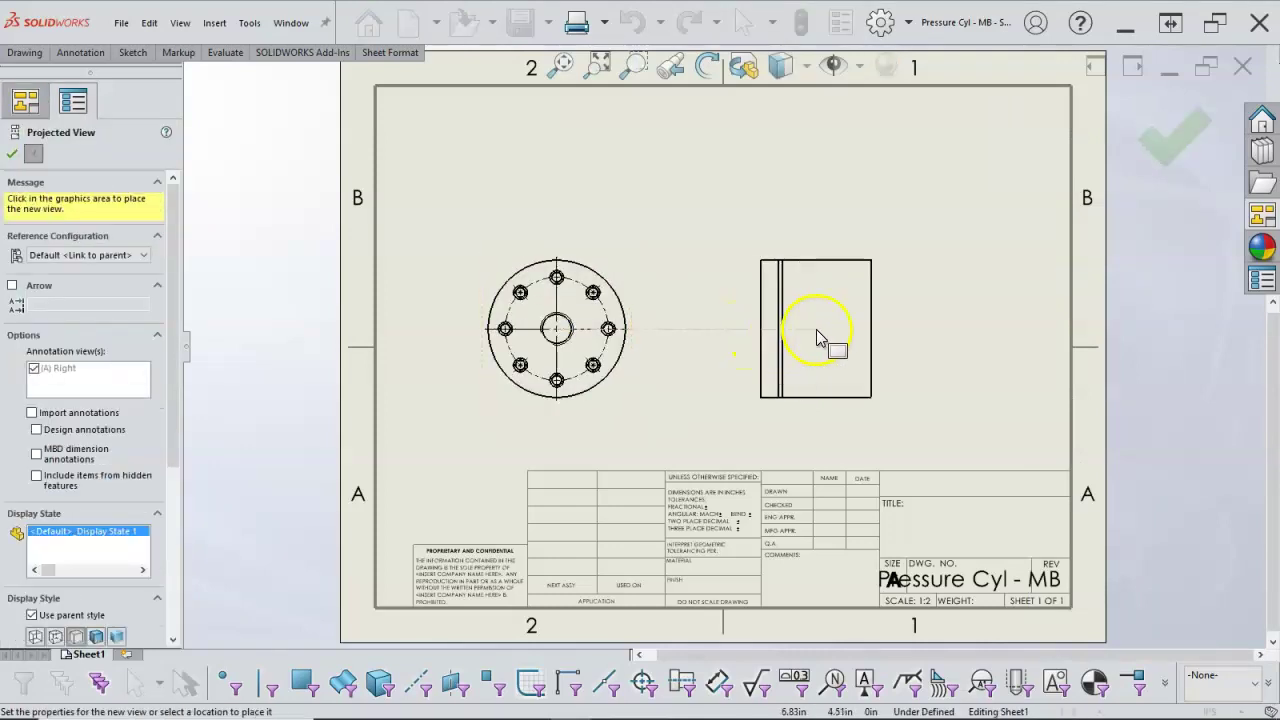
pyautogui.click(815, 335)
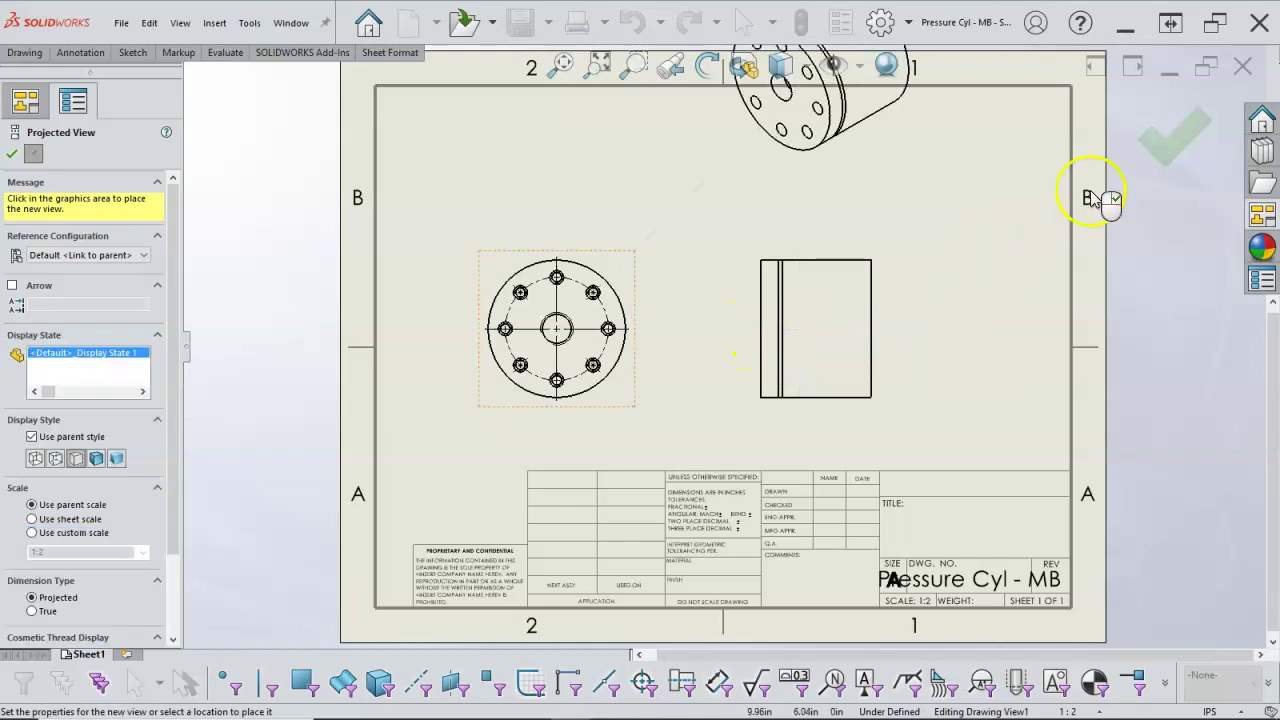
pyautogui.click(1165, 148)
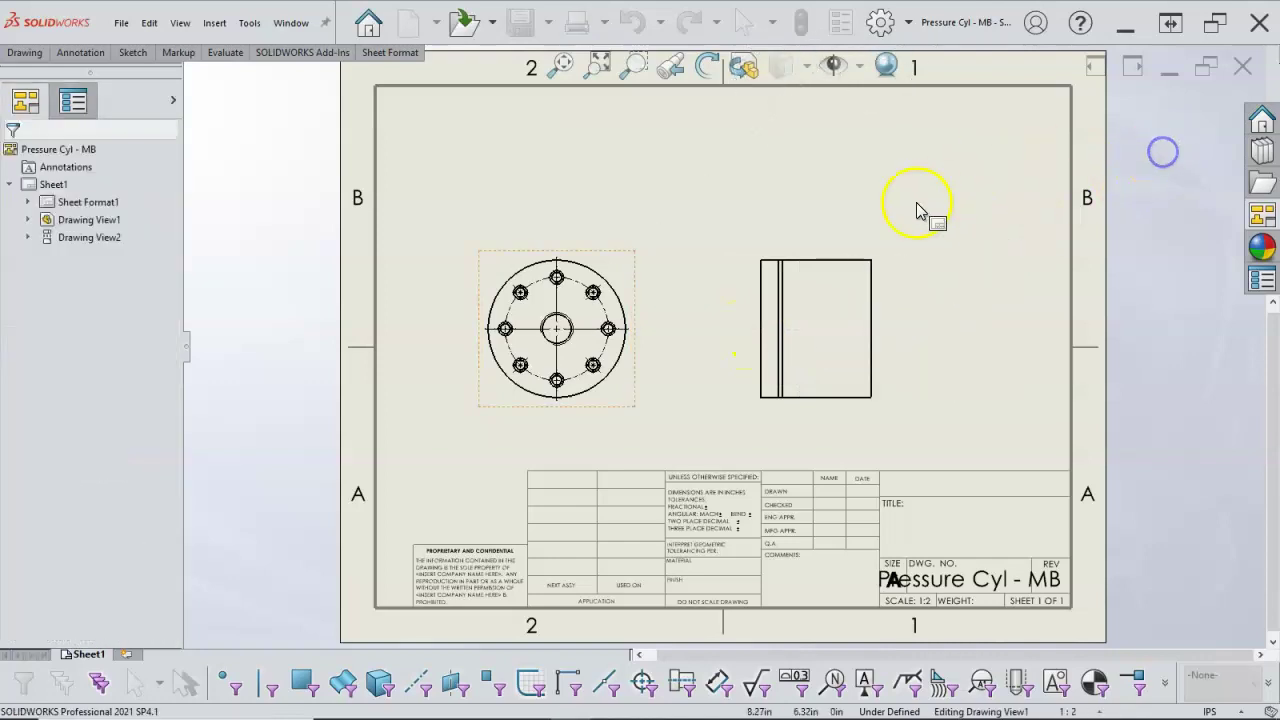
# - Add a blank second sheet to the drawing
pyautogui.click(653, 262)
pyautogui.click(658, 262)
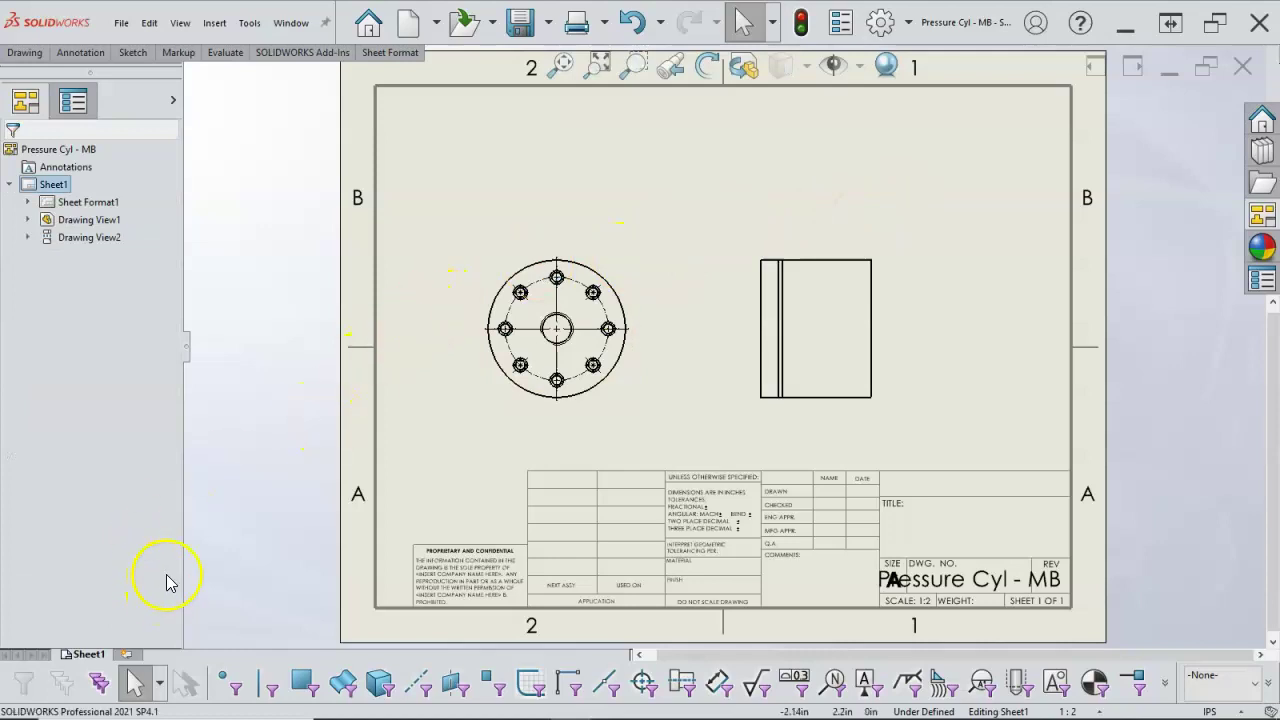
pyautogui.click(129, 654)
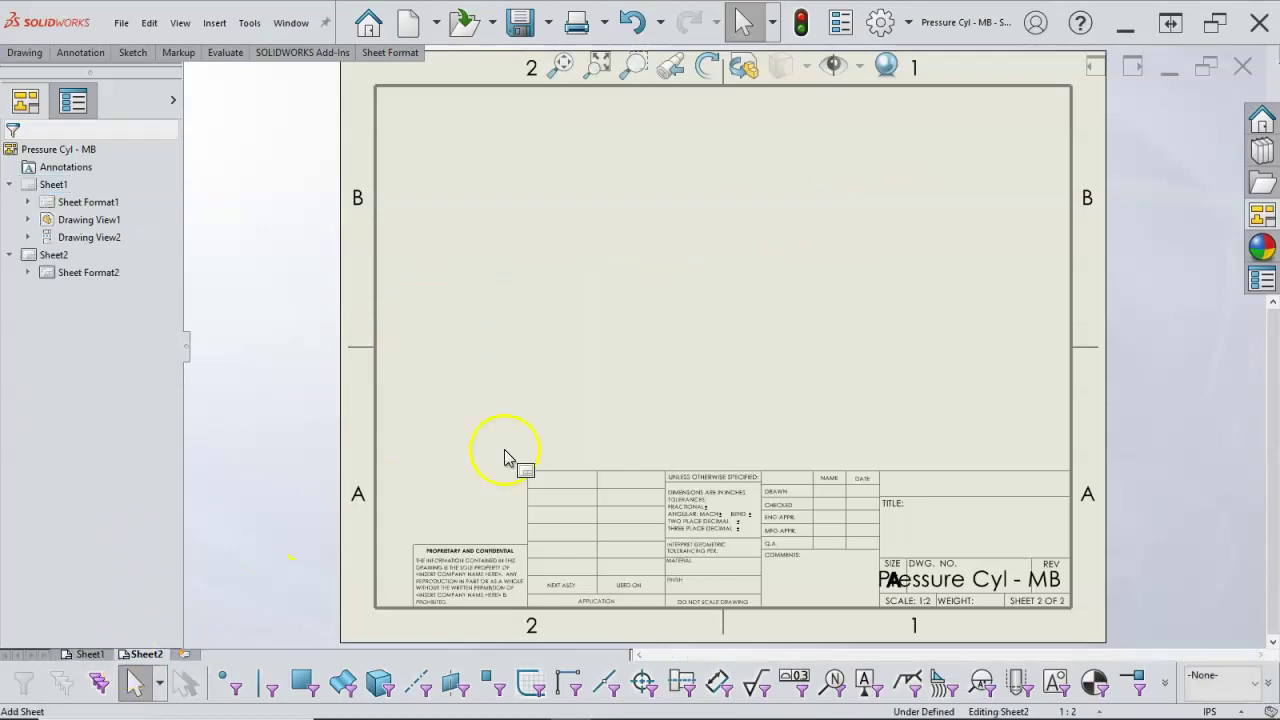
# - Place the (A) Top view near Sheet2's centre without any projected views
pyautogui.click(1261, 215)
pyautogui.click(1142, 276)
pyautogui.moveTo(1142, 276); pyautogui.dragTo(586, 294)
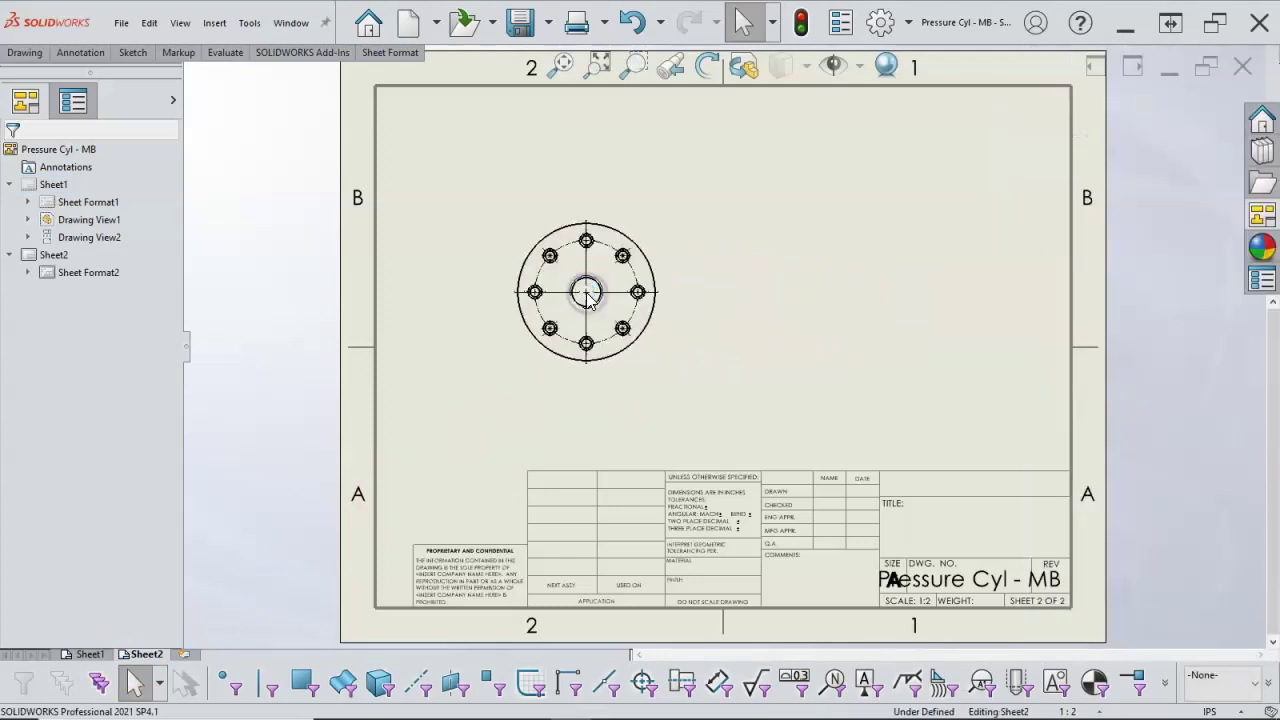
pyautogui.click(596, 263)
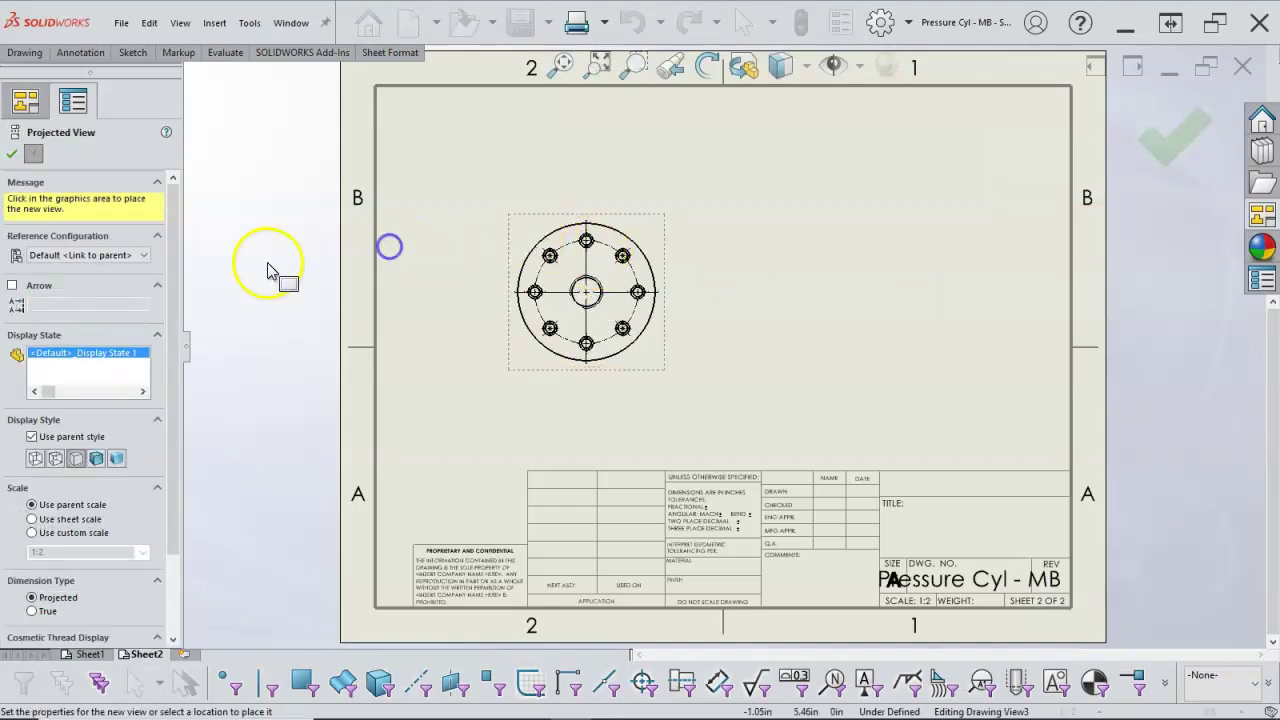
pyautogui.click(12, 154)
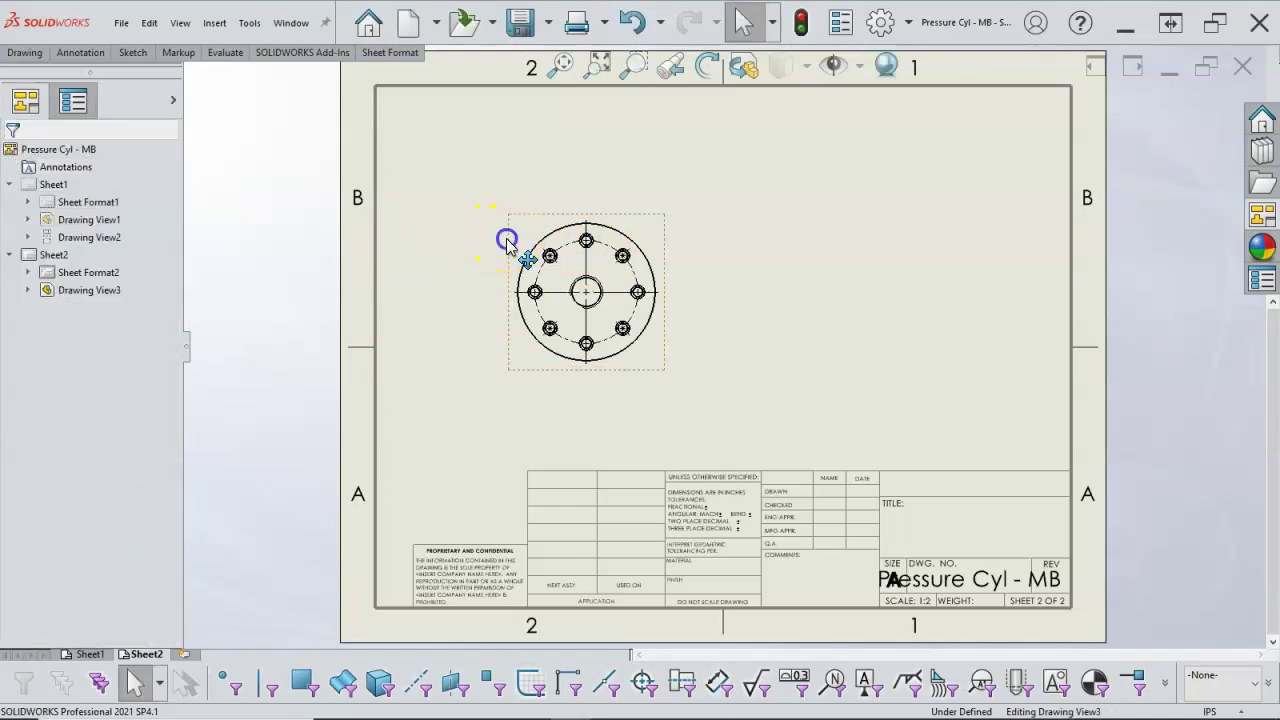
pyautogui.moveTo(507, 245); pyautogui.dragTo(560, 249)
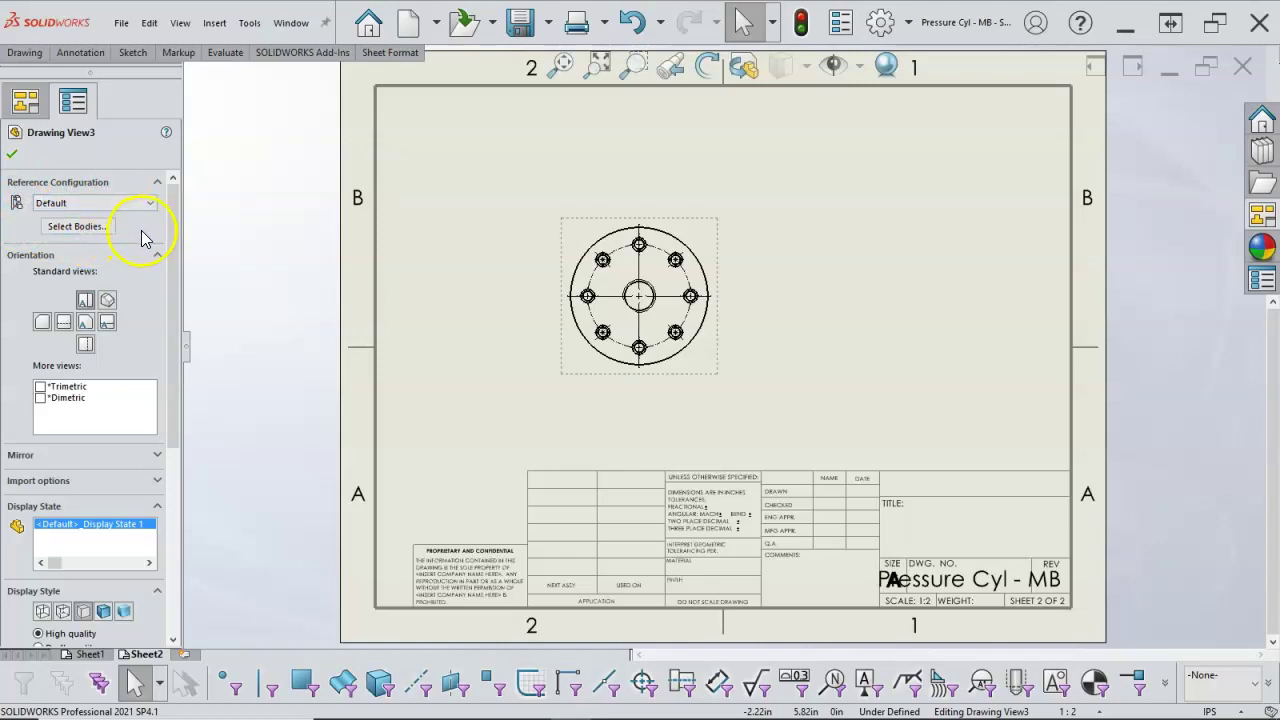
# - Limit the Sheet2 top view to the Base Chamber body
pyautogui.click(79, 227)
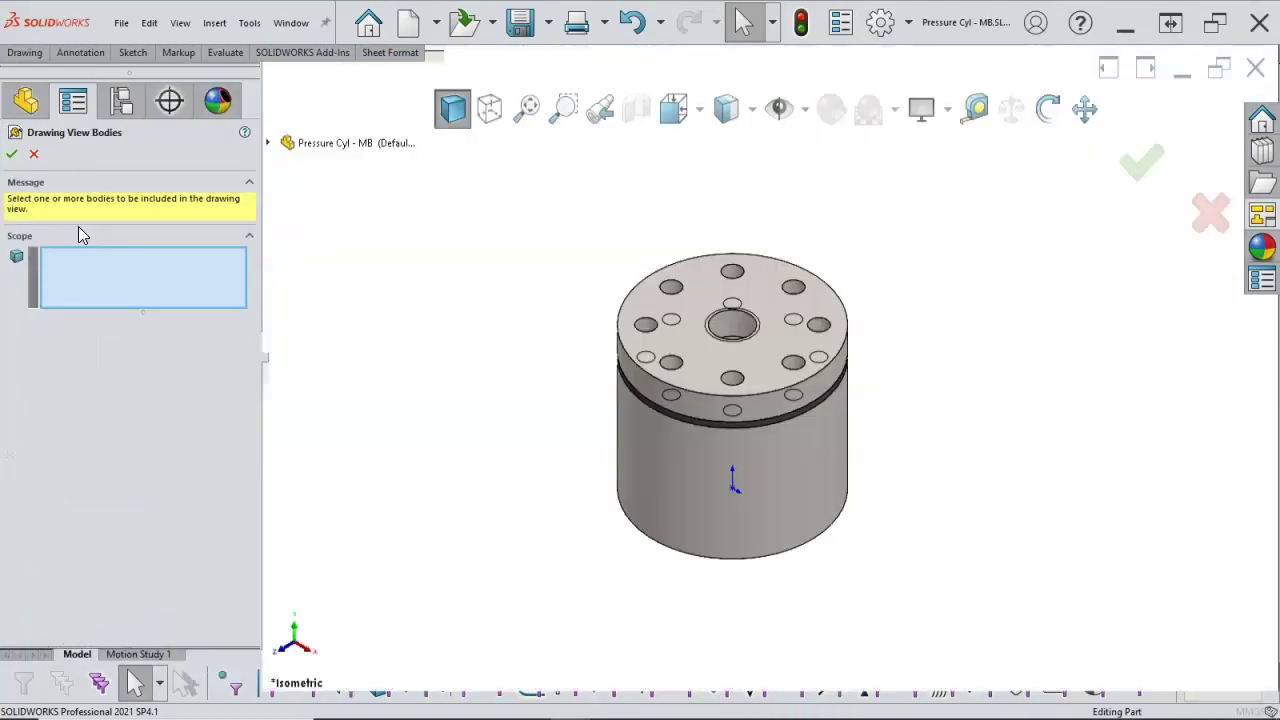
pyautogui.click(115, 244)
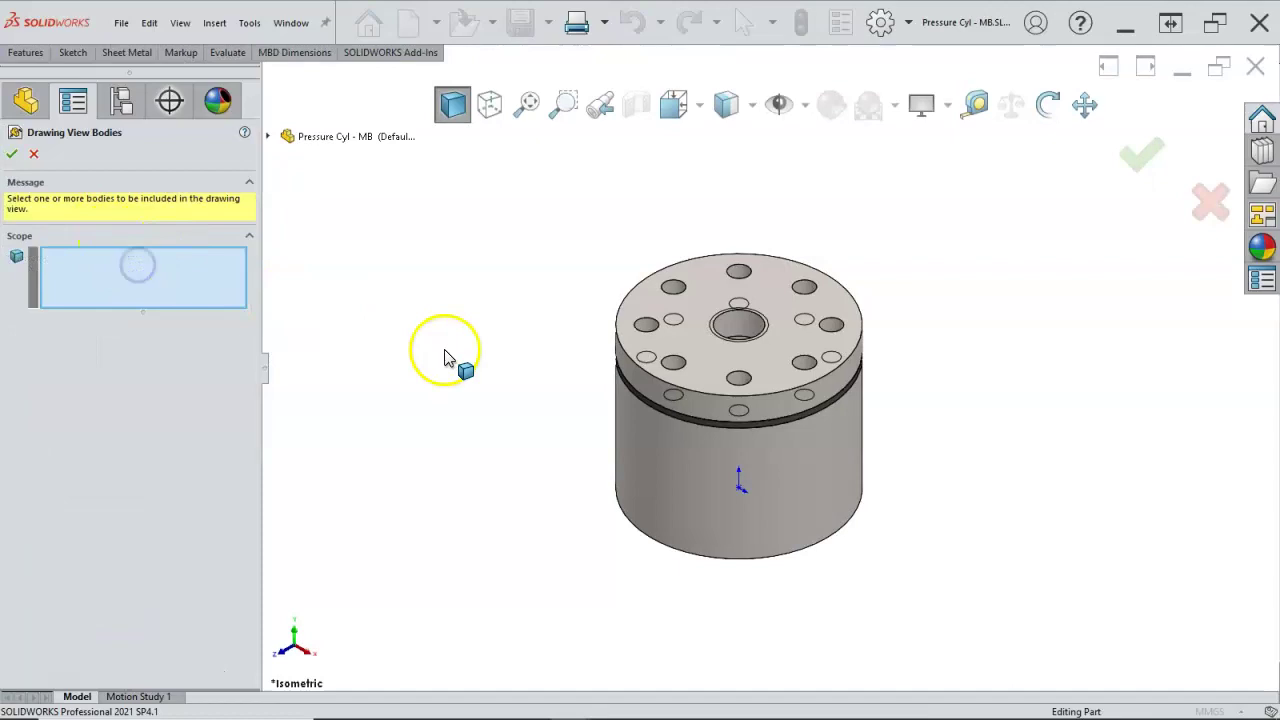
pyautogui.click(808, 493)
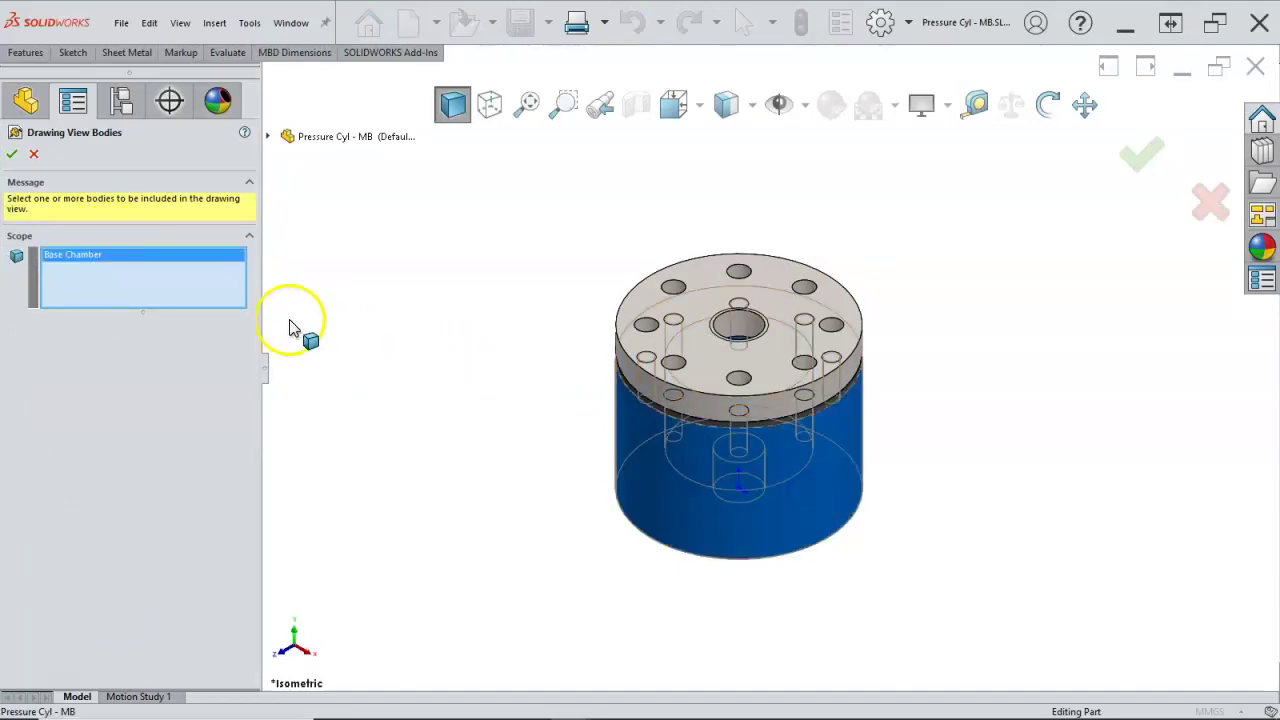
pyautogui.click(11, 155)
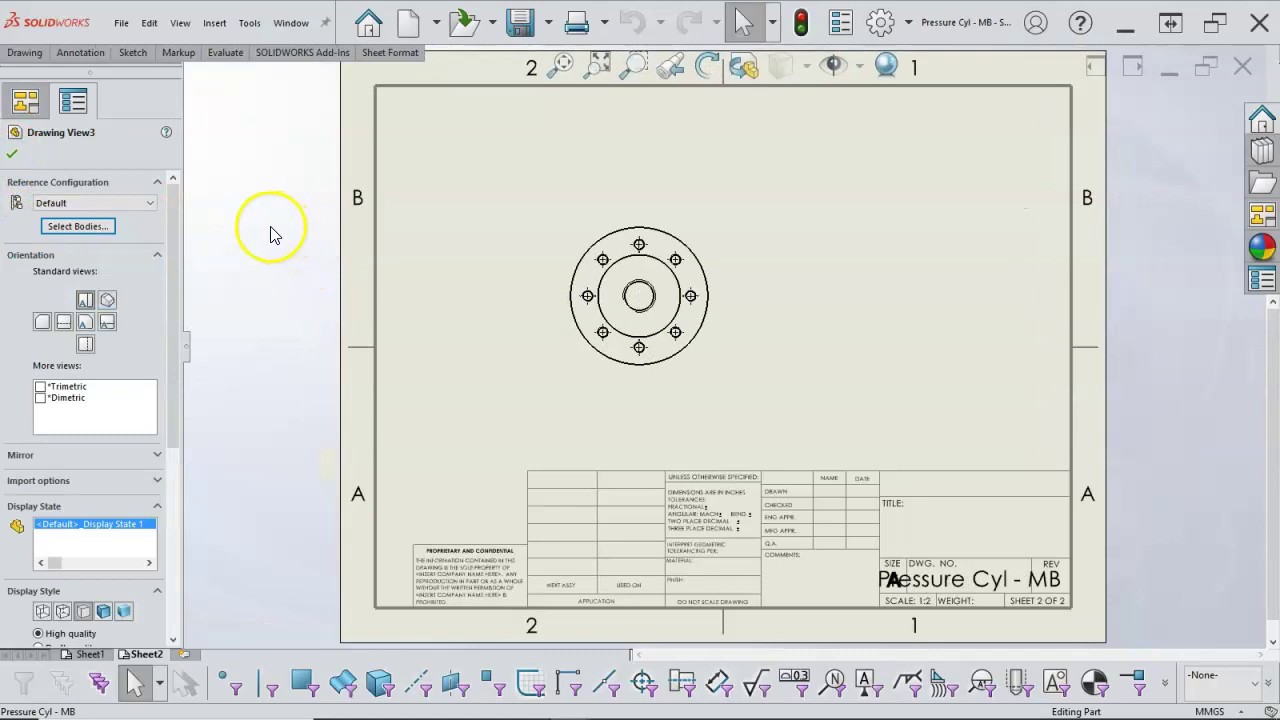
# - Add a projected side view to the right of the Sheet2 top view
pyautogui.click(11, 155)
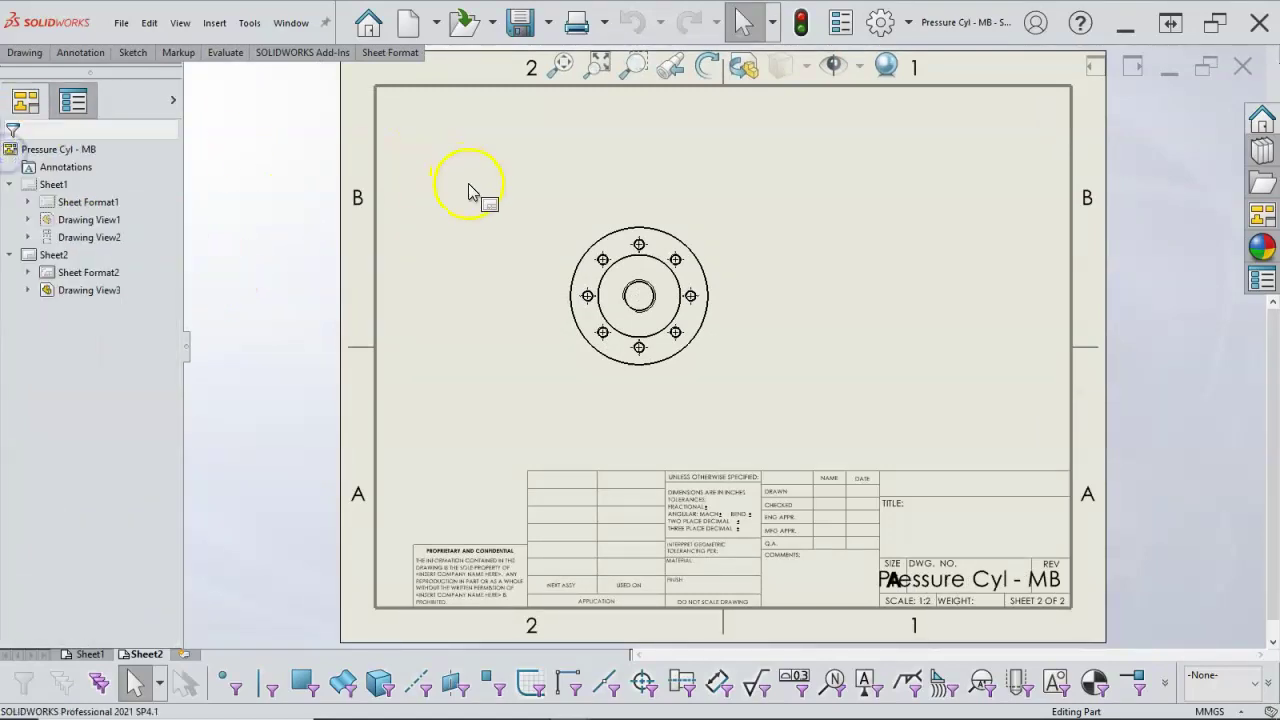
pyautogui.click(572, 218)
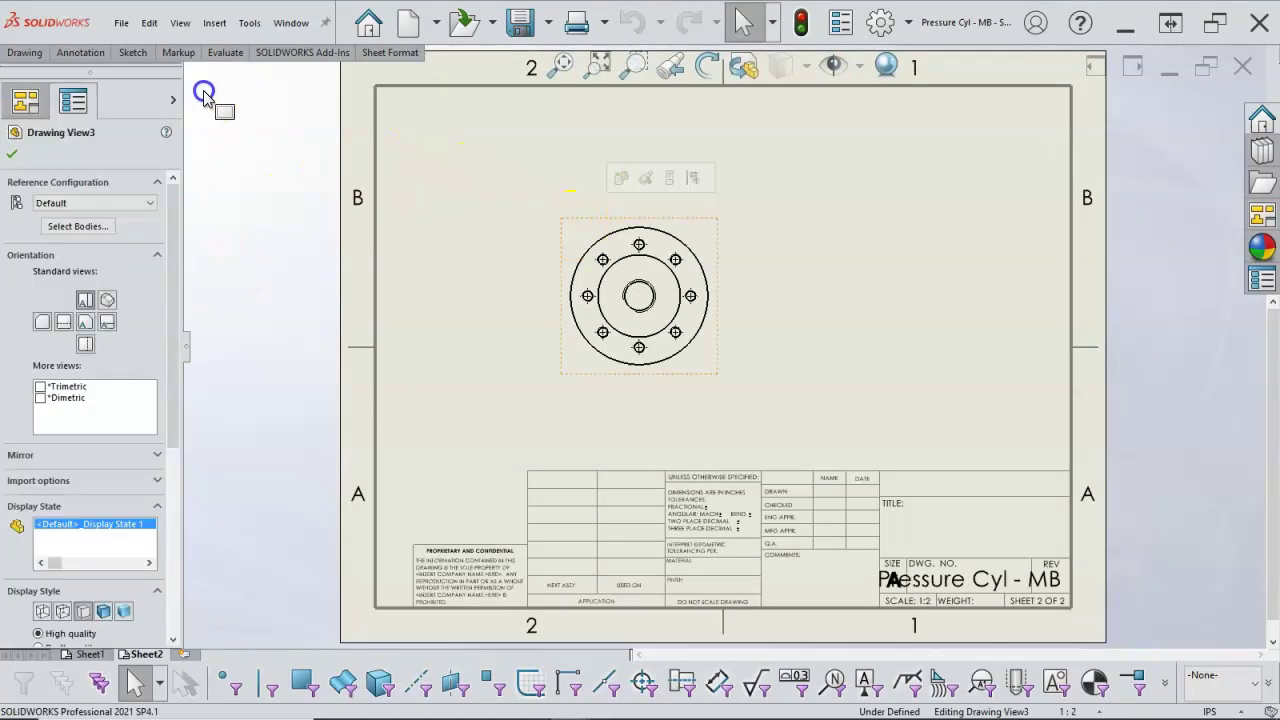
pyautogui.click(19, 55)
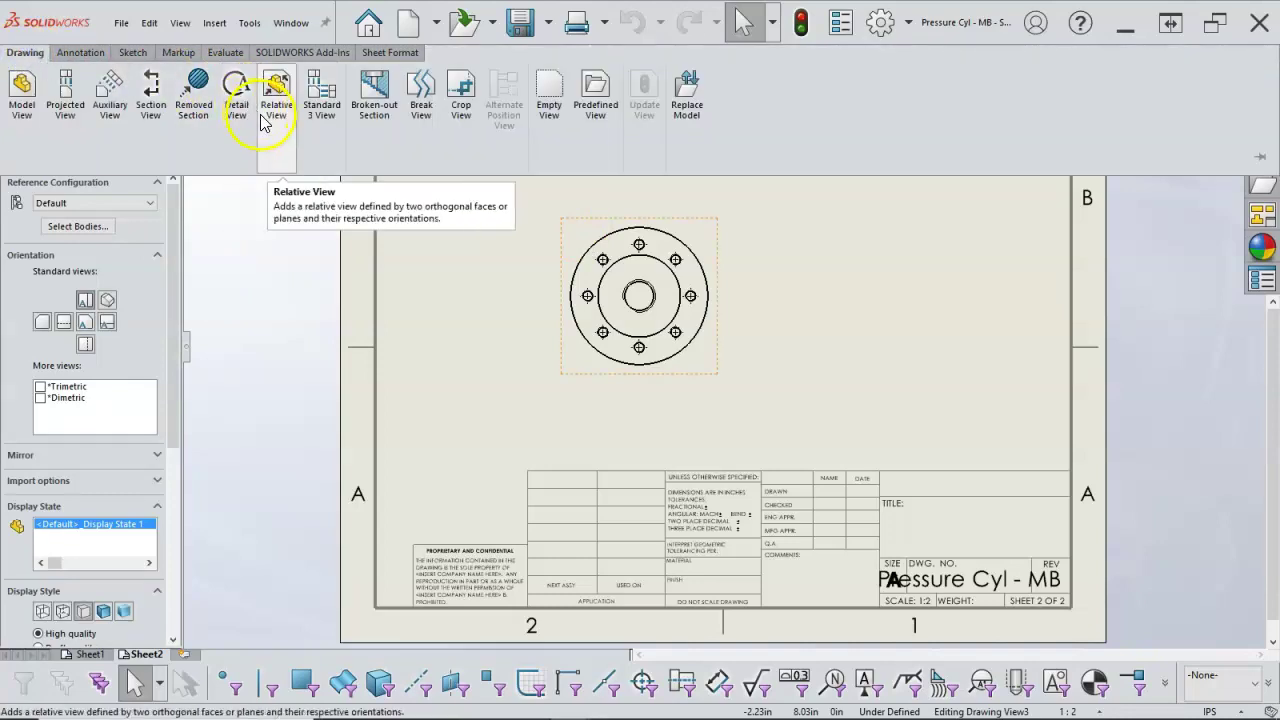
pyautogui.click(65, 110)
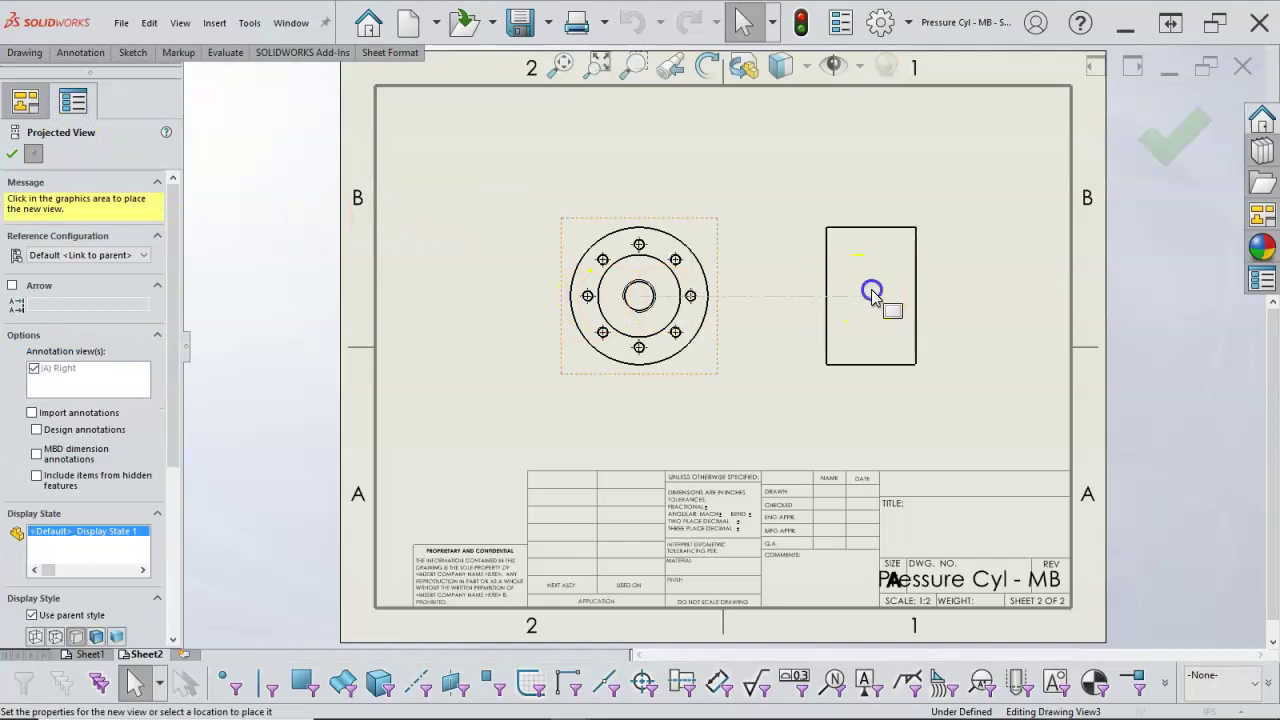
pyautogui.click(872, 293)
pyautogui.click(1168, 152)
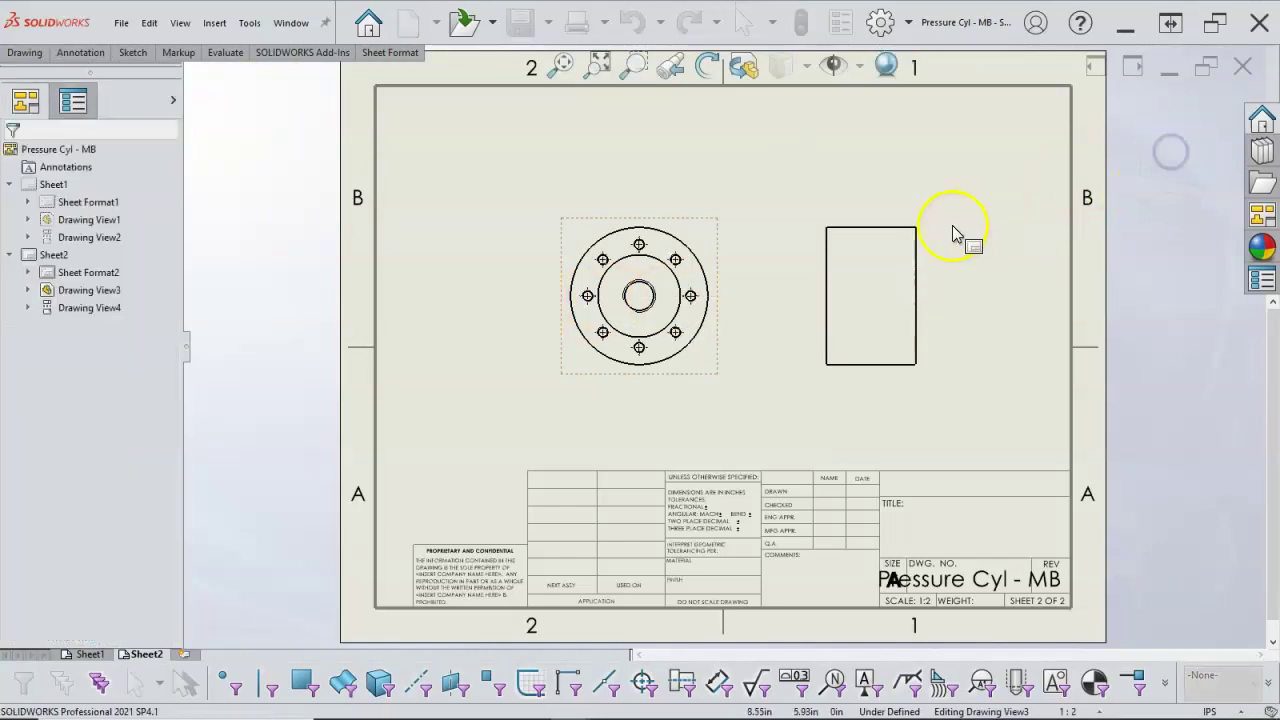
# - Align the flange view with the rectangular side view and add a blank Sheet3
pyautogui.moveTo(720, 240); pyautogui.dragTo(667, 240)
pyautogui.click(737, 331)
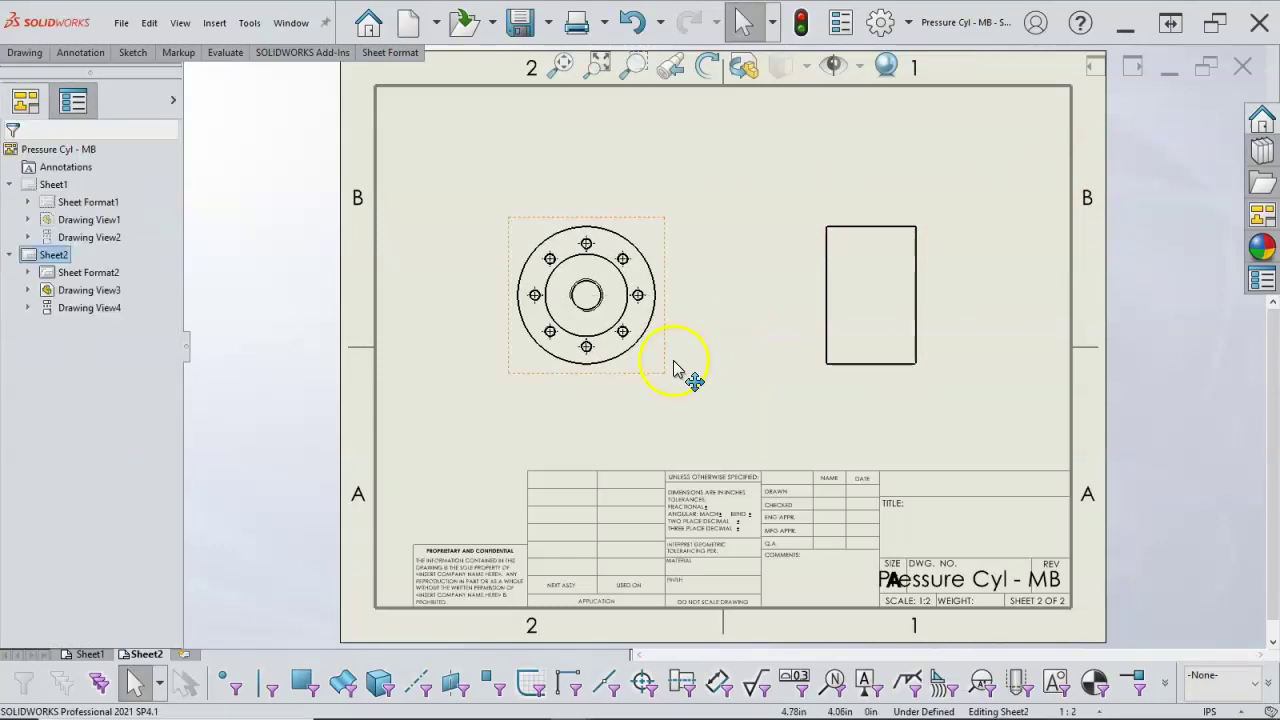
pyautogui.moveTo(675, 370); pyautogui.dragTo(683, 340)
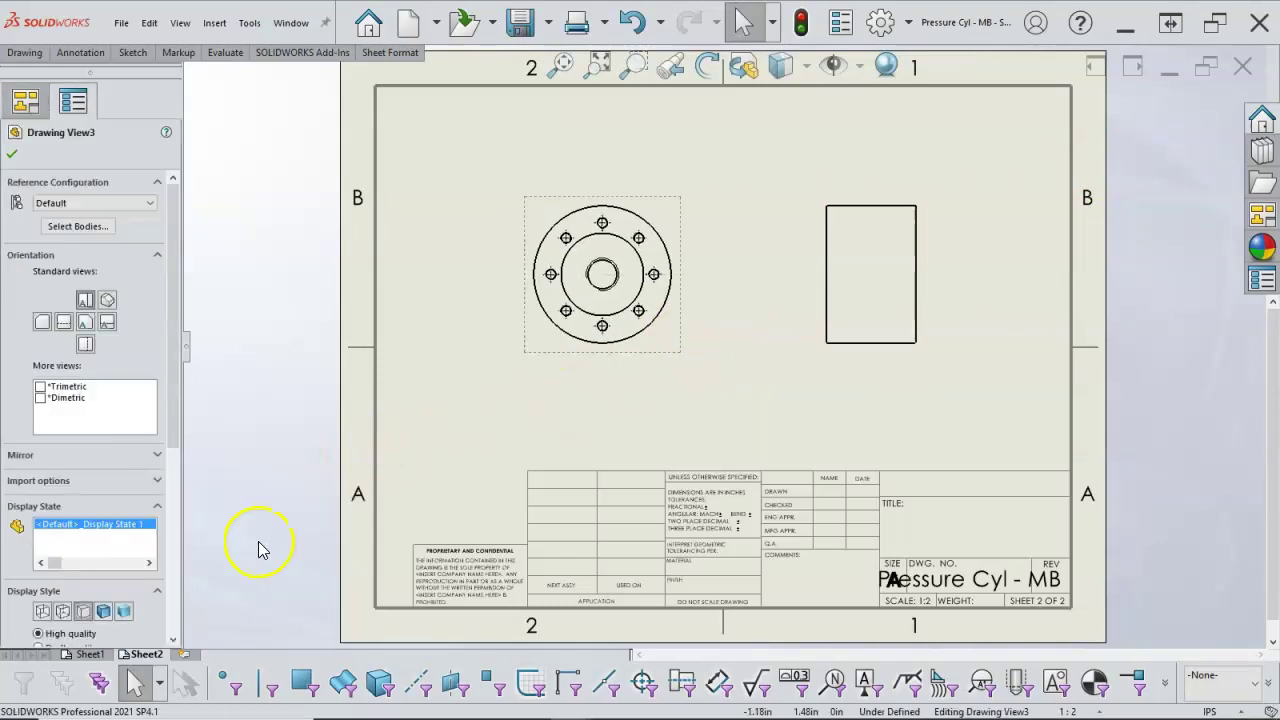
pyautogui.click(539, 345)
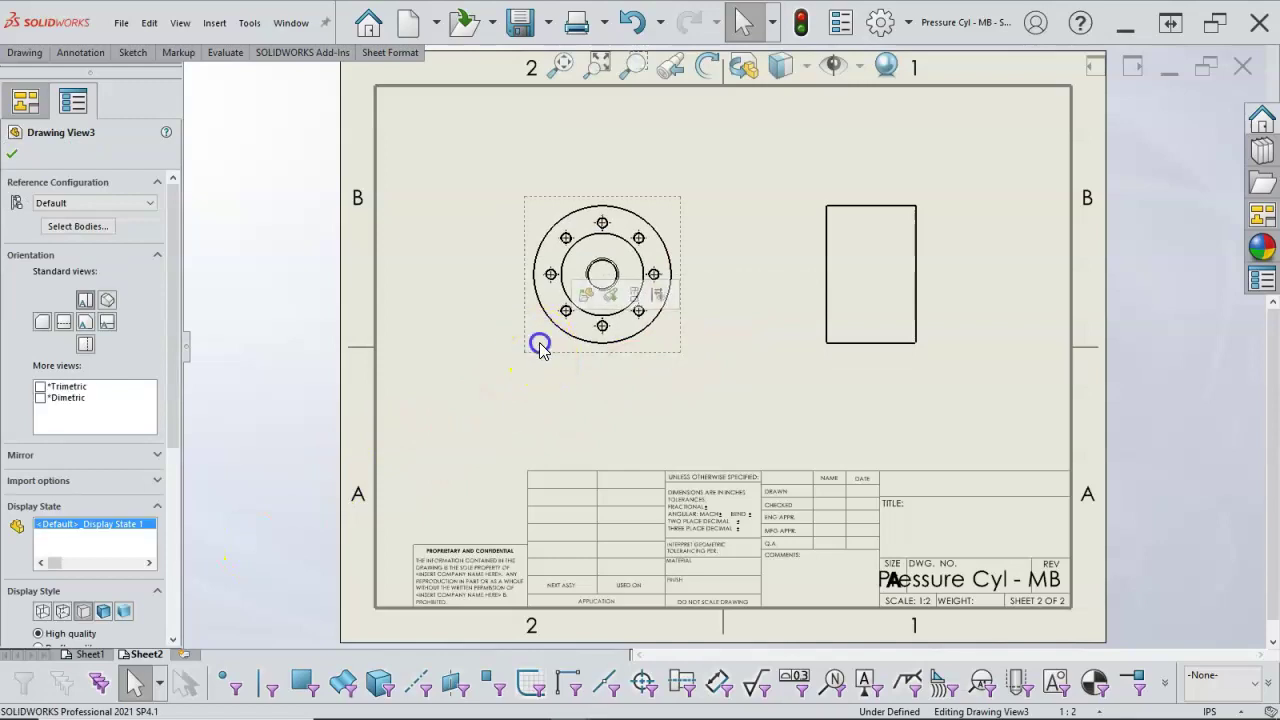
pyautogui.click(821, 352)
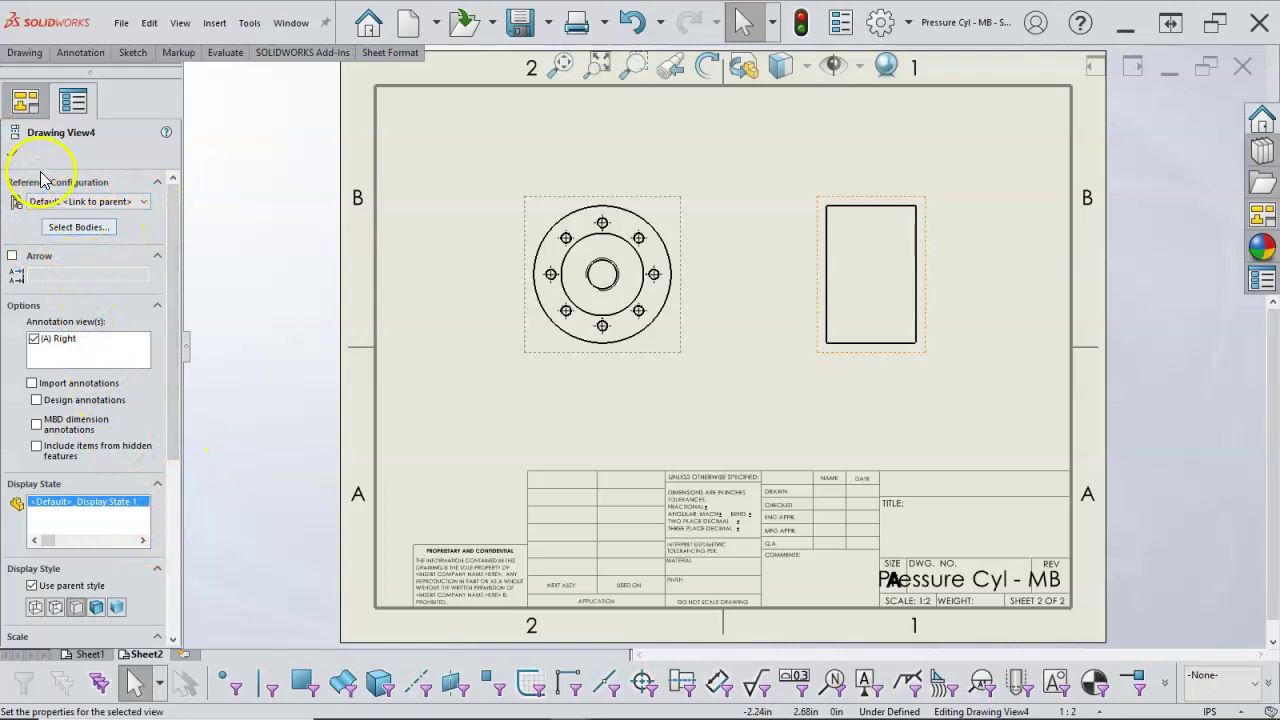
pyautogui.click(12, 153)
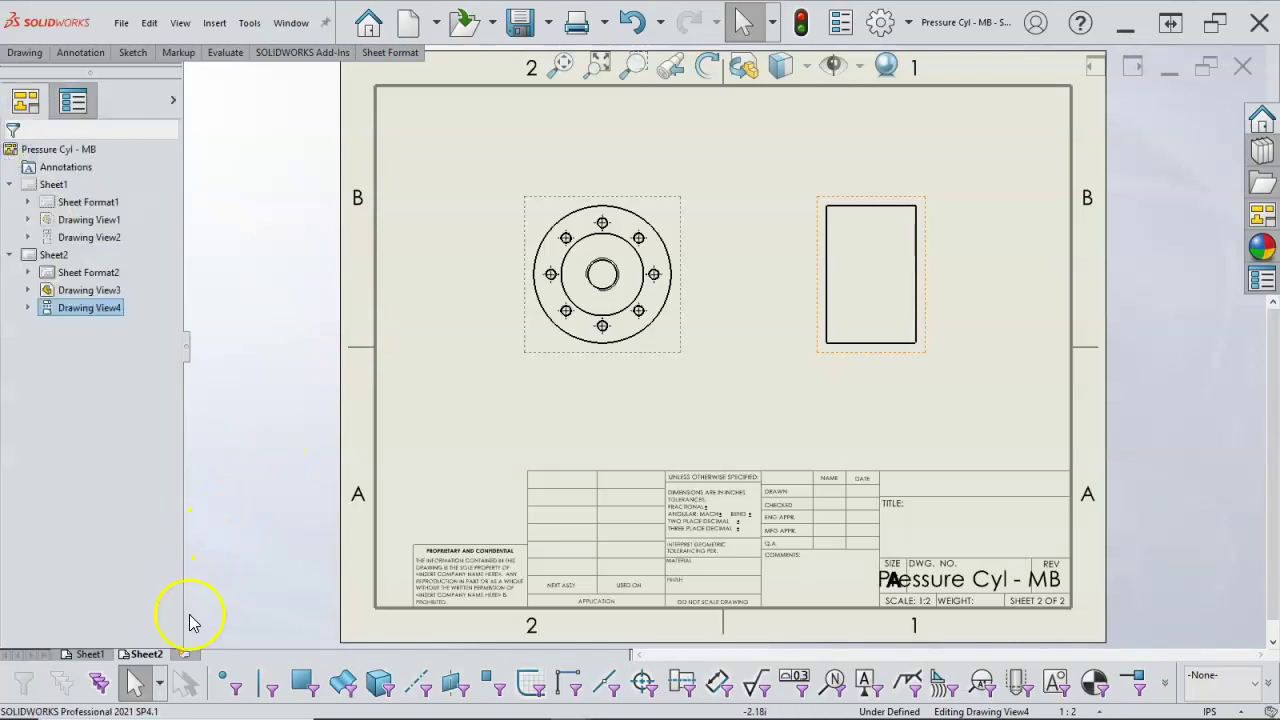
pyautogui.click(184, 653)
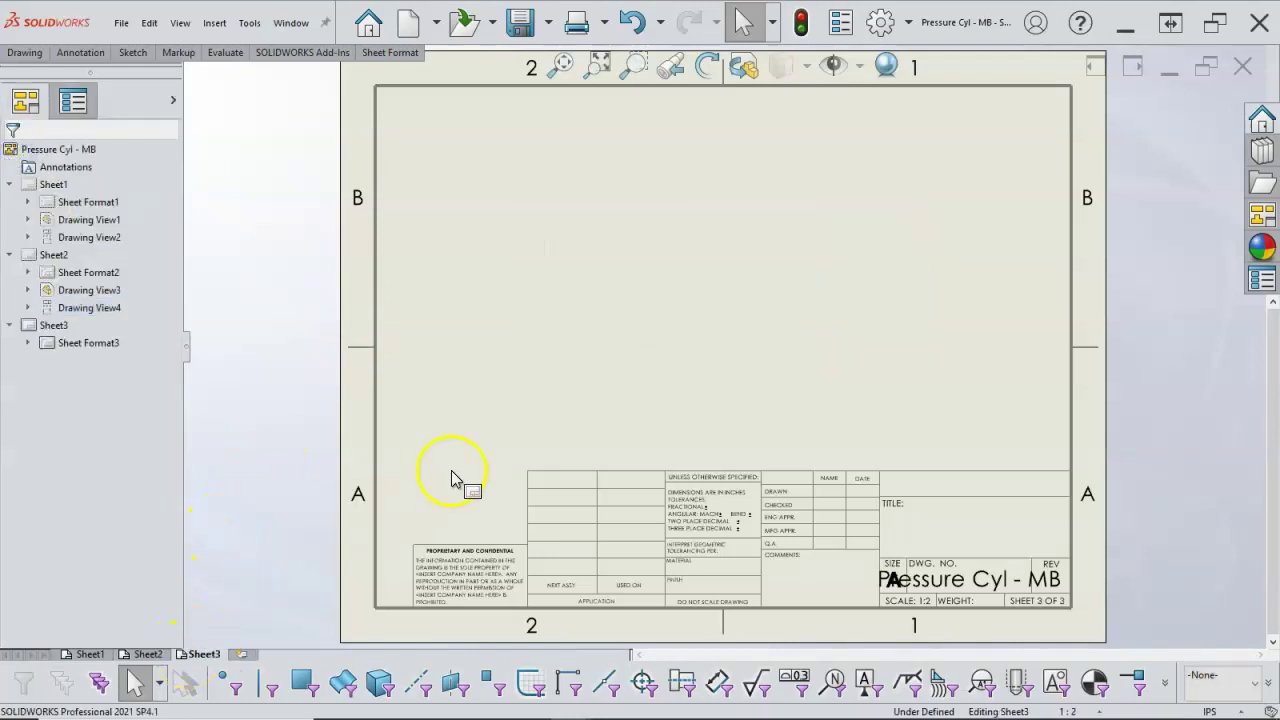
# - Place the Top view and a projected side view on Sheet3
pyautogui.click(1262, 214)
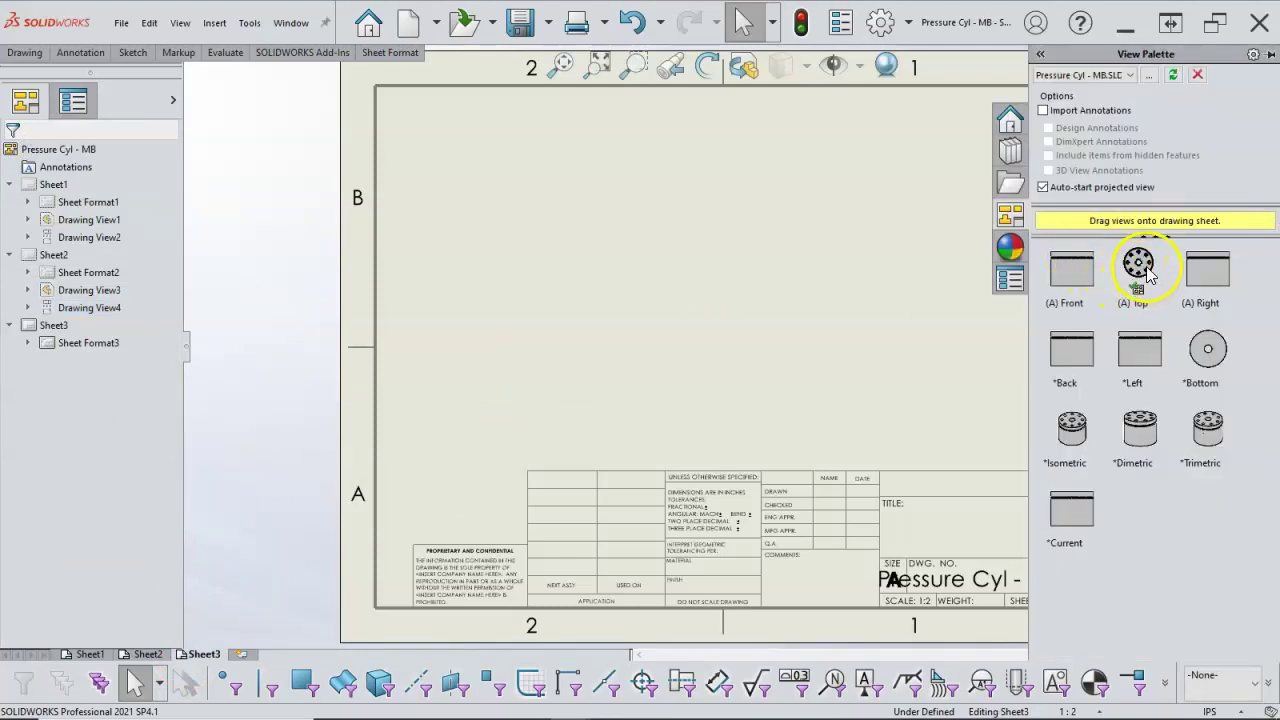
pyautogui.moveTo(1147, 275); pyautogui.dragTo(592, 312)
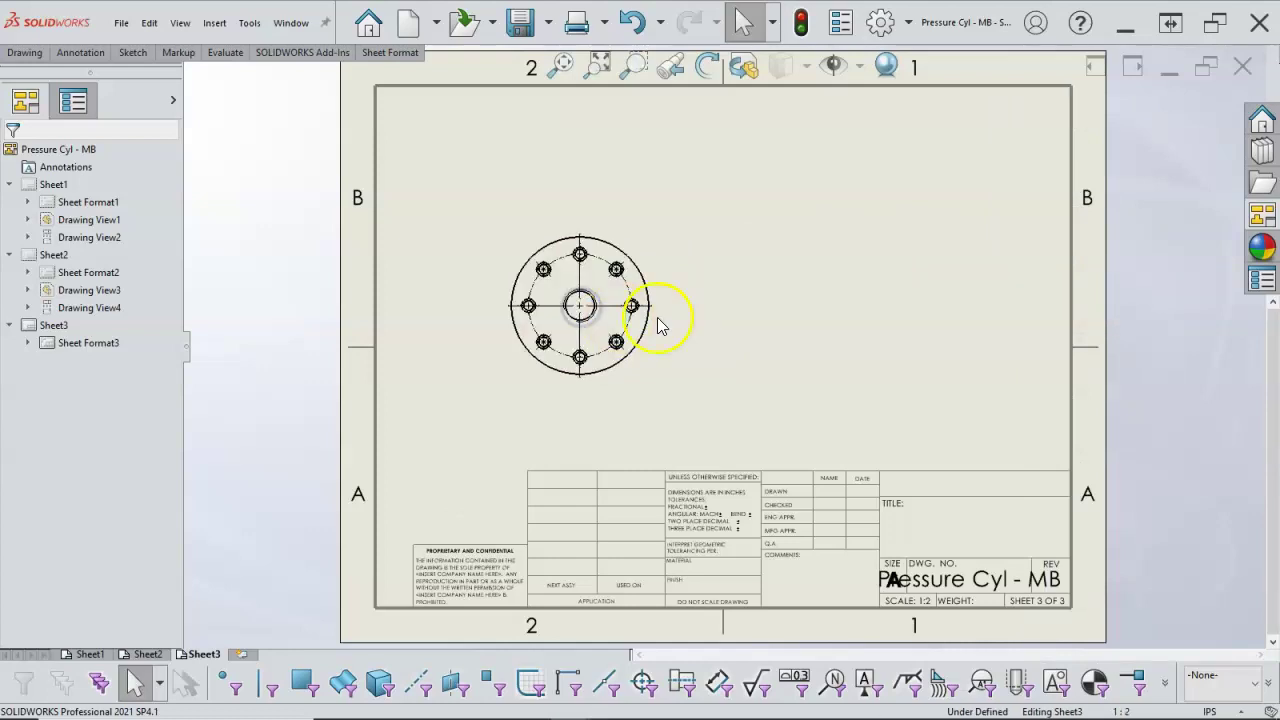
pyautogui.click(857, 288)
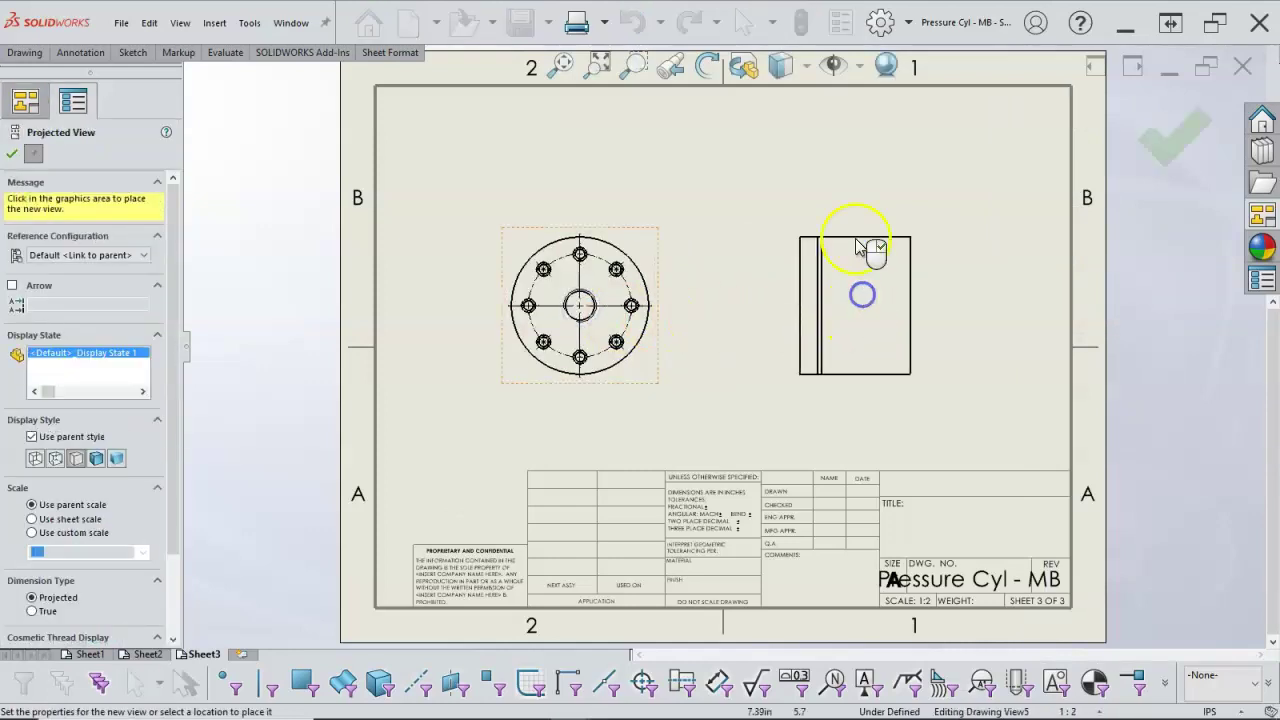
pyautogui.click(1162, 138)
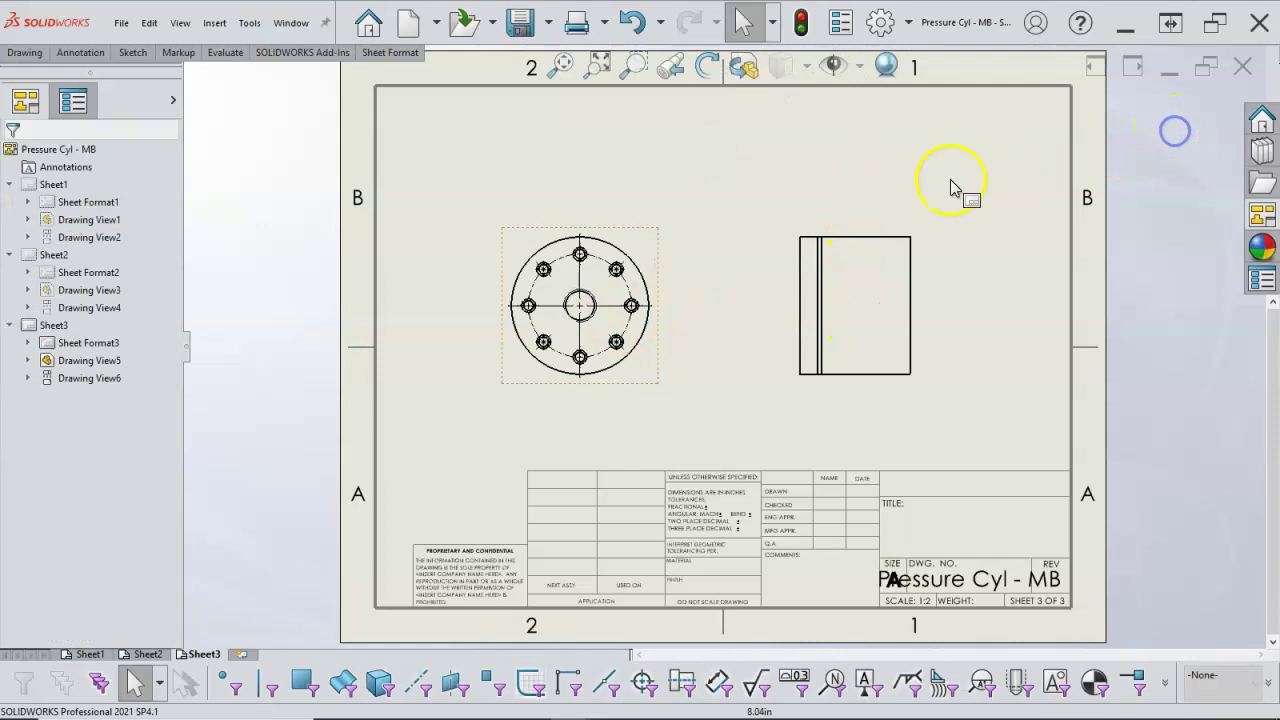
# - Limit the Sheet3 flange view to the Gasket body
pyautogui.click(522, 245)
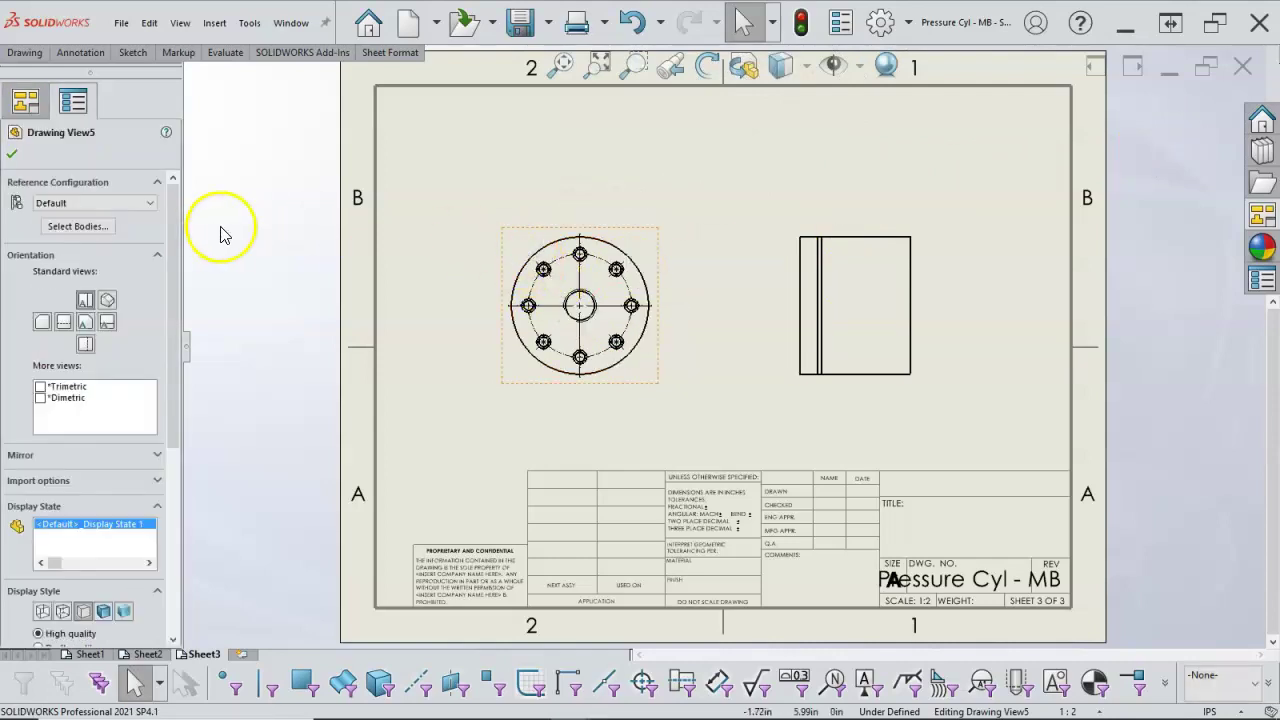
pyautogui.click(84, 227)
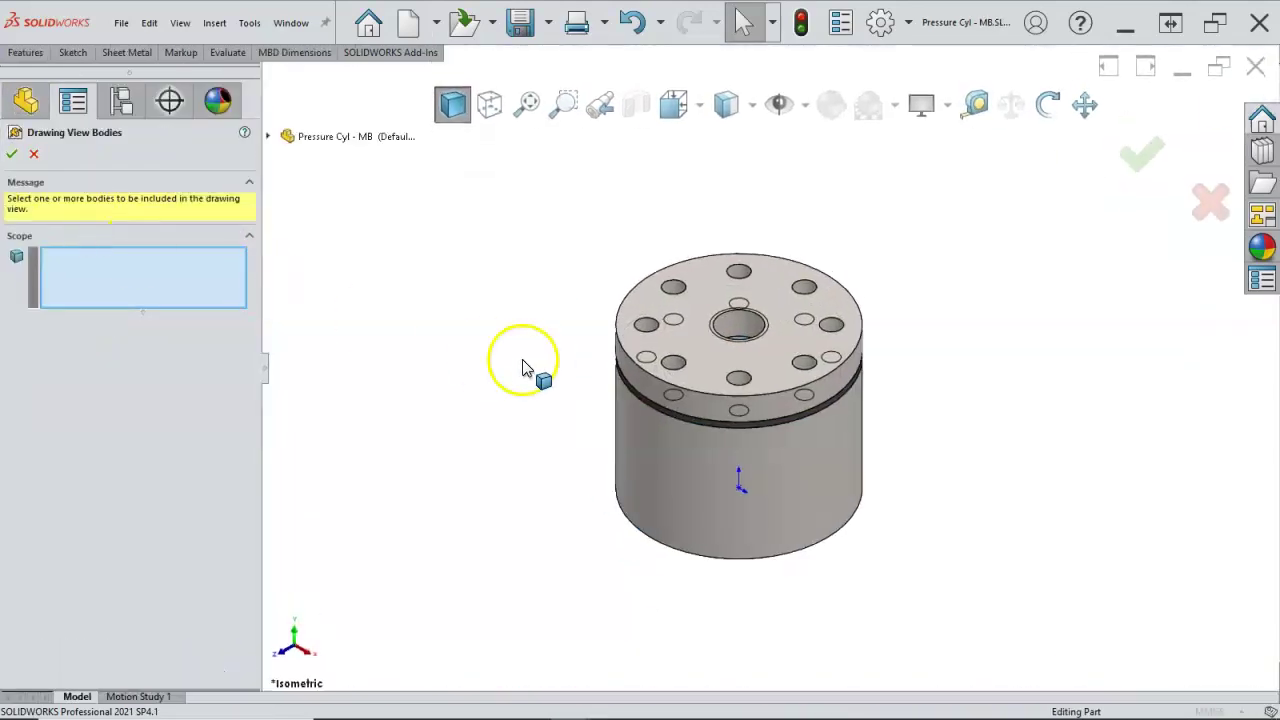
pyautogui.scroll(-6, 702, 416)
pyautogui.click(677, 412)
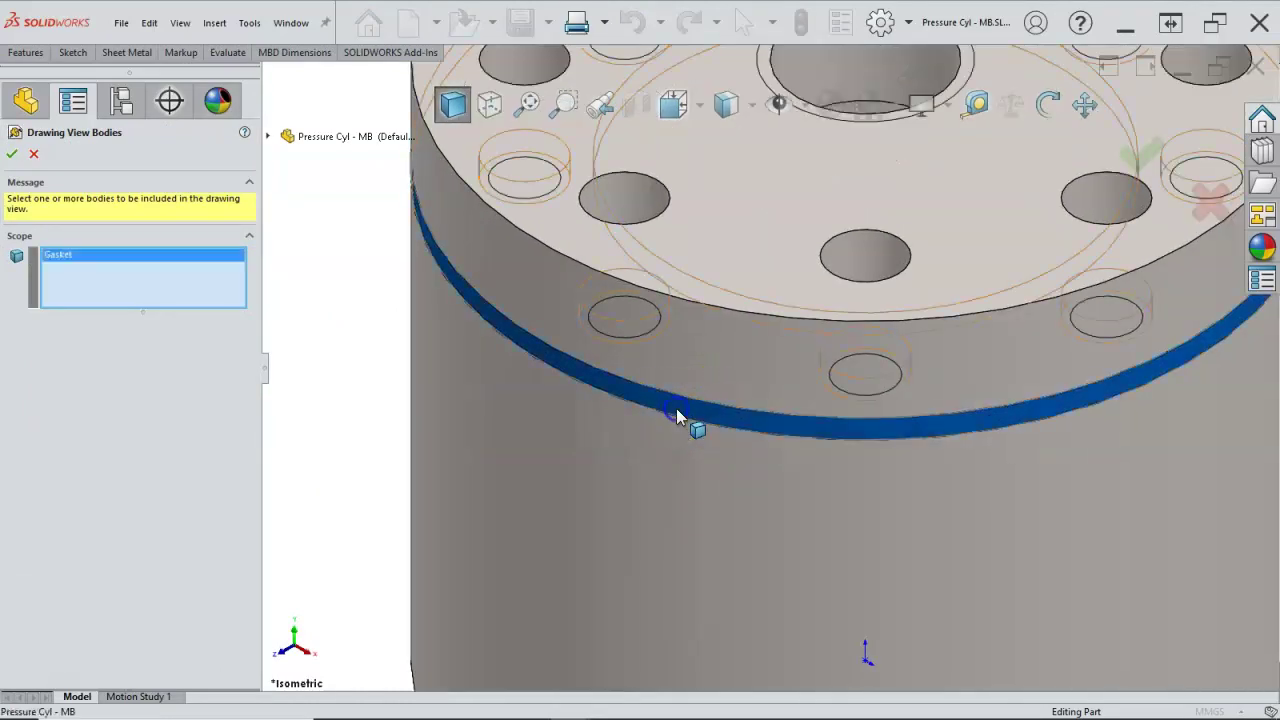
pyautogui.click(84, 270)
pyautogui.click(13, 158)
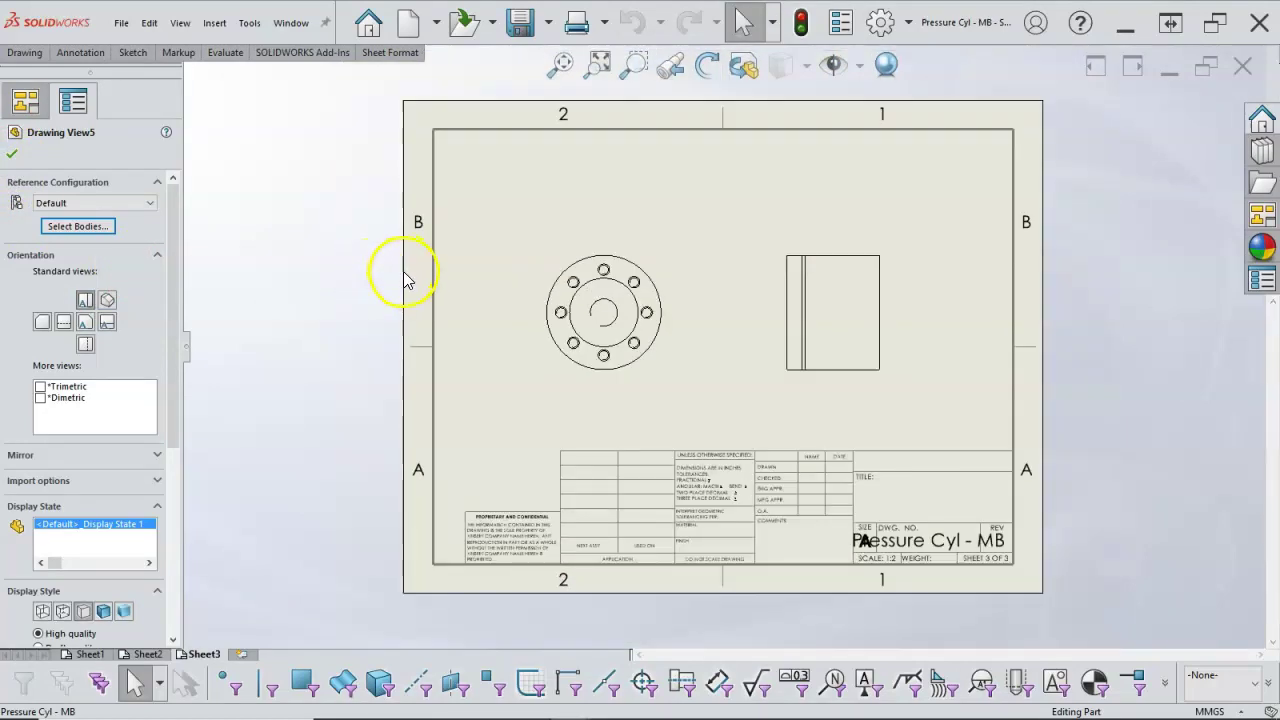
# - Unlink the side view's configuration and limit it to the Gasket body
pyautogui.click(795, 256)
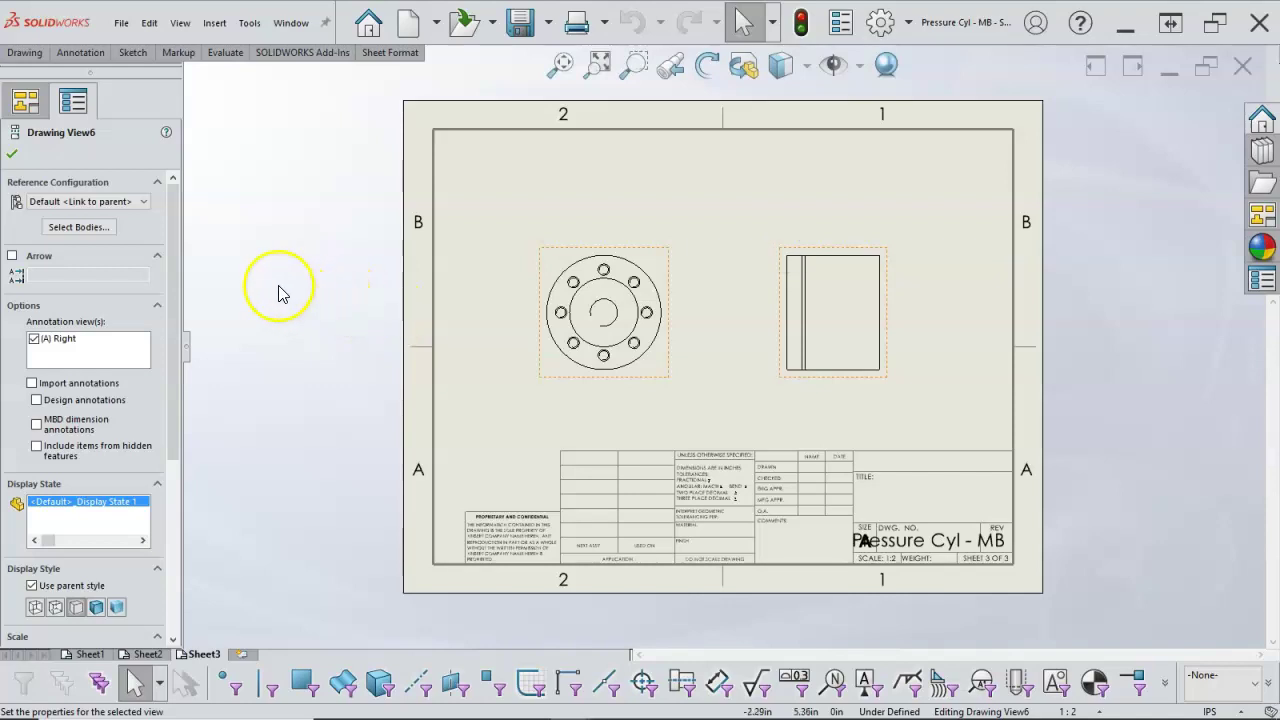
pyautogui.click(143, 202)
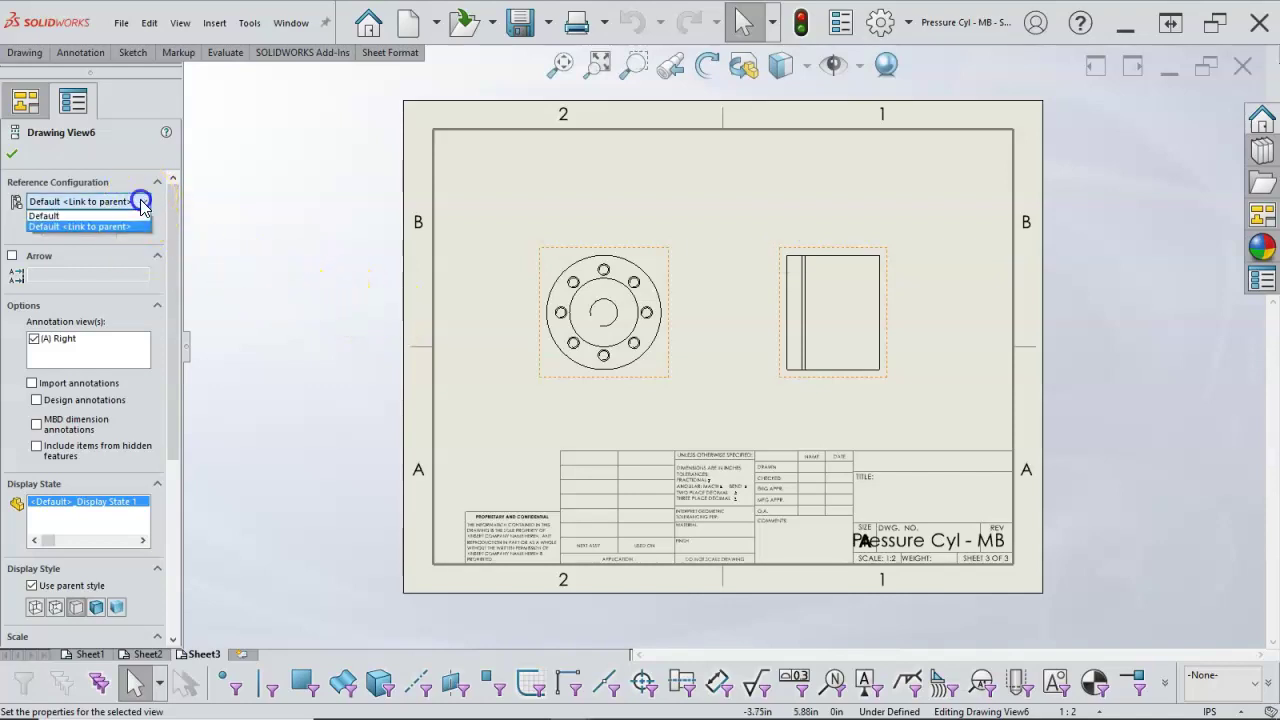
pyautogui.click(143, 204)
pyautogui.click(66, 229)
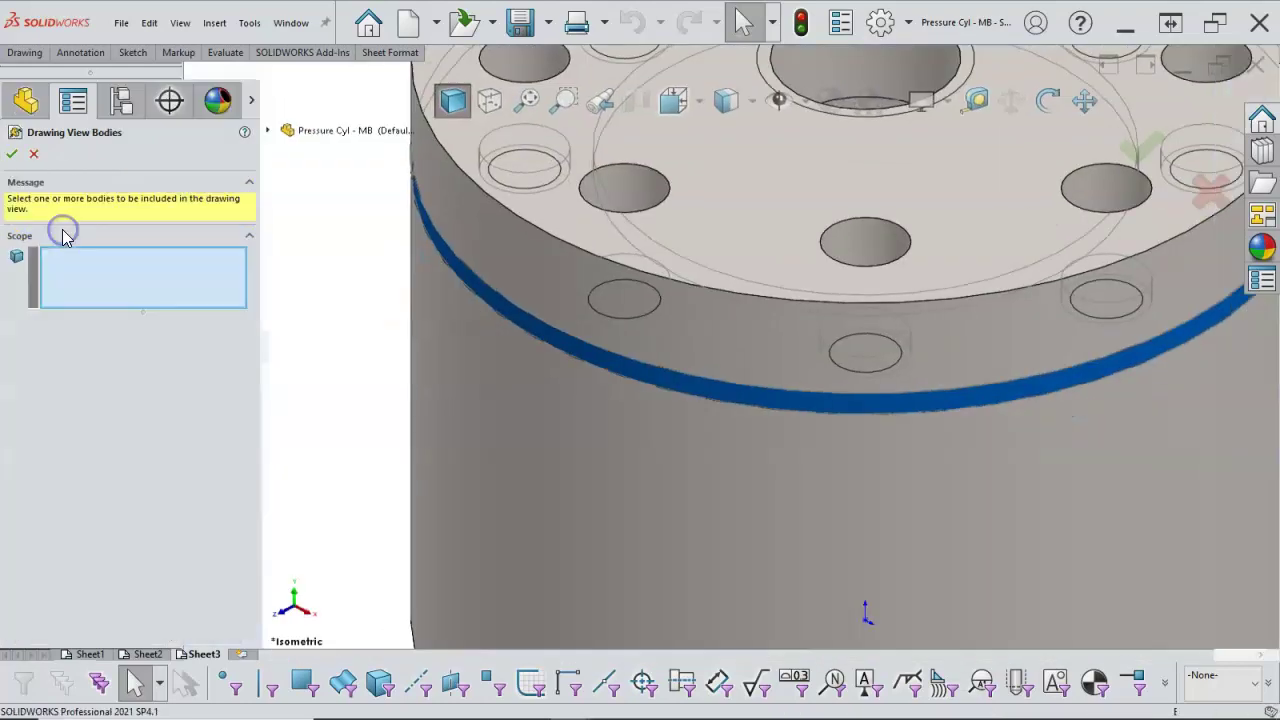
pyautogui.click(518, 337)
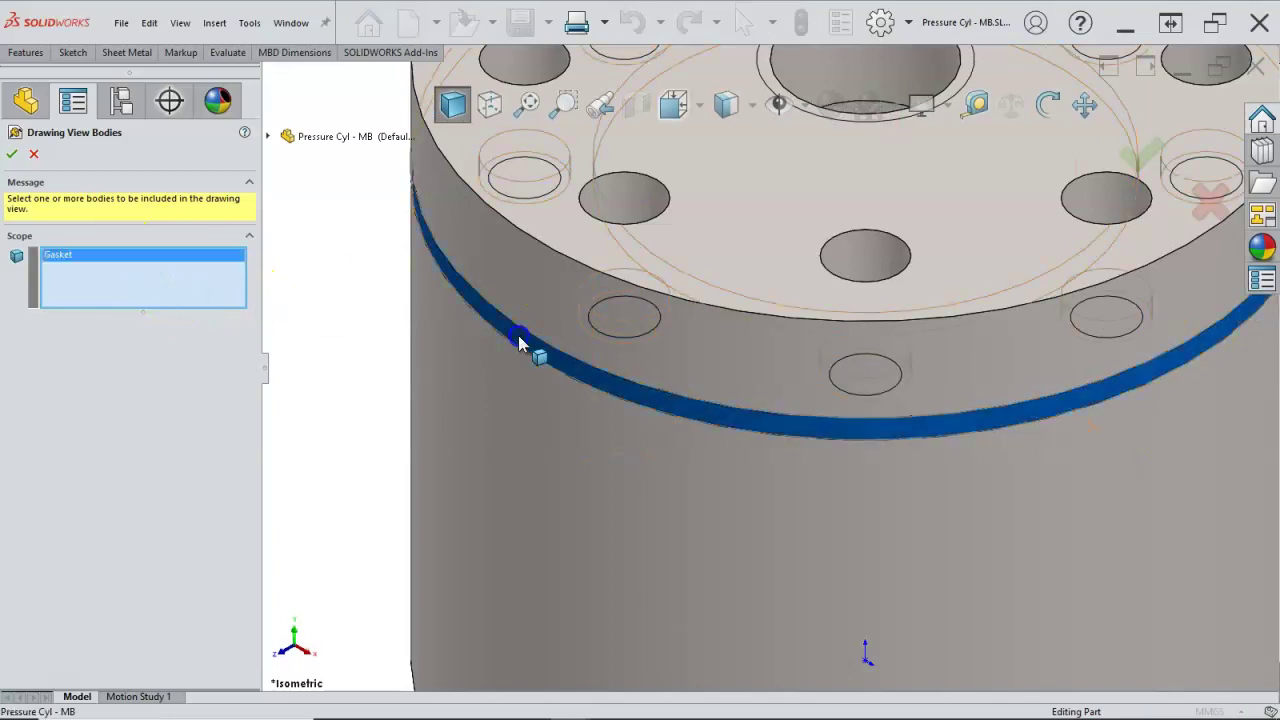
pyautogui.click(12, 153)
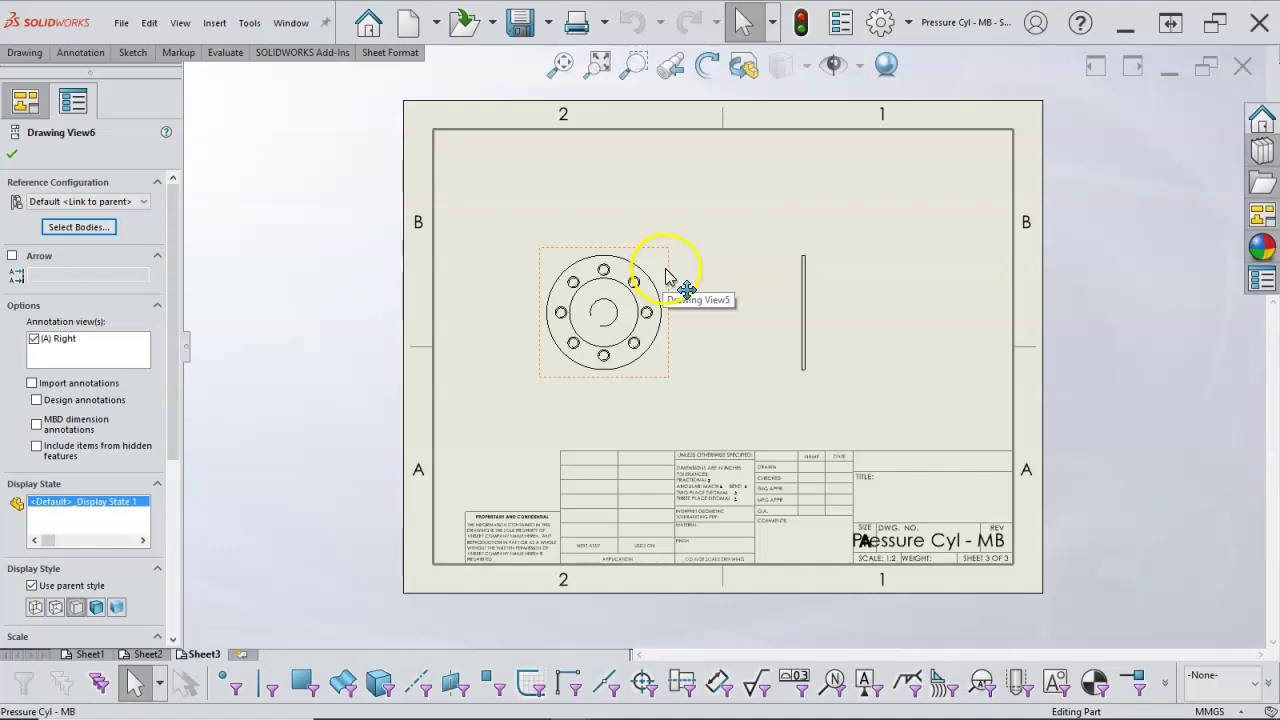
# - Shift the Gasket flange view slightly right and hide its hole thread marking
pyautogui.moveTo(668, 277); pyautogui.dragTo(698, 272)
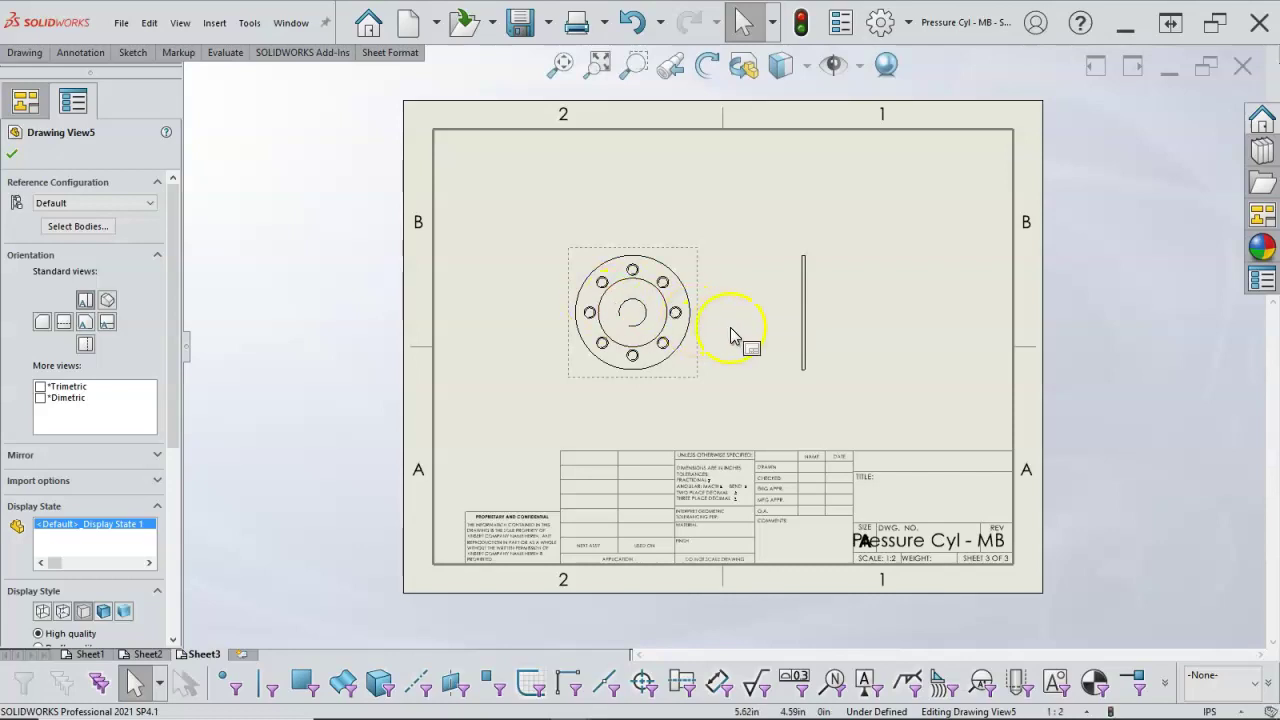
pyautogui.scroll(-2, 668, 325)
pyautogui.rightClick(655, 325)
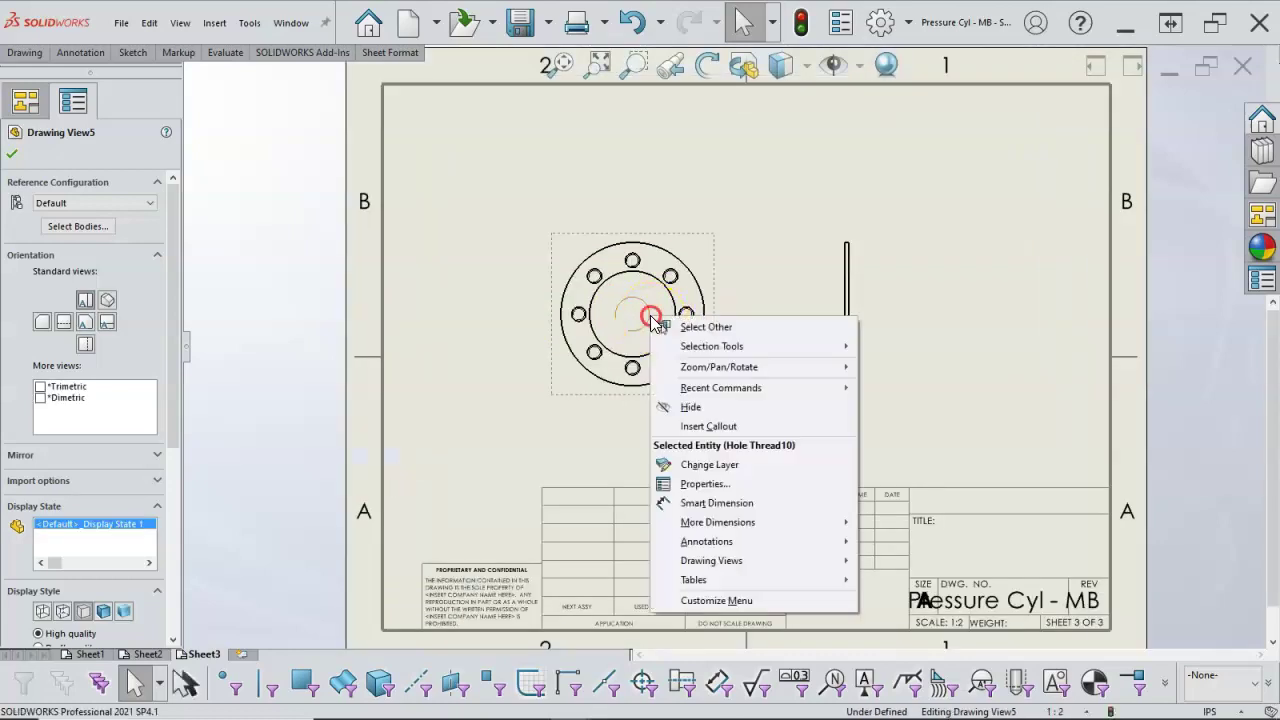
pyautogui.click(690, 407)
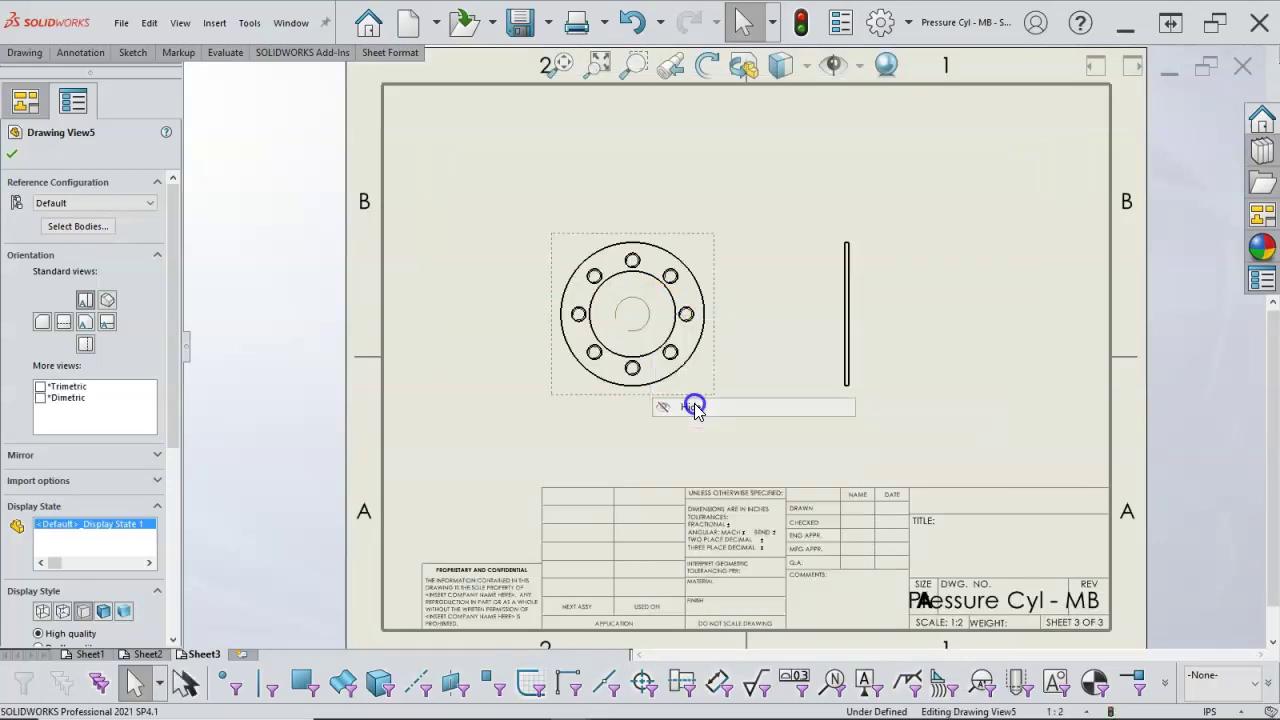
pyautogui.click(777, 342)
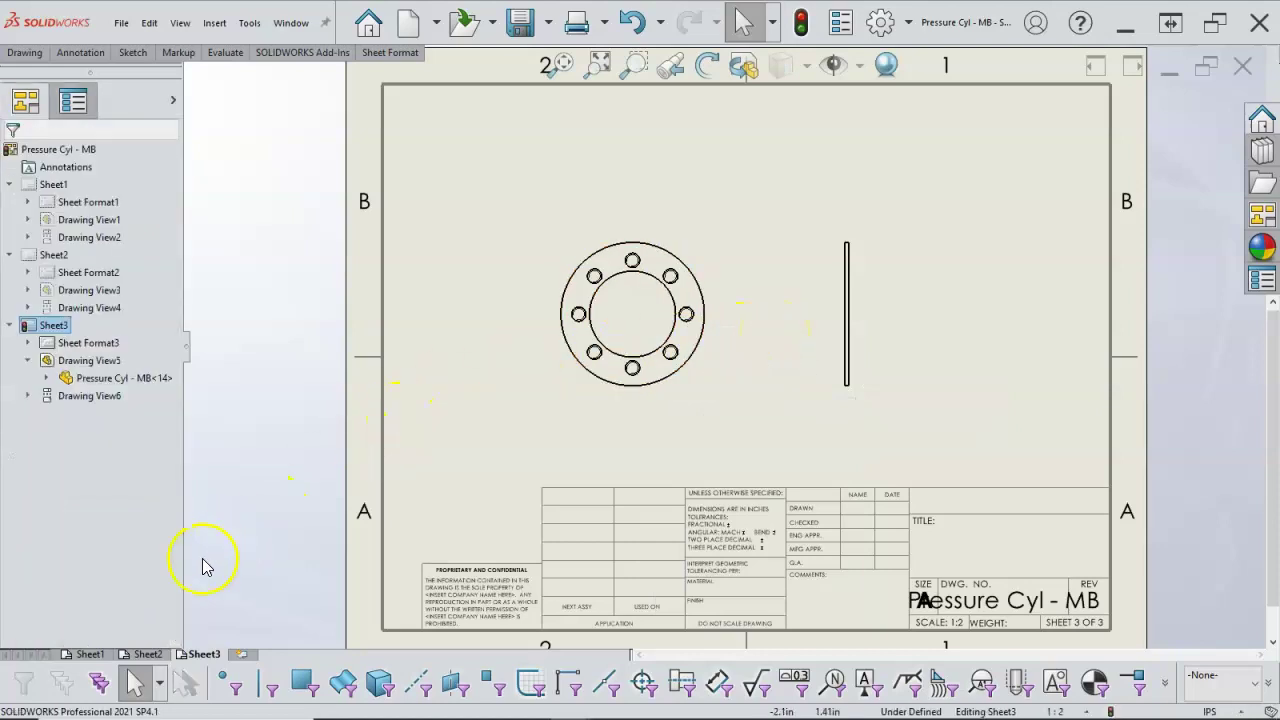
# - Inspect the M24x3.0 Tapped Hole1 feature in the tree, then rebuild Sheet3's views
pyautogui.click(140, 655)
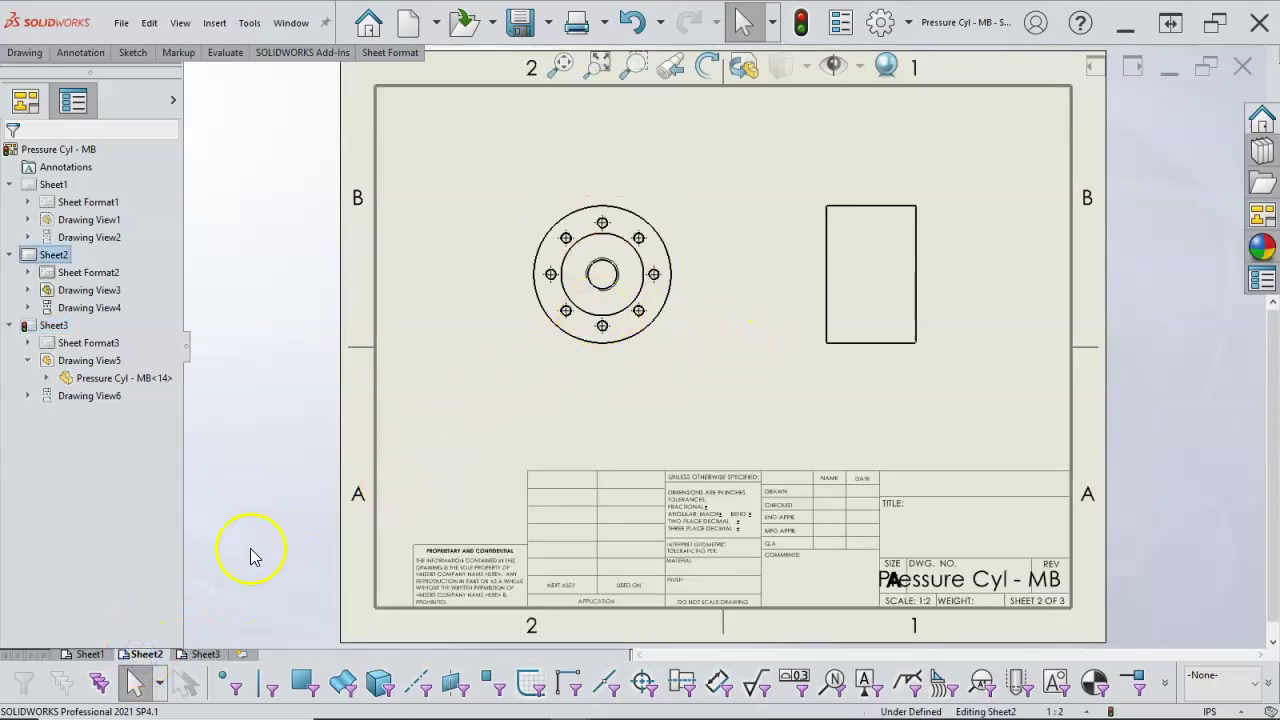
pyautogui.click(204, 655)
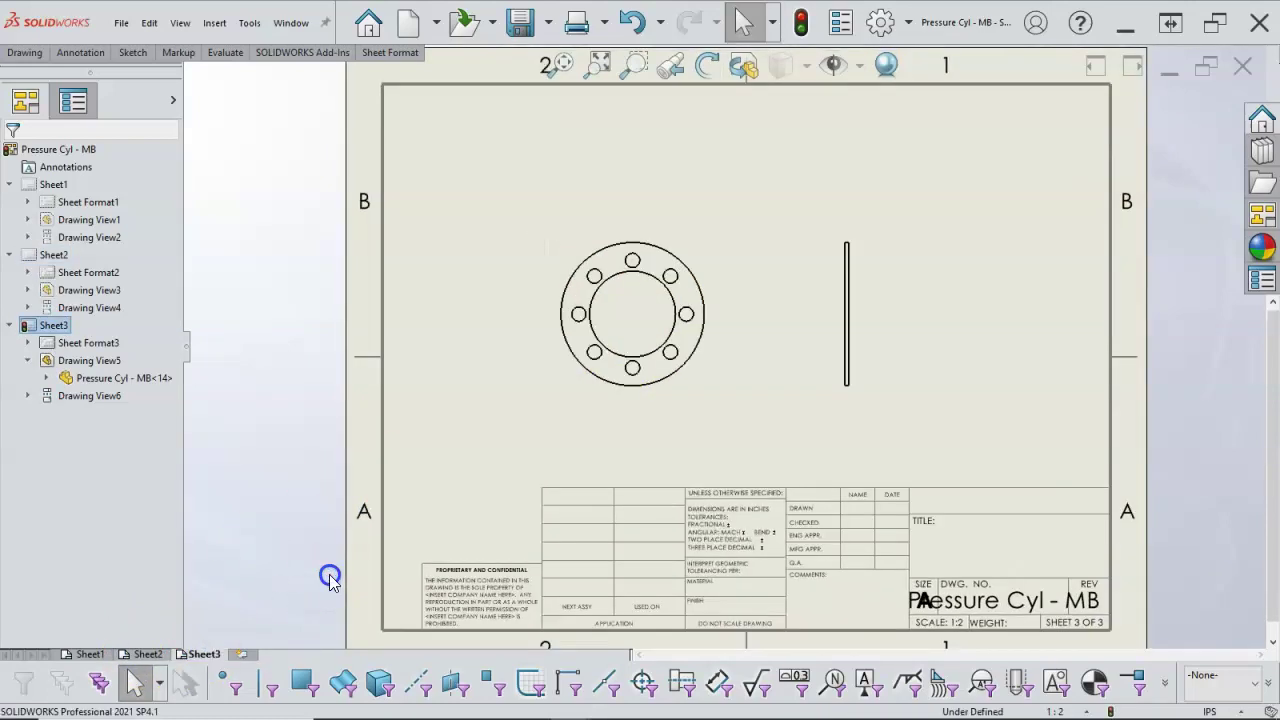
pyautogui.click(622, 332)
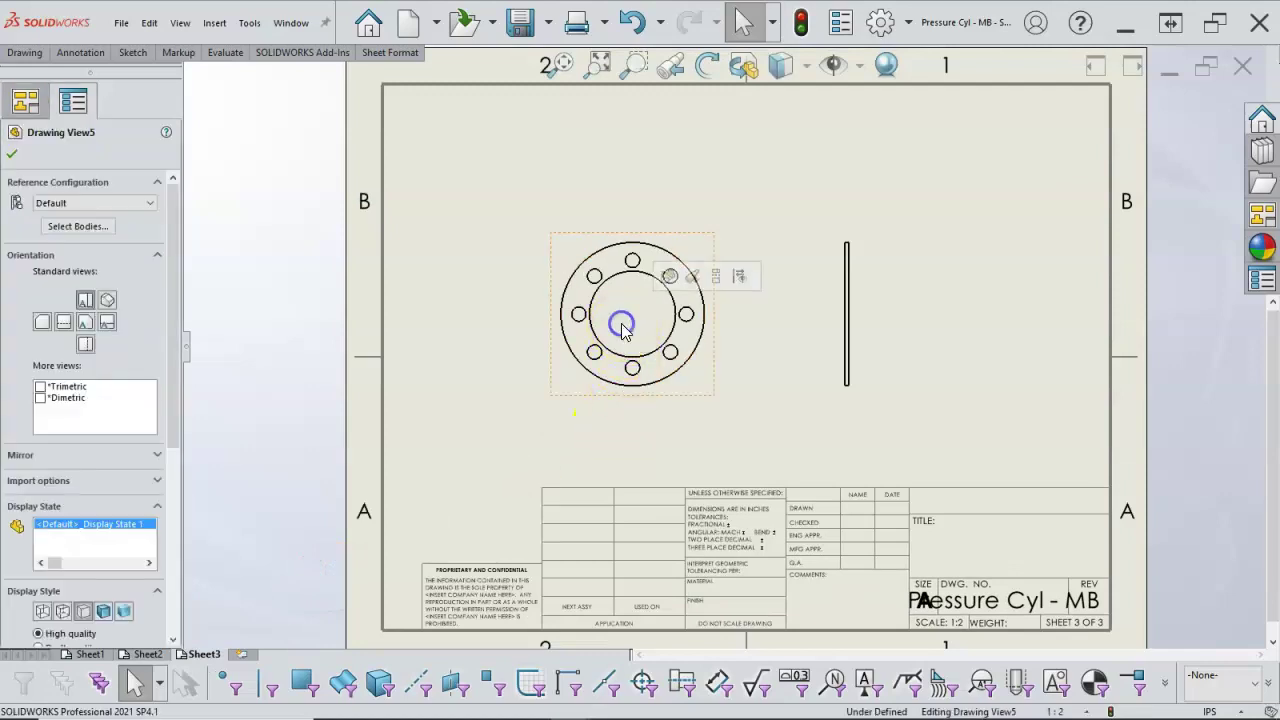
pyautogui.click(500, 289)
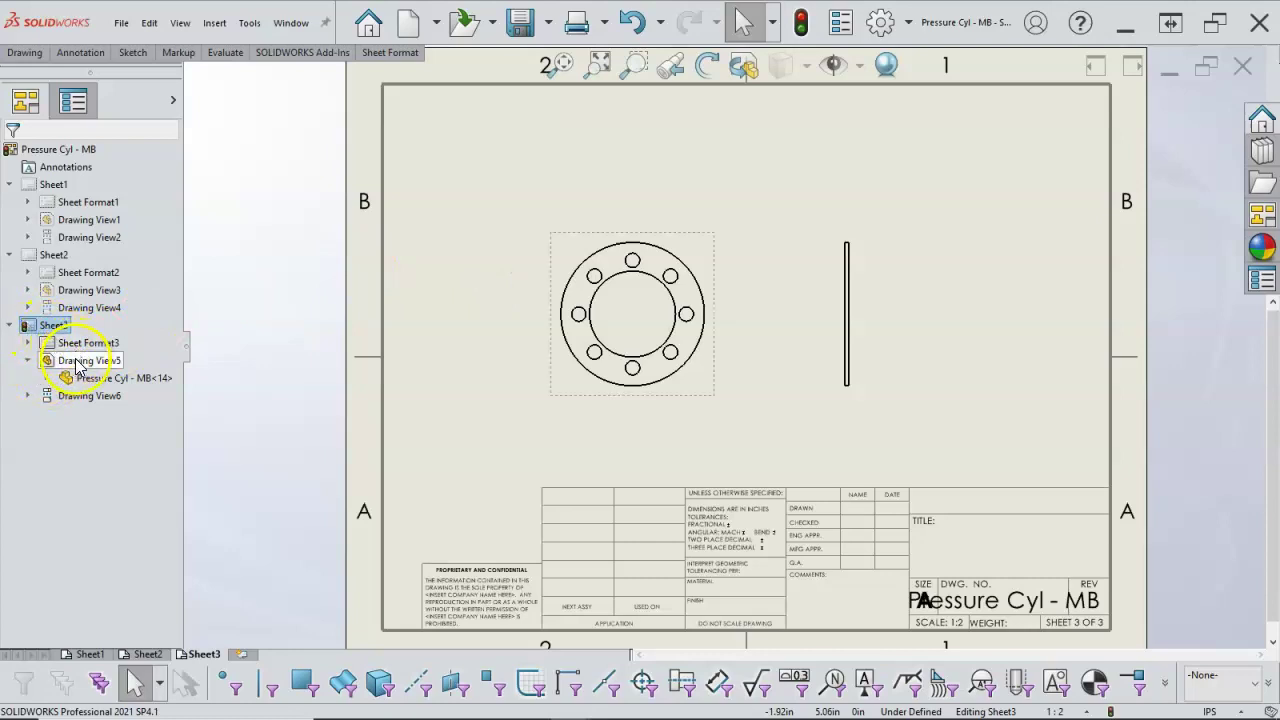
pyautogui.click(46, 377)
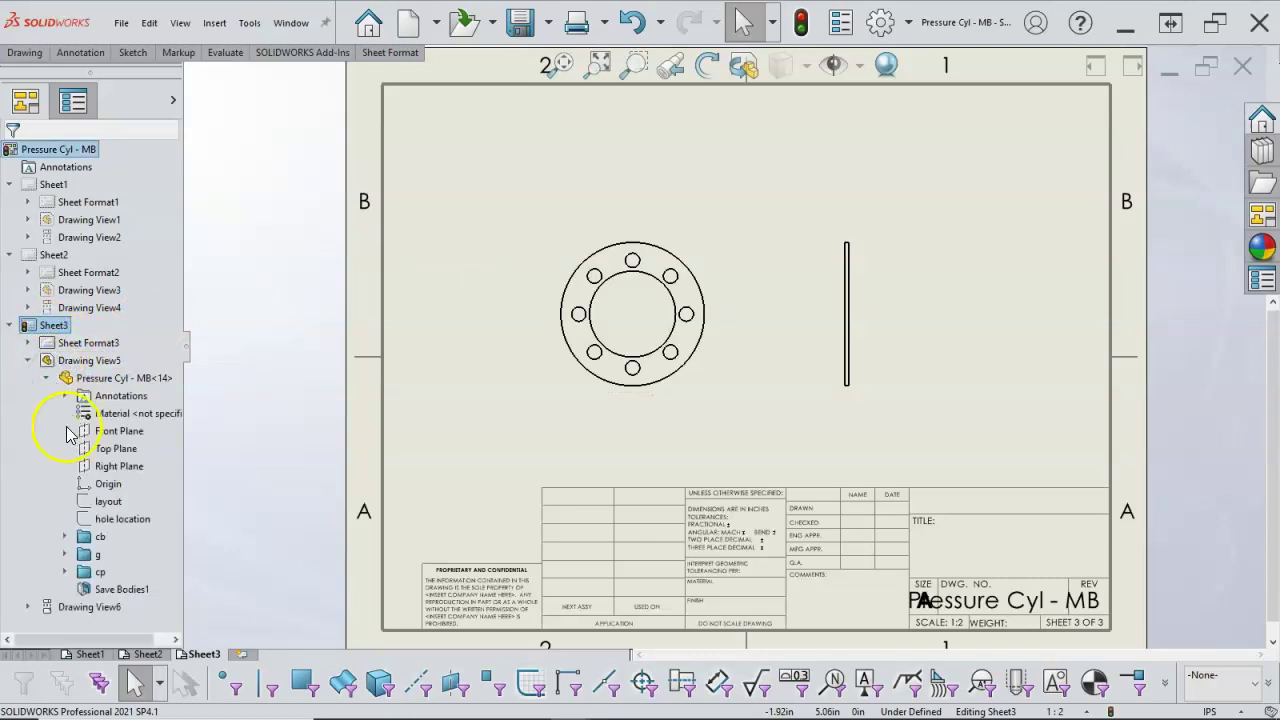
pyautogui.click(65, 537)
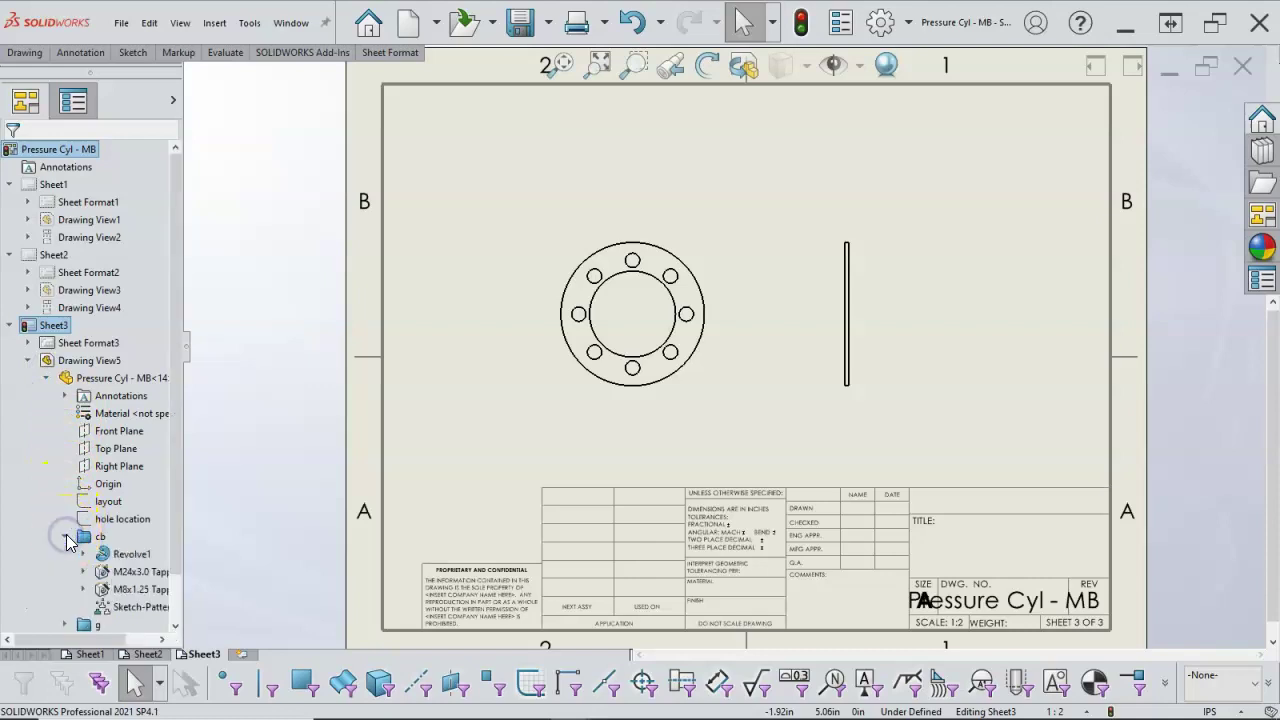
pyautogui.scroll(-2, 175, 505)
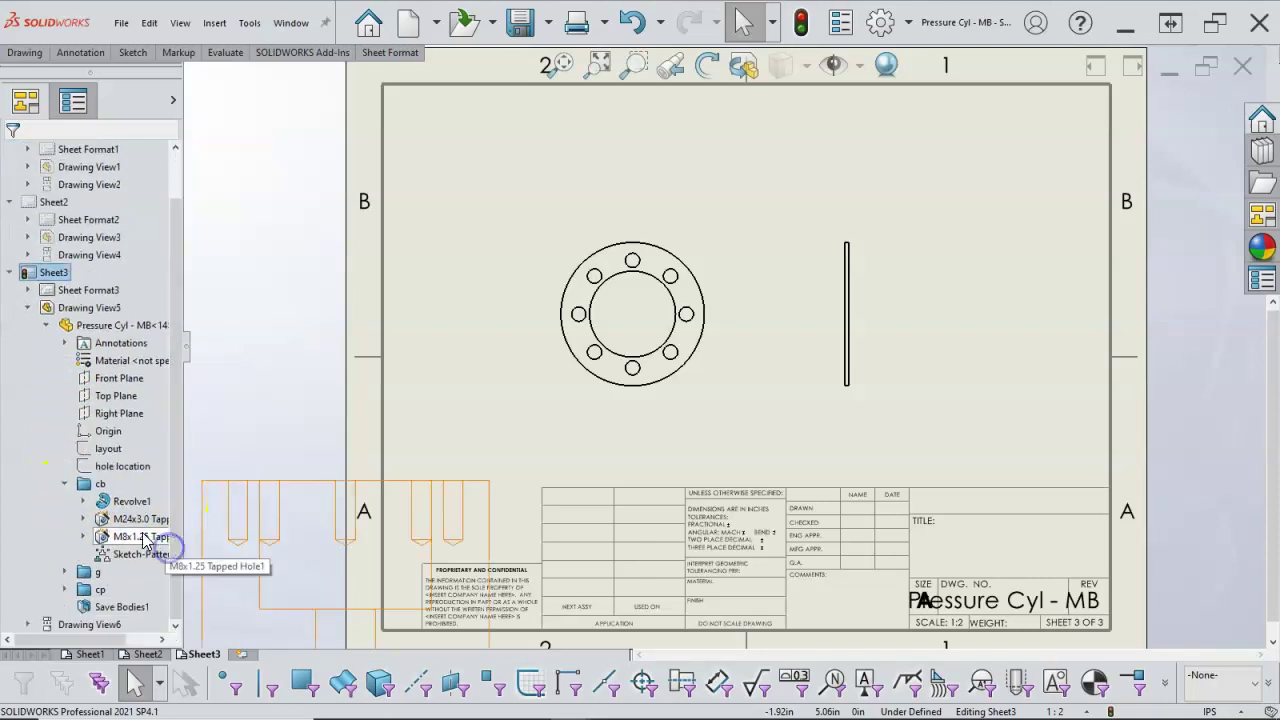
pyautogui.click(84, 519)
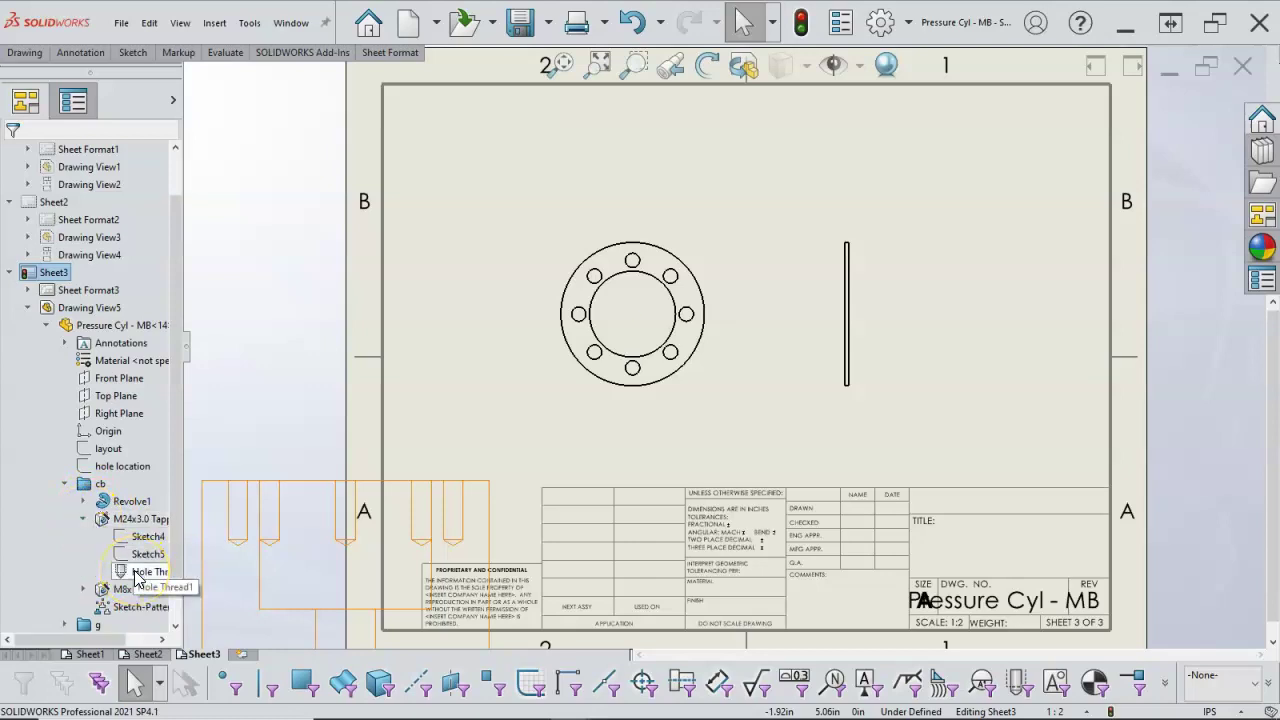
pyautogui.click(64, 484)
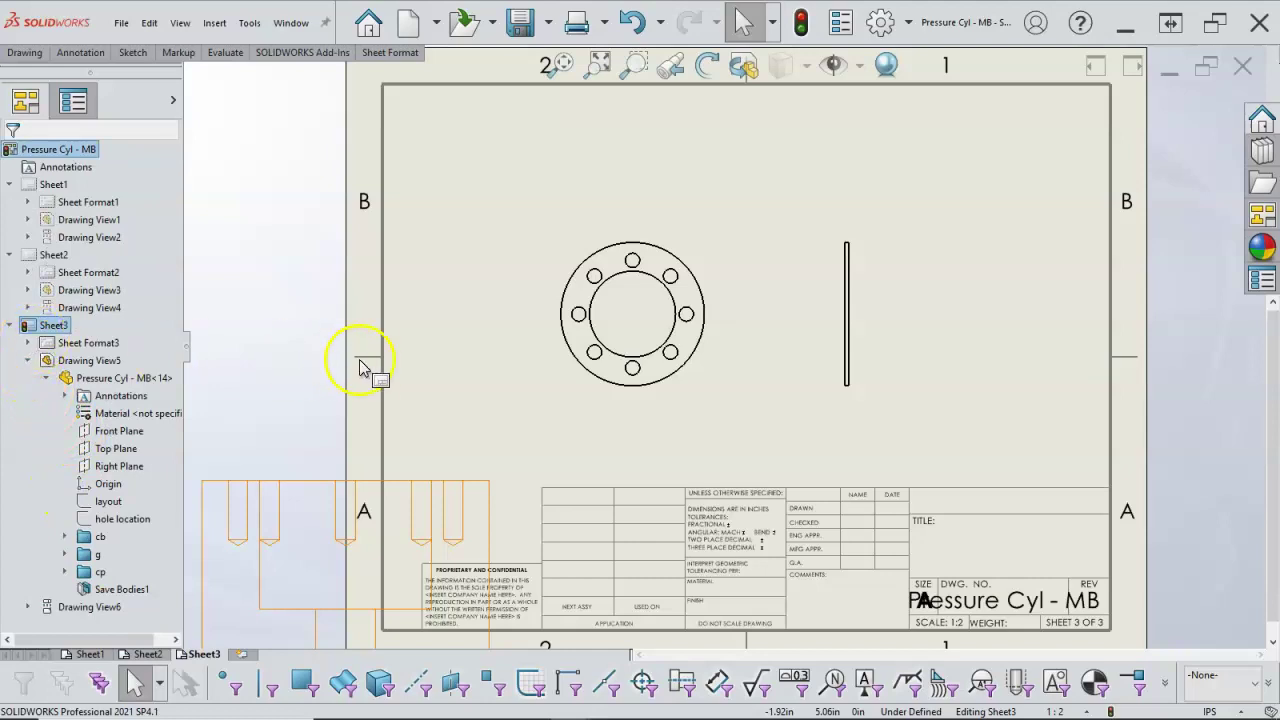
pyautogui.click(428, 342)
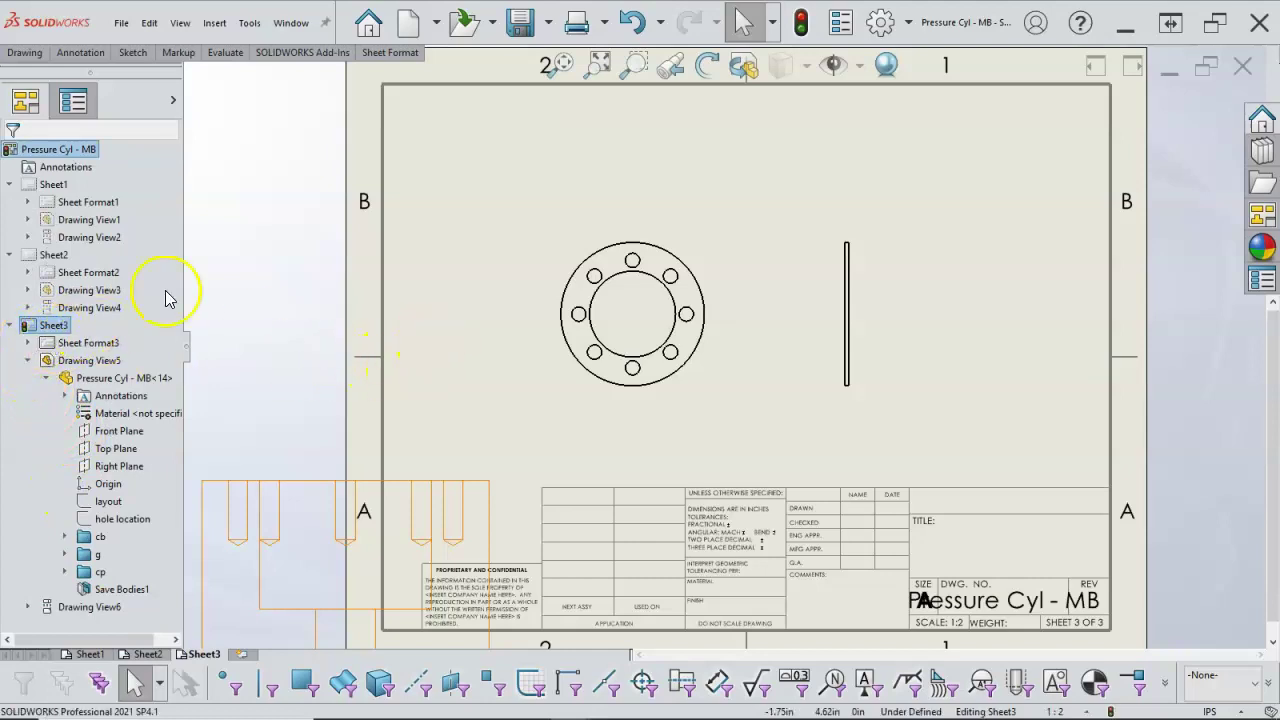
pyautogui.click(800, 25)
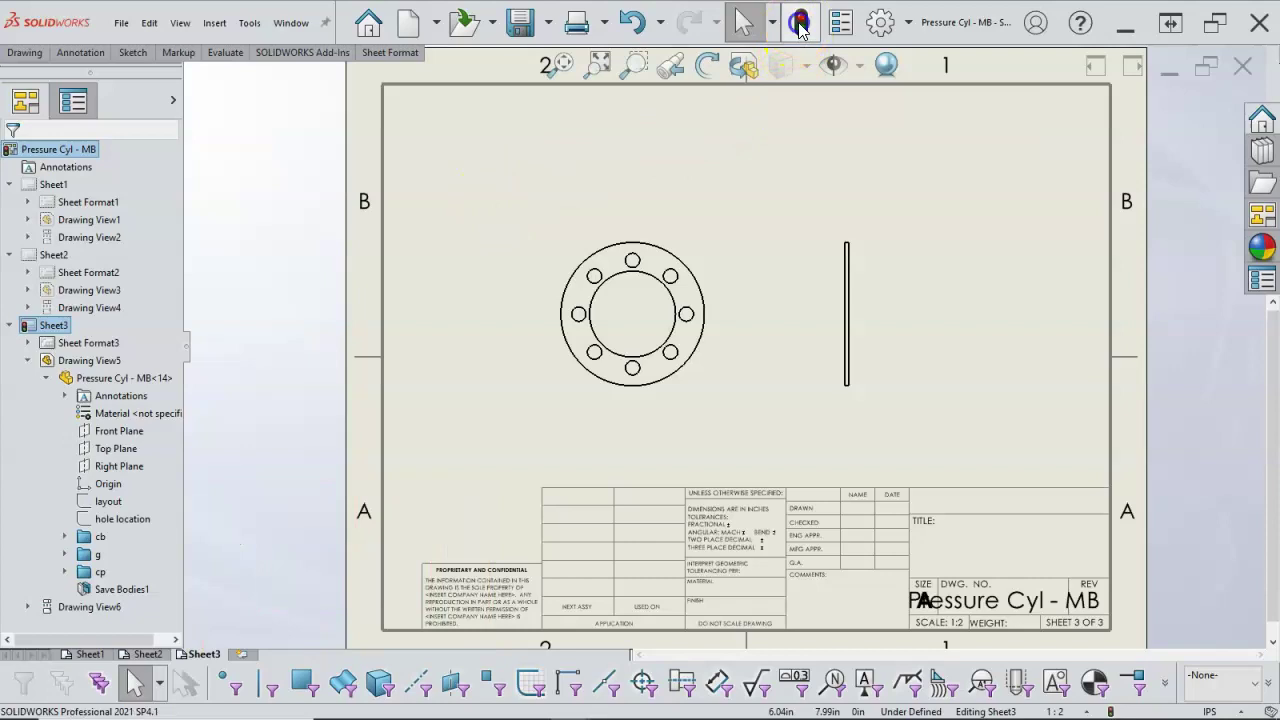
pyautogui.click(543, 246)
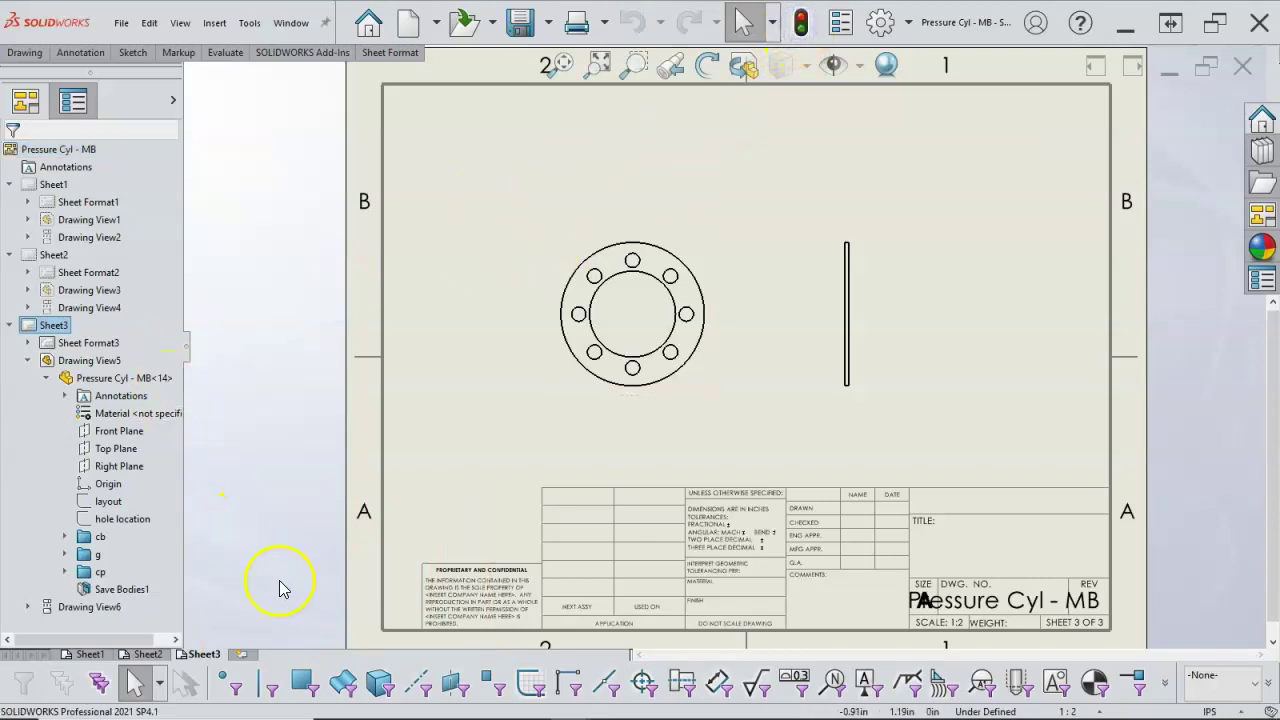
# - Add Sheet4 and place the refreshed (A) Top view on its left half
pyautogui.click(241, 654)
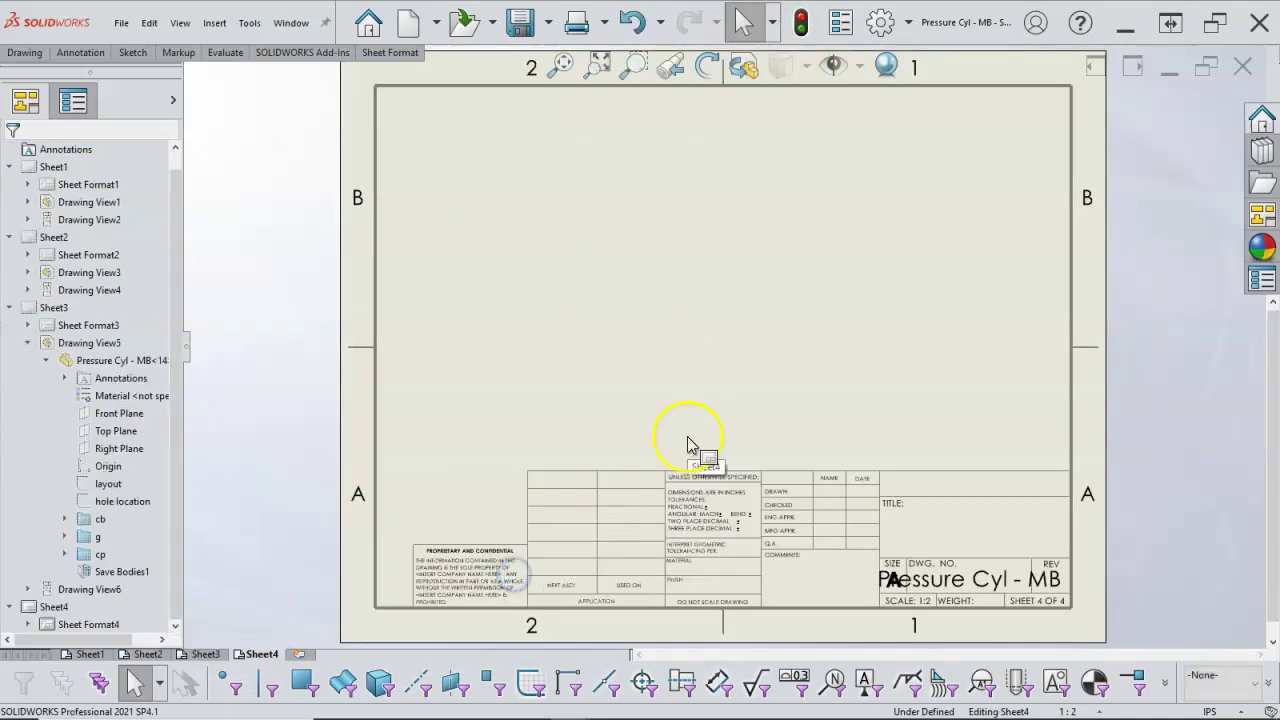
pyautogui.click(1254, 226)
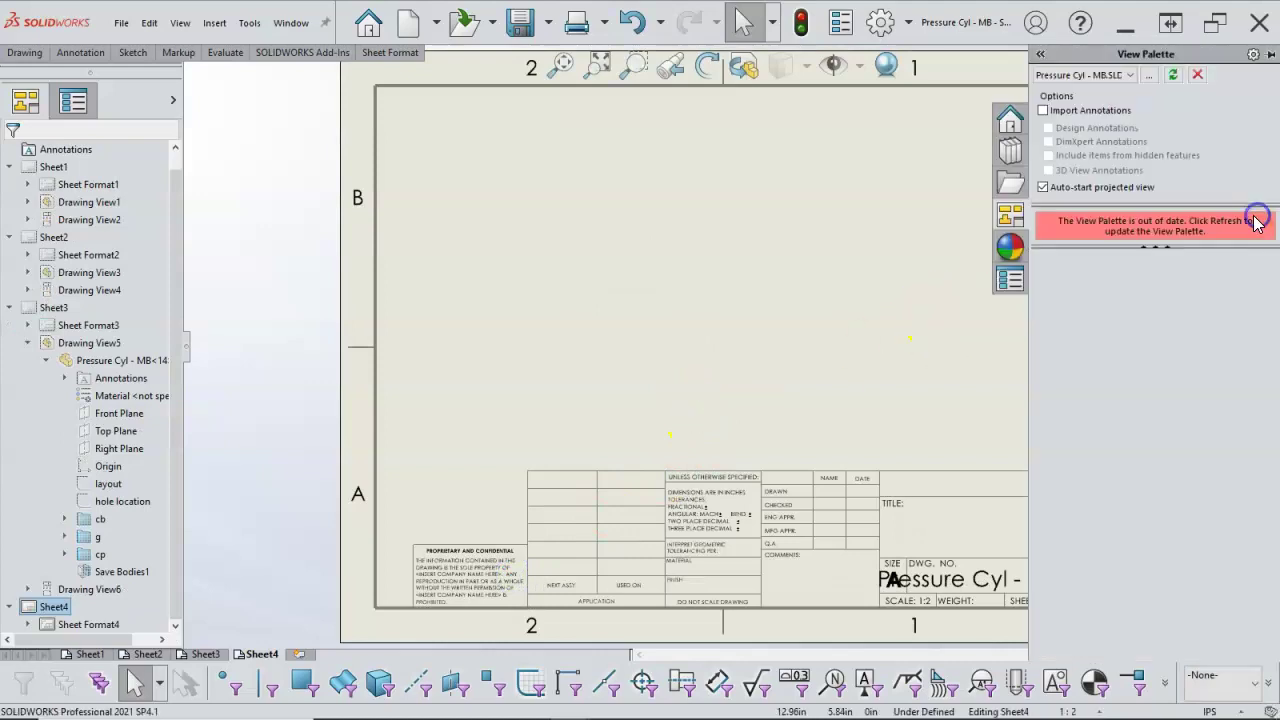
pyautogui.click(1151, 76)
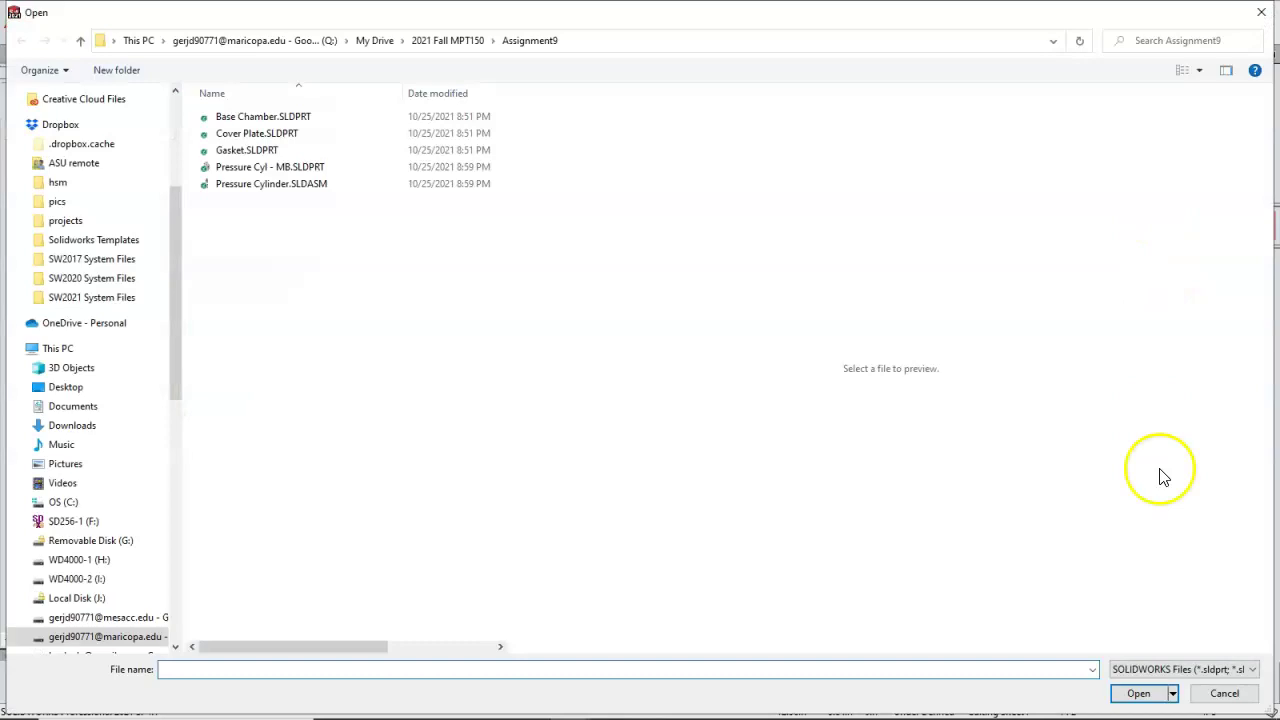
pyautogui.click(1220, 694)
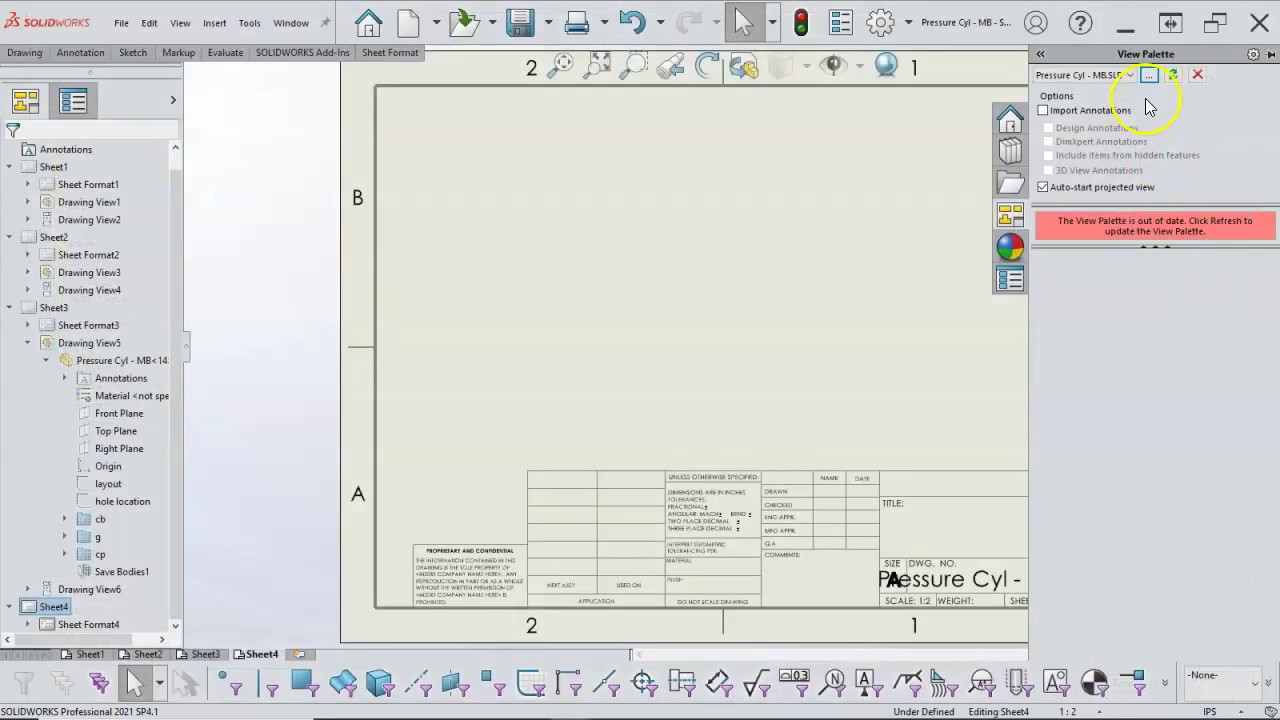
pyautogui.click(1172, 75)
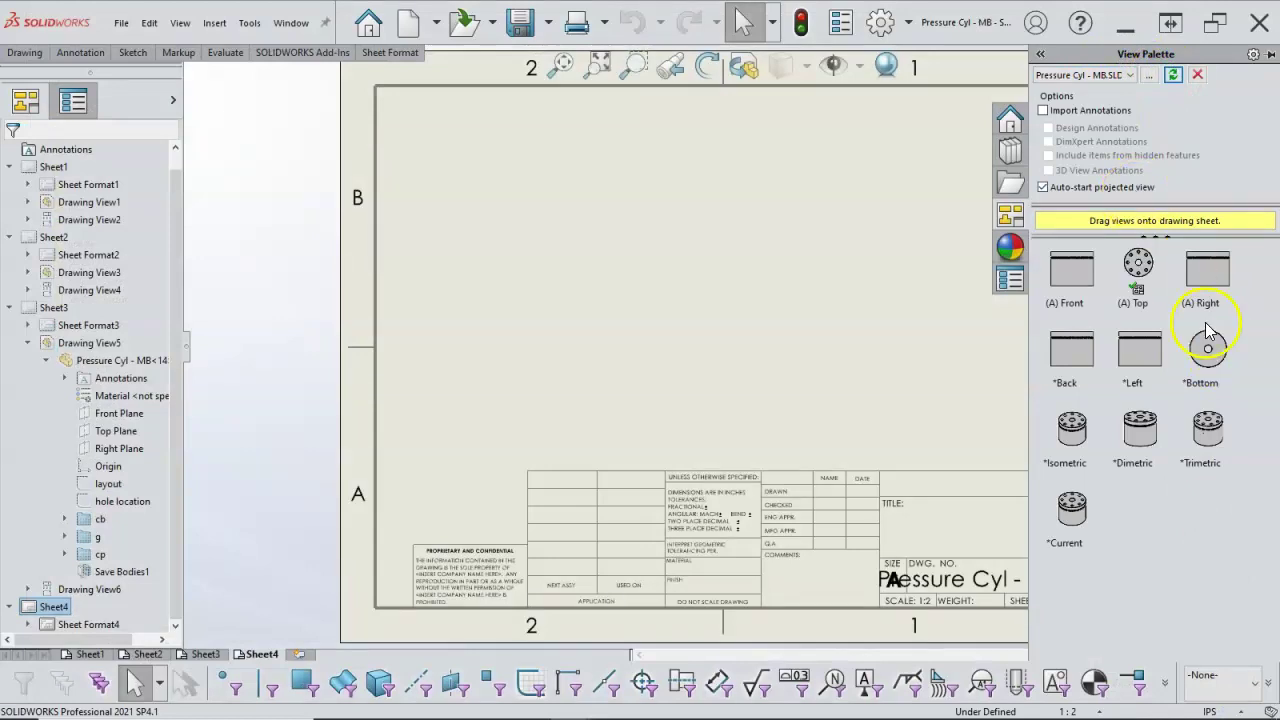
pyautogui.click(1141, 268)
pyautogui.moveTo(1143, 271)
pyautogui.mouseDown()
pyautogui.moveTo(943, 284)
pyautogui.moveTo(690, 277)
pyautogui.moveTo(600, 292)
pyautogui.mouseUp()
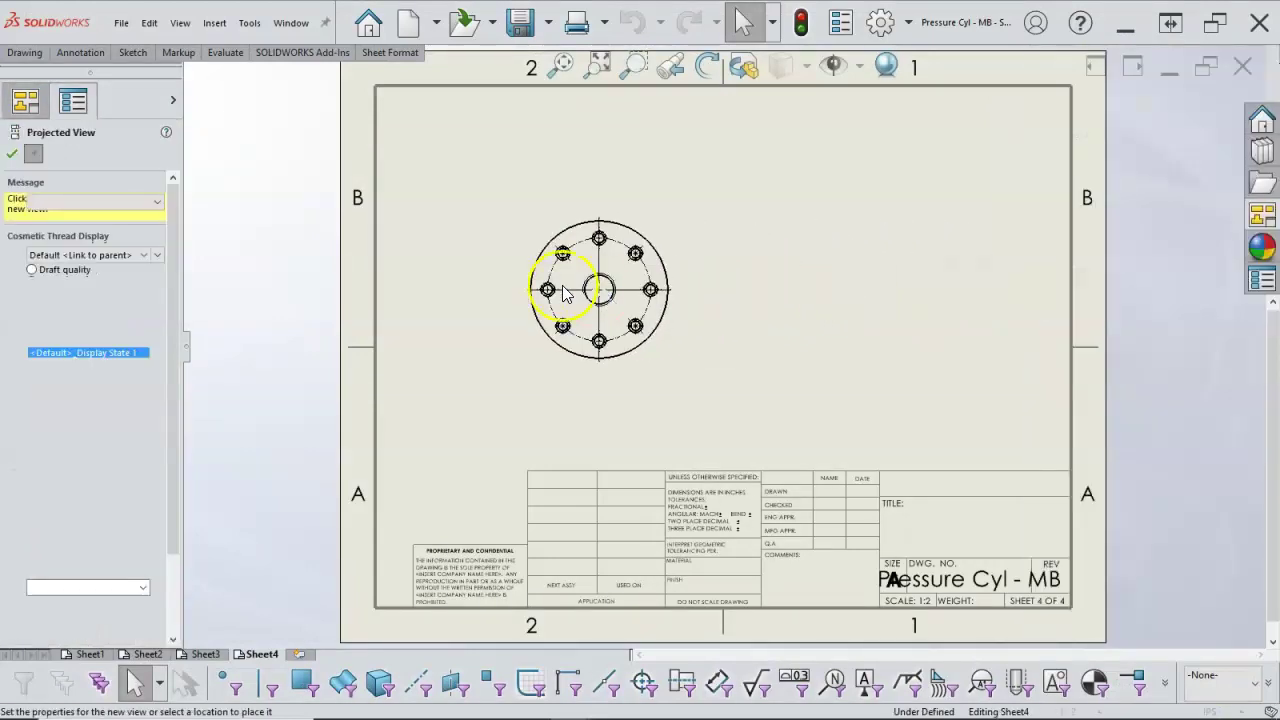
pyautogui.click(11, 153)
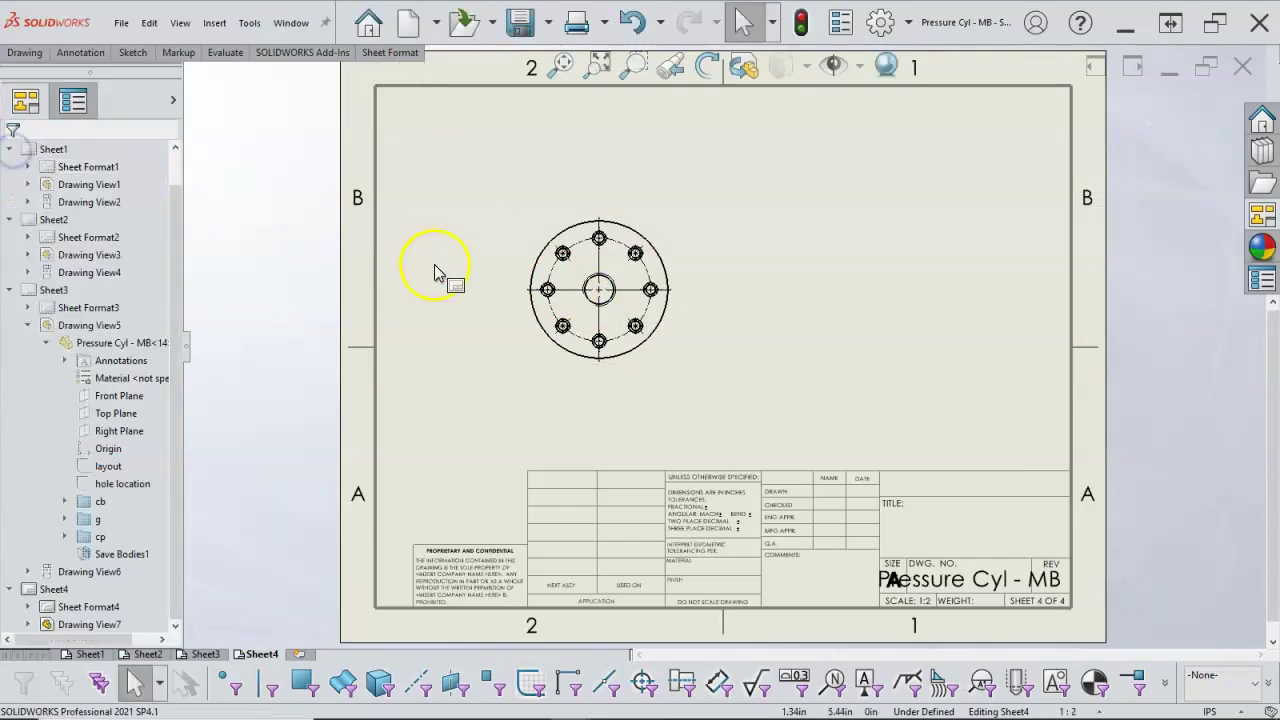
# - Limit the Sheet4 top view to the Cover Plate body
pyautogui.click(516, 229)
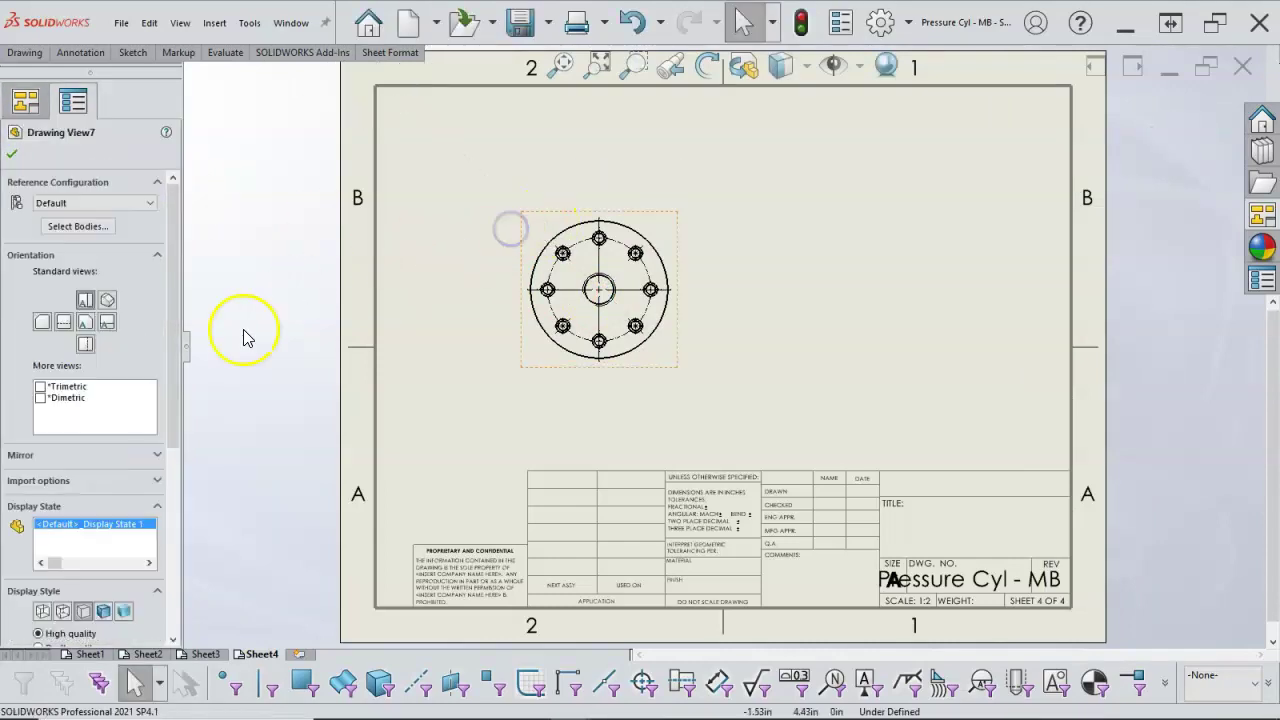
pyautogui.click(100, 226)
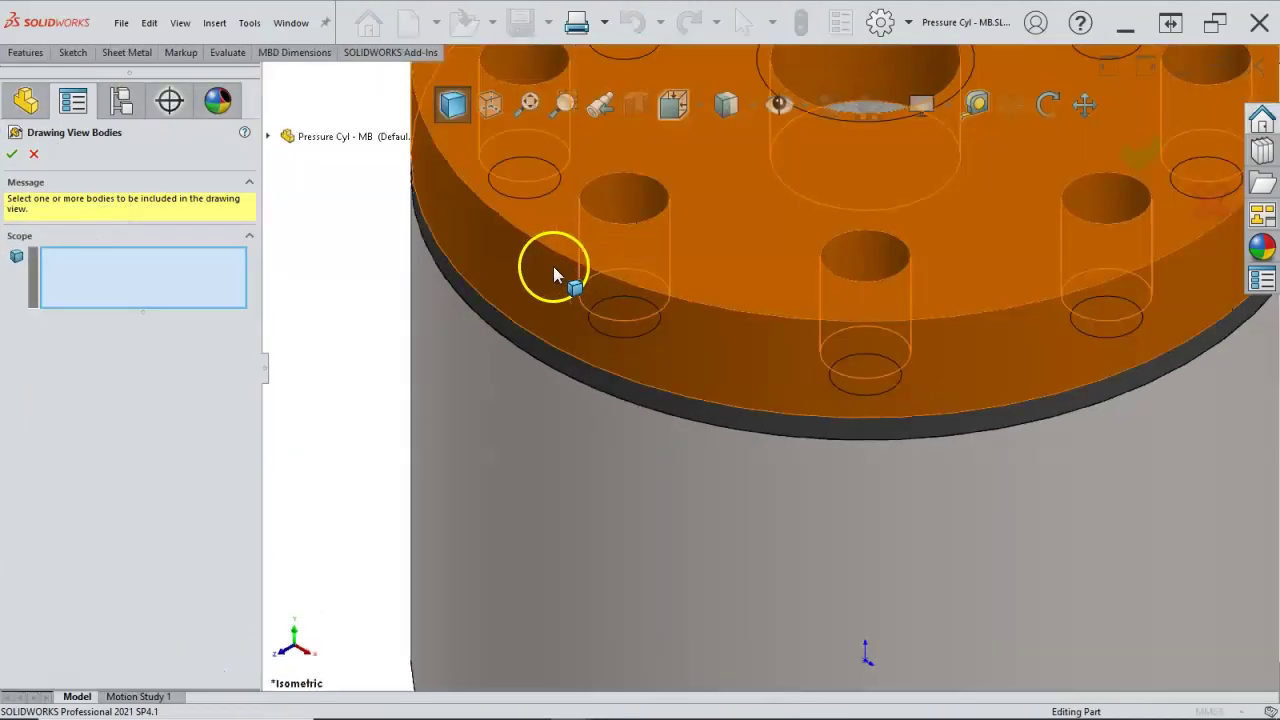
pyautogui.click(553, 266)
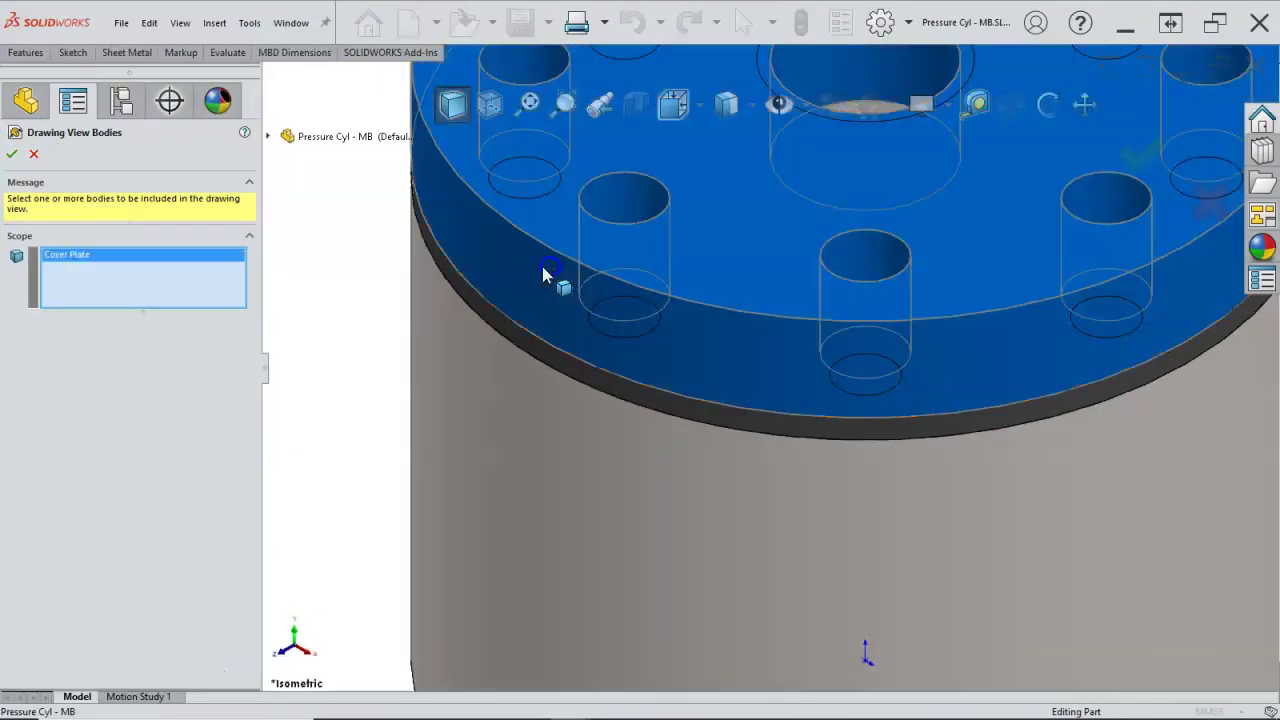
pyautogui.click(11, 153)
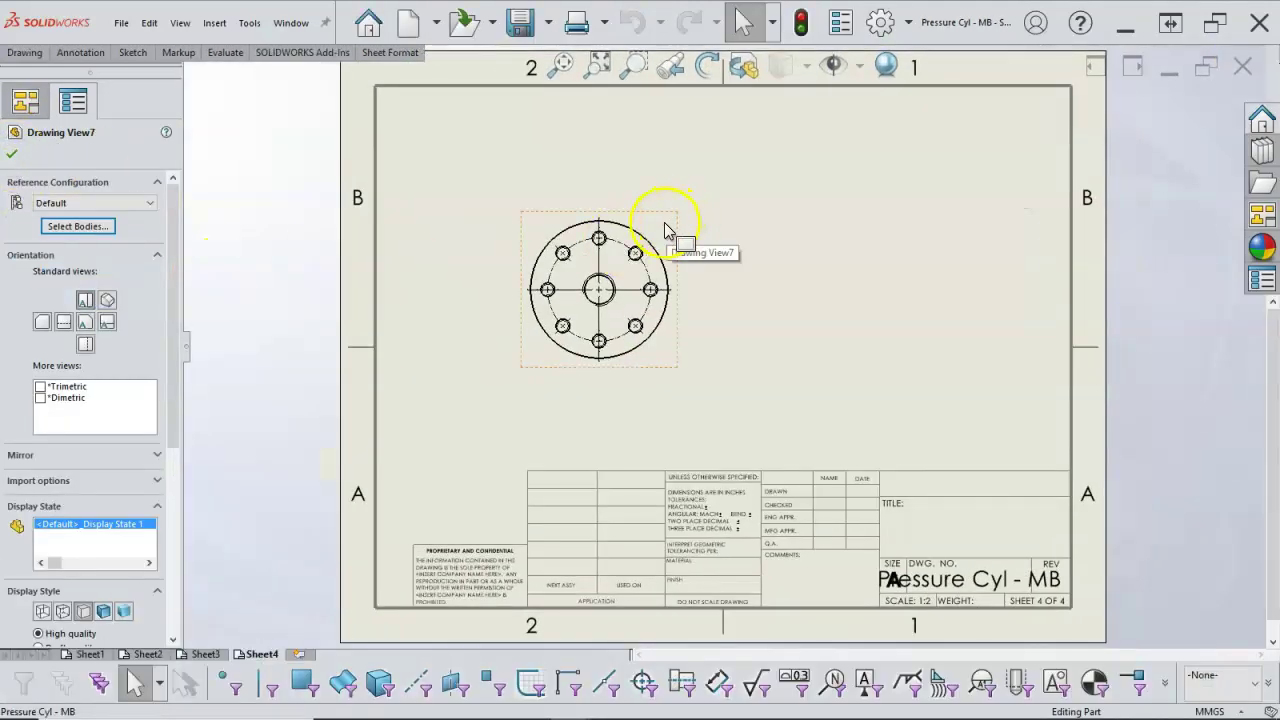
pyautogui.click(663, 226)
# - Add a projected side view to the right of the Cover Plate top view
pyautogui.rightClick(663, 226)
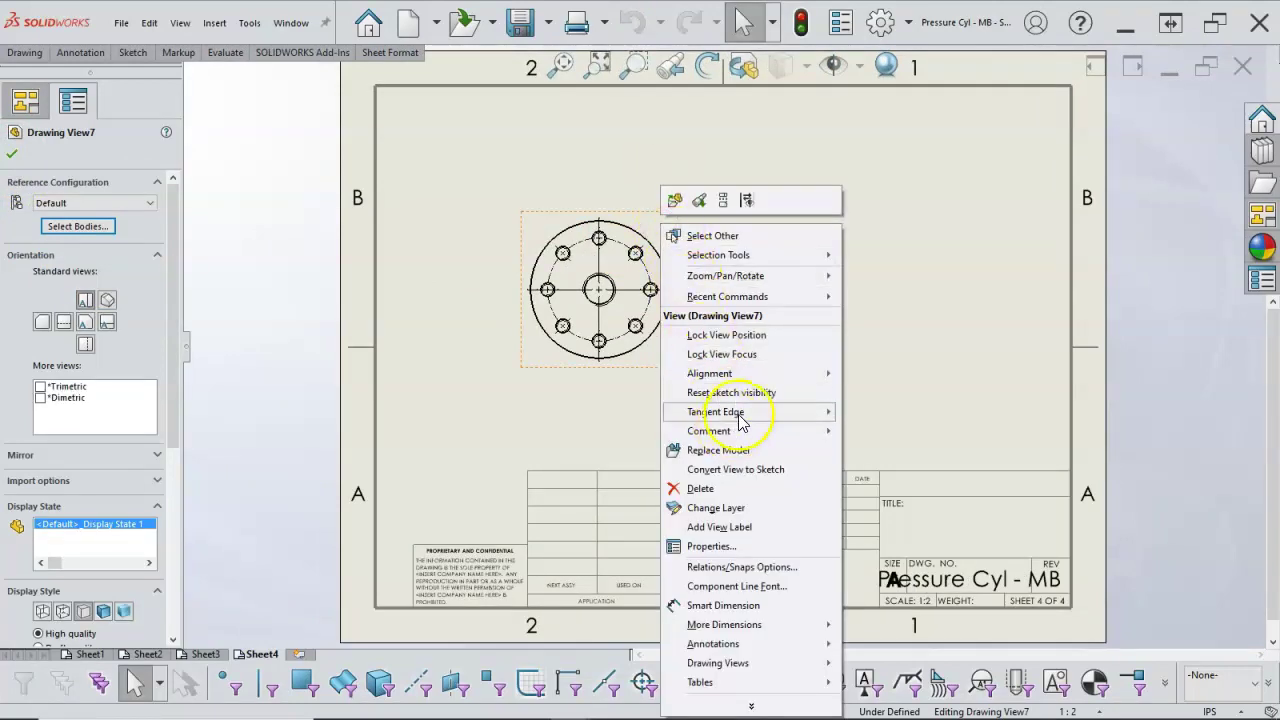
pyautogui.moveTo(729, 666)
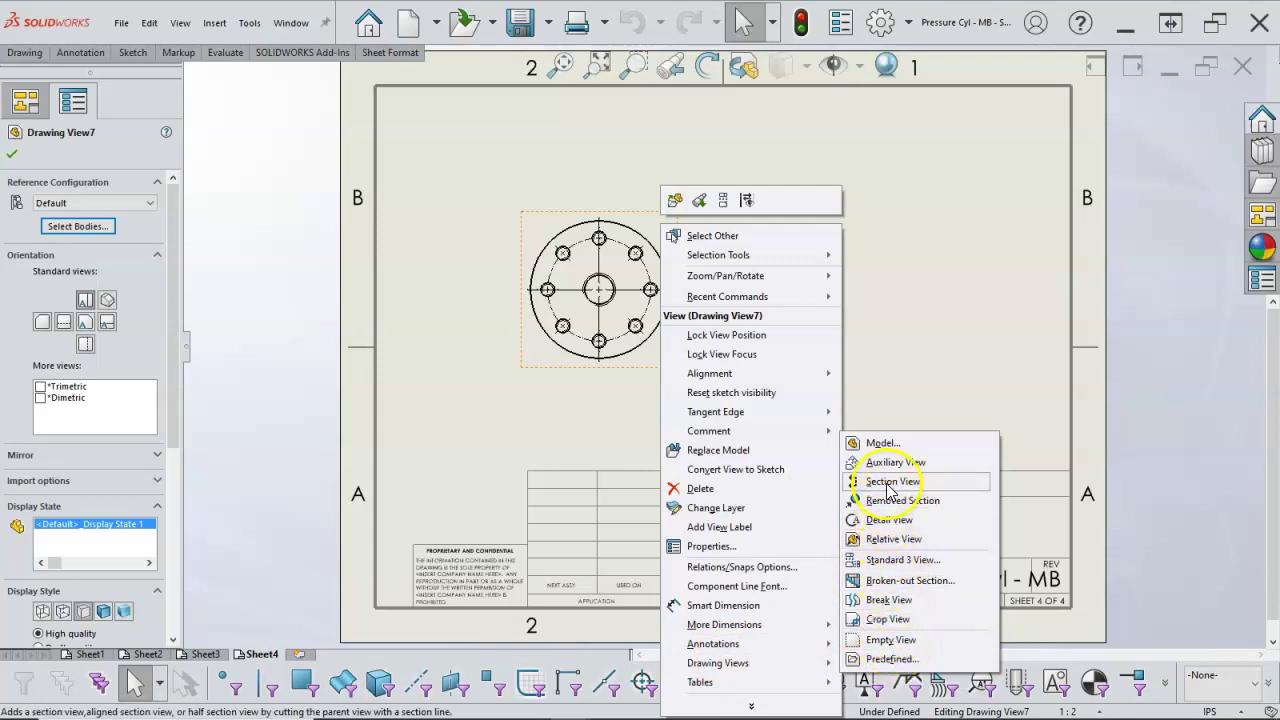
pyautogui.click(870, 358)
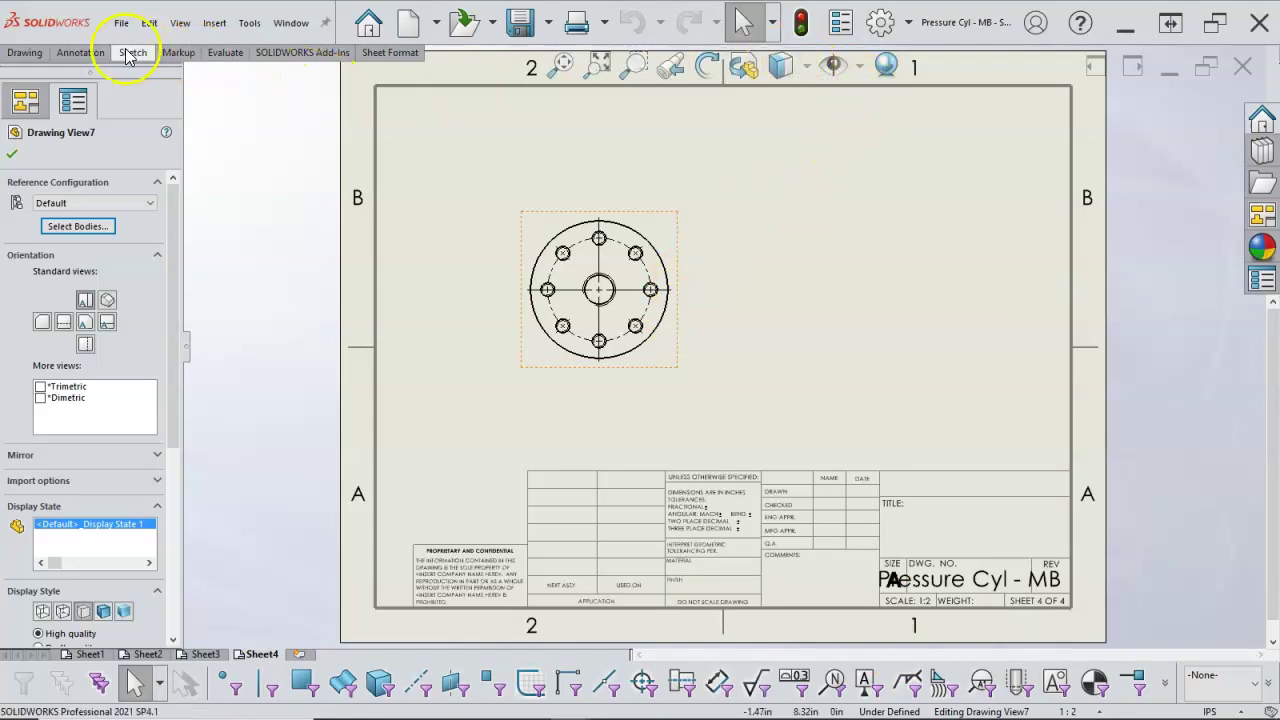
pyautogui.click(460, 198)
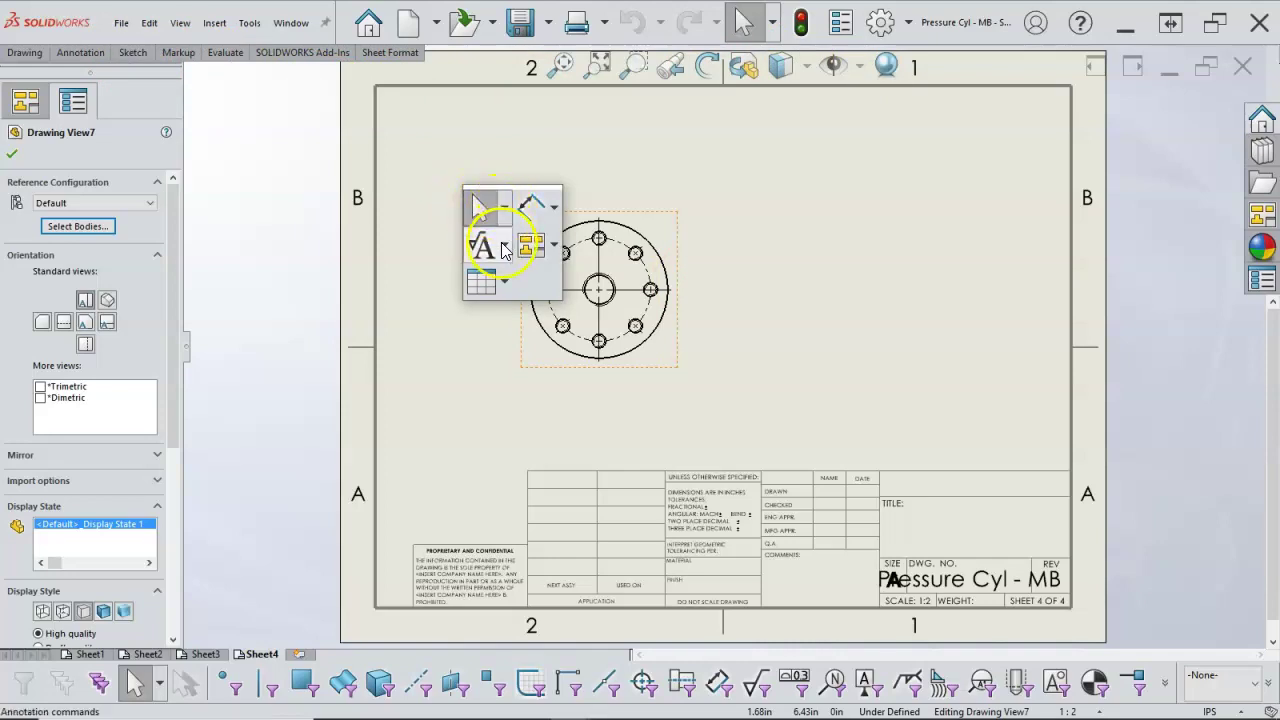
pyautogui.click(557, 250)
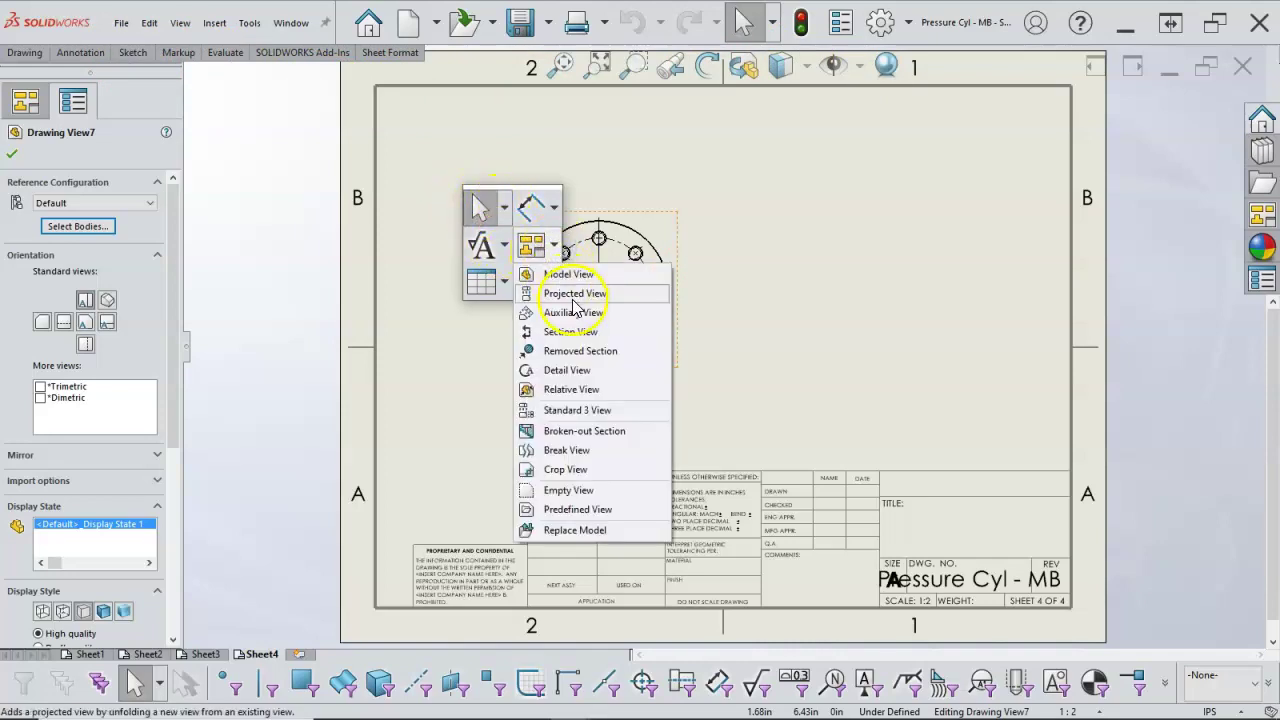
pyautogui.click(575, 296)
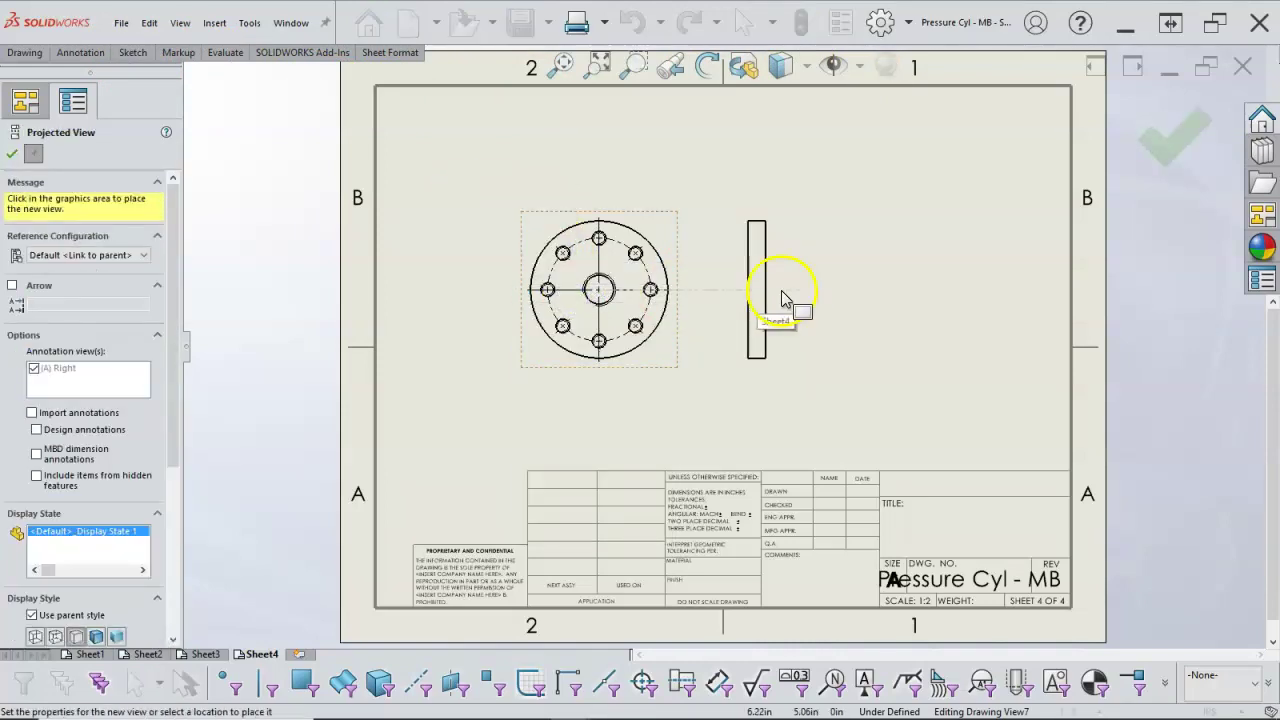
pyautogui.click(850, 282)
pyautogui.click(1175, 138)
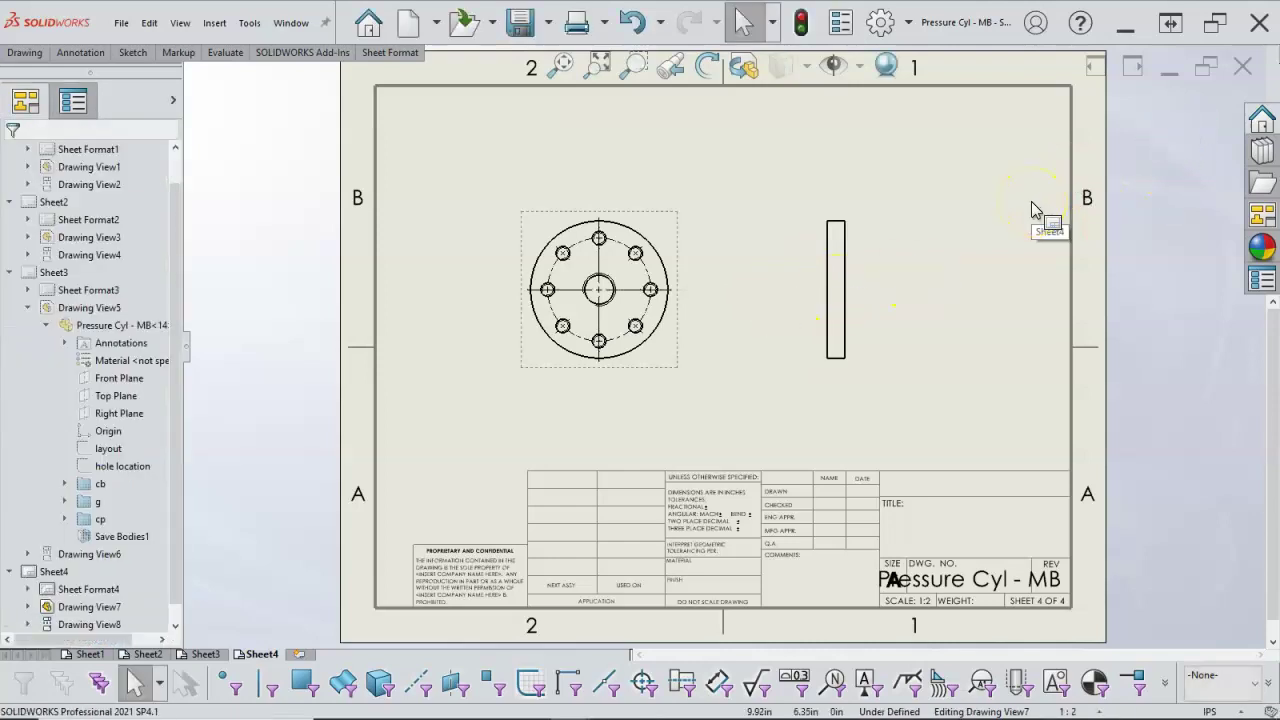
# - Check both Cover Plate views and save the drawing
pyautogui.click(866, 236)
pyautogui.click(672, 250)
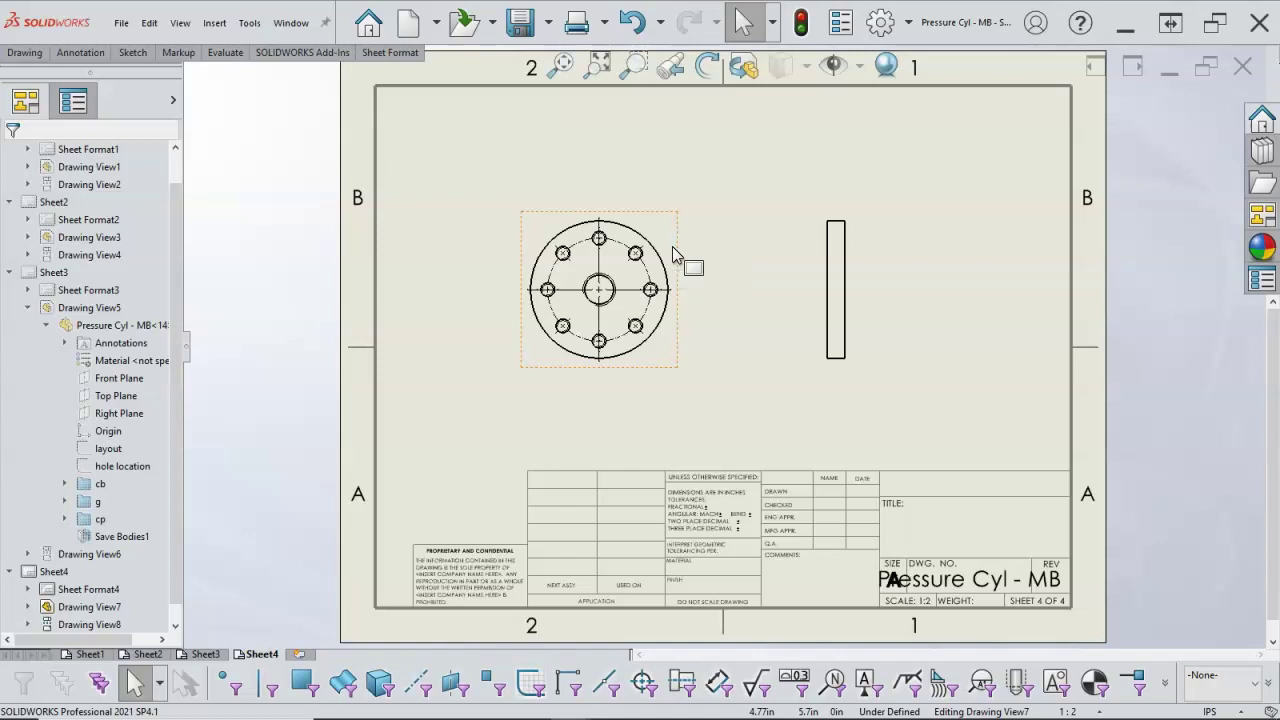
pyautogui.click(794, 251)
pyautogui.click(612, 143)
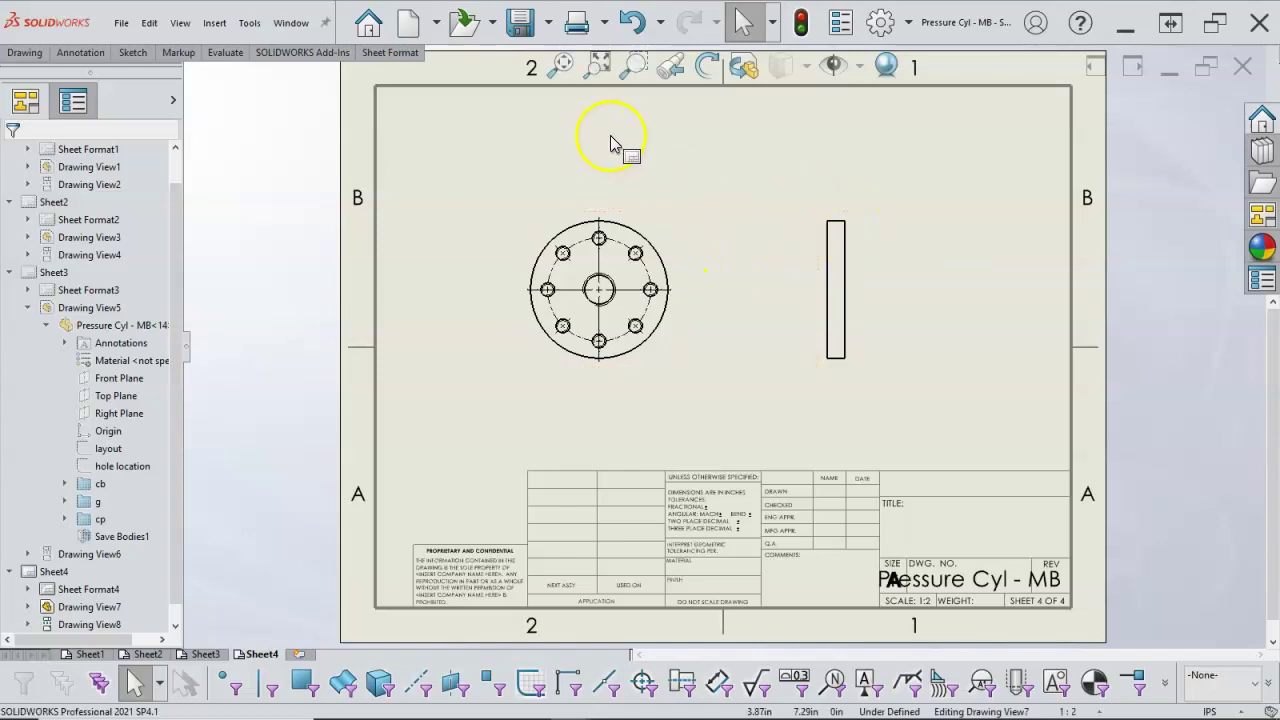
pyautogui.click(533, 33)
pyautogui.click(505, 166)
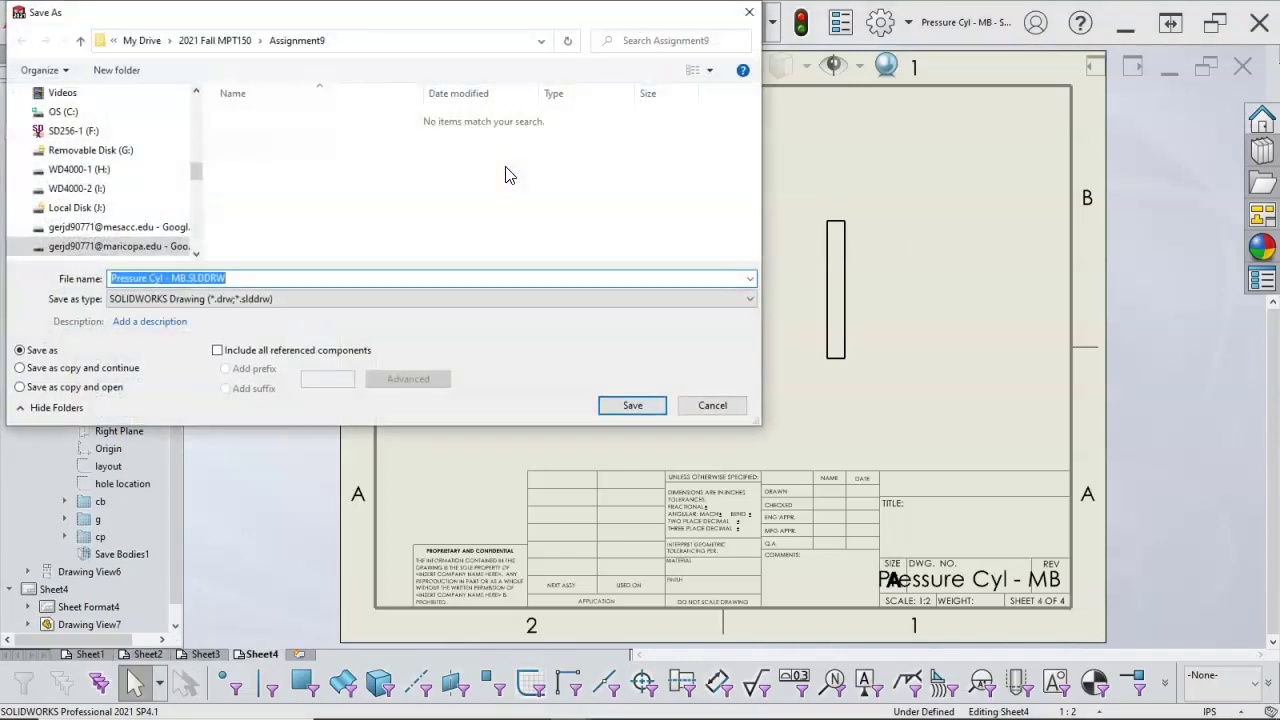
# - Save the drawing as Pressure Cyl - Multi-bodyB.SLDDRW in Assignment9
pyautogui.click(418, 255)
pyautogui.click(491, 309)
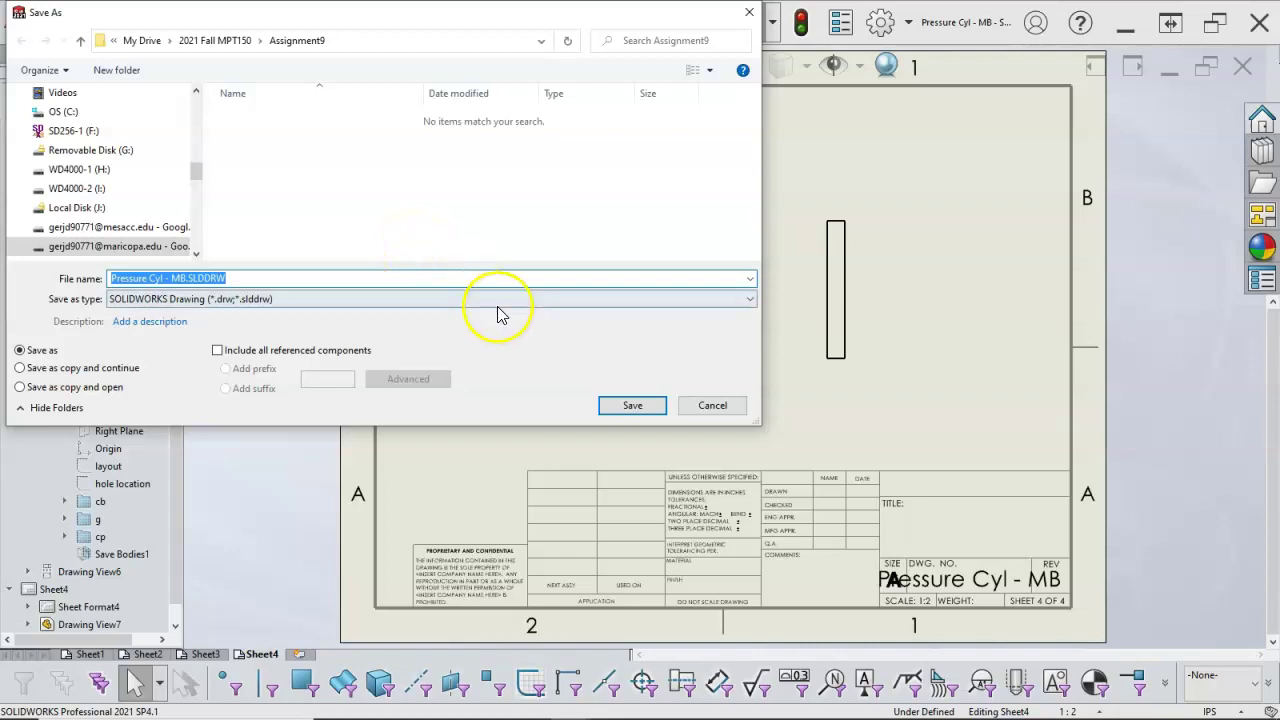
pyautogui.click(183, 279)
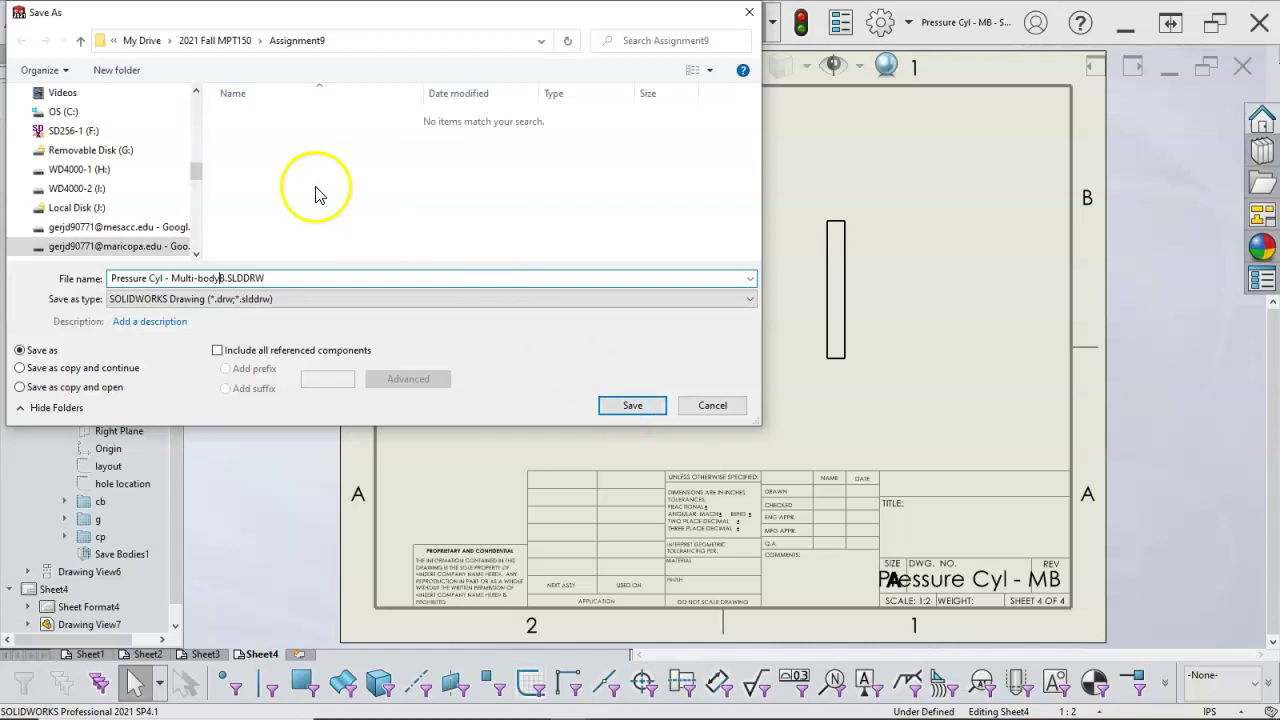
pyautogui.click(640, 405)
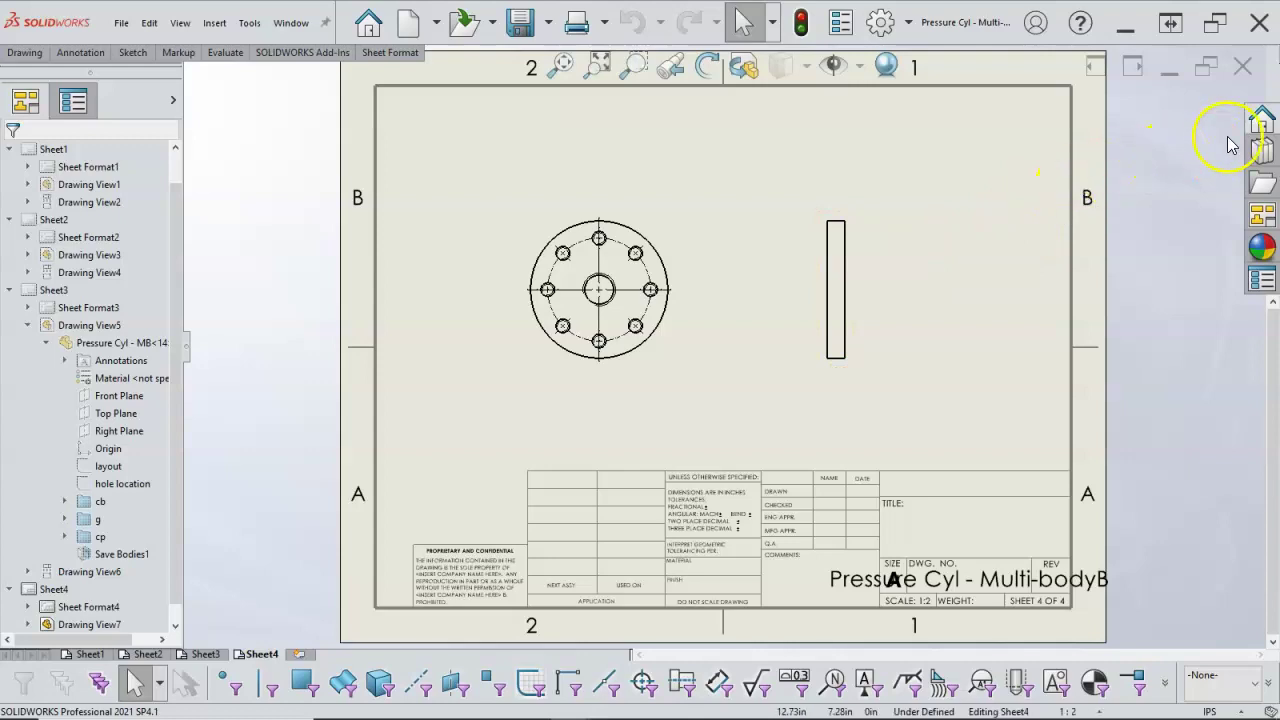
# - Close the current drawing and return to the part
pyautogui.click(1242, 66)
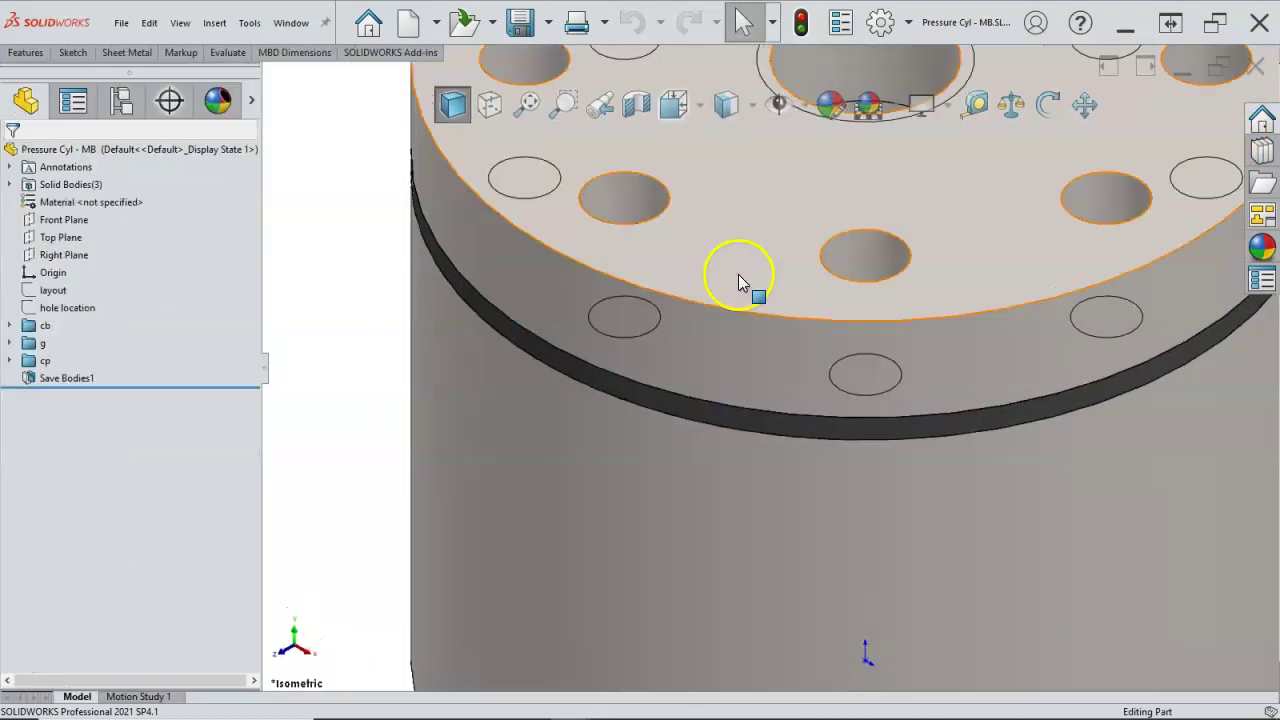
pyautogui.scroll(5, 738, 274)
pyautogui.scroll(-1, 950, 246)
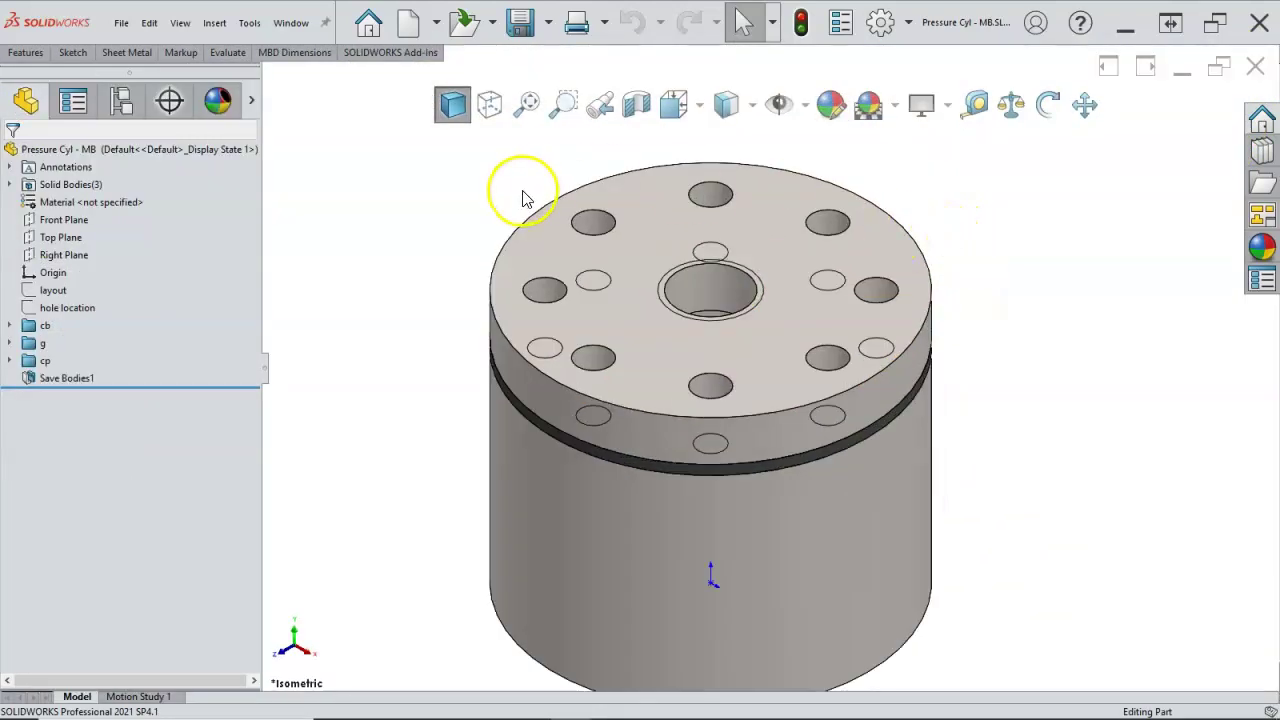
# - Create a new drawing from the 'assy pre my a-landscape' template in SW Templates
pyautogui.click(407, 25)
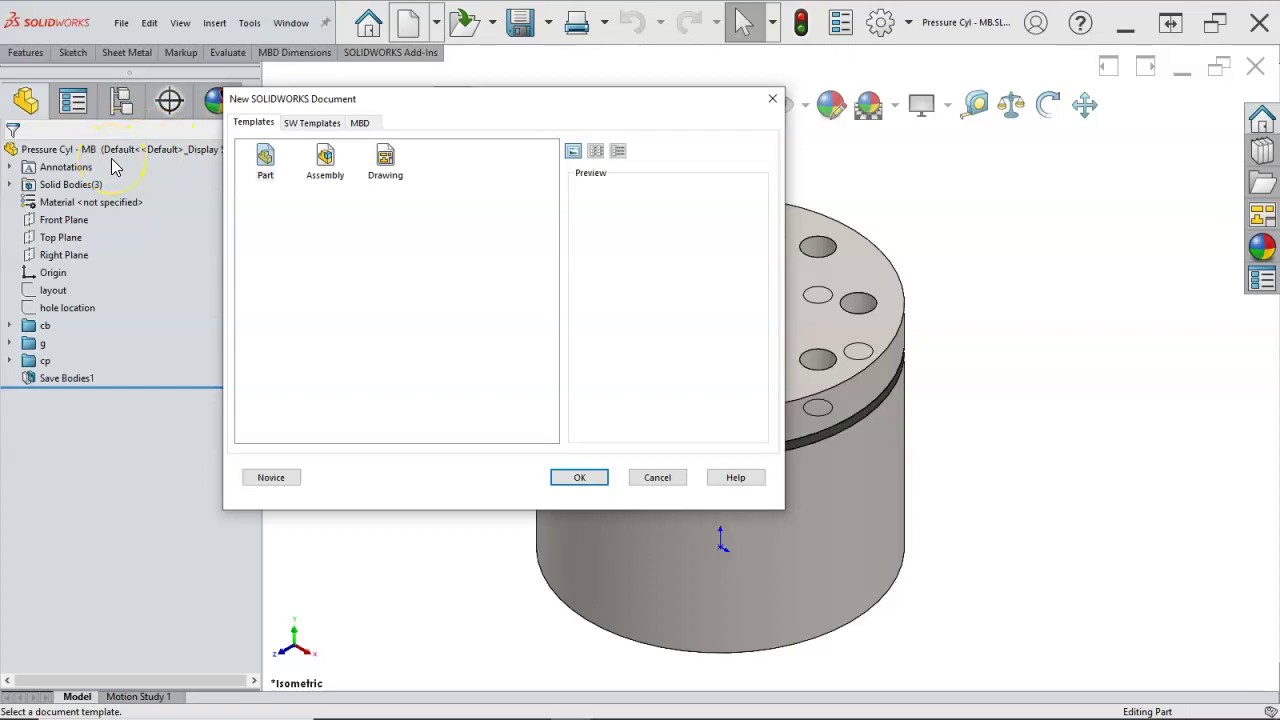
pyautogui.click(312, 122)
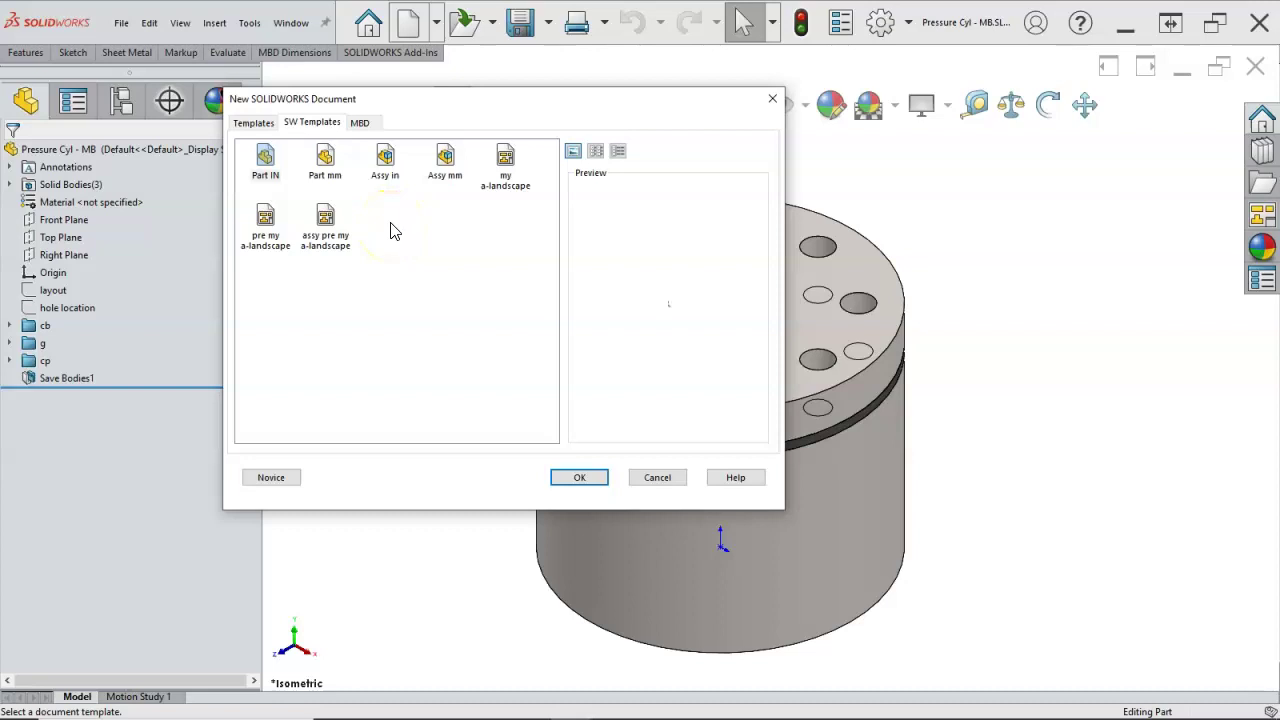
pyautogui.click(335, 248)
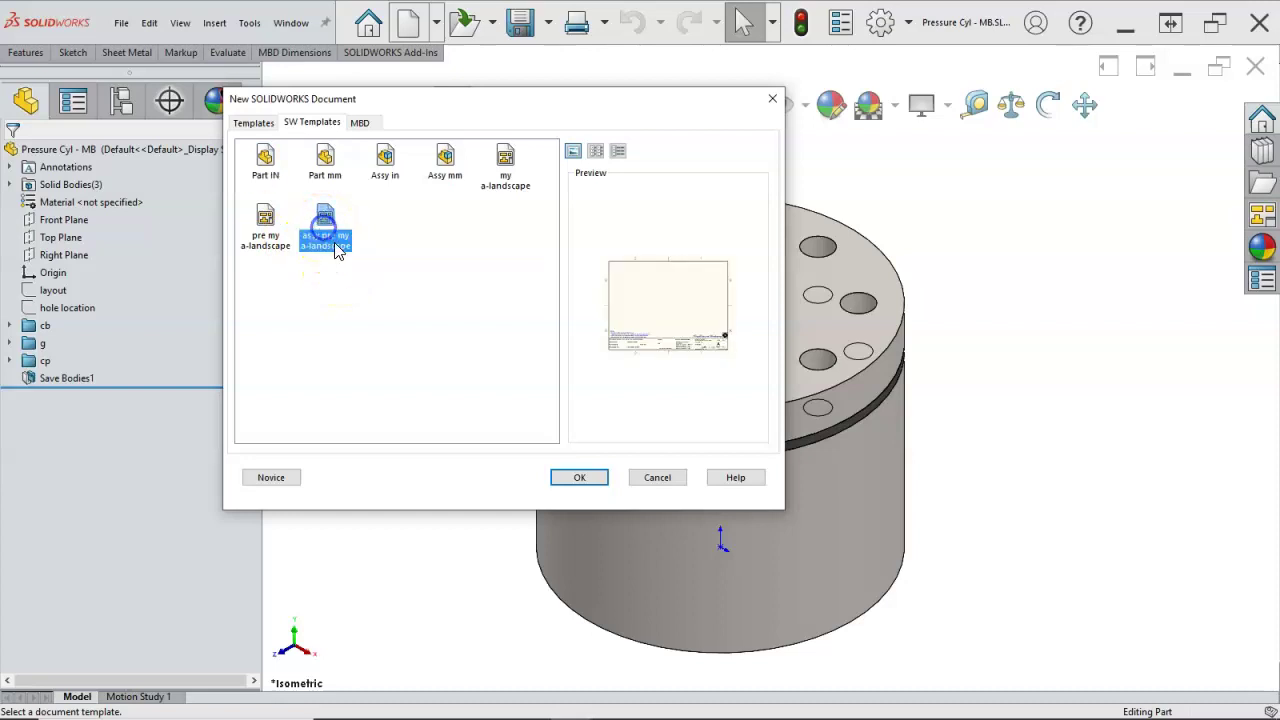
pyautogui.doubleClick(333, 246)
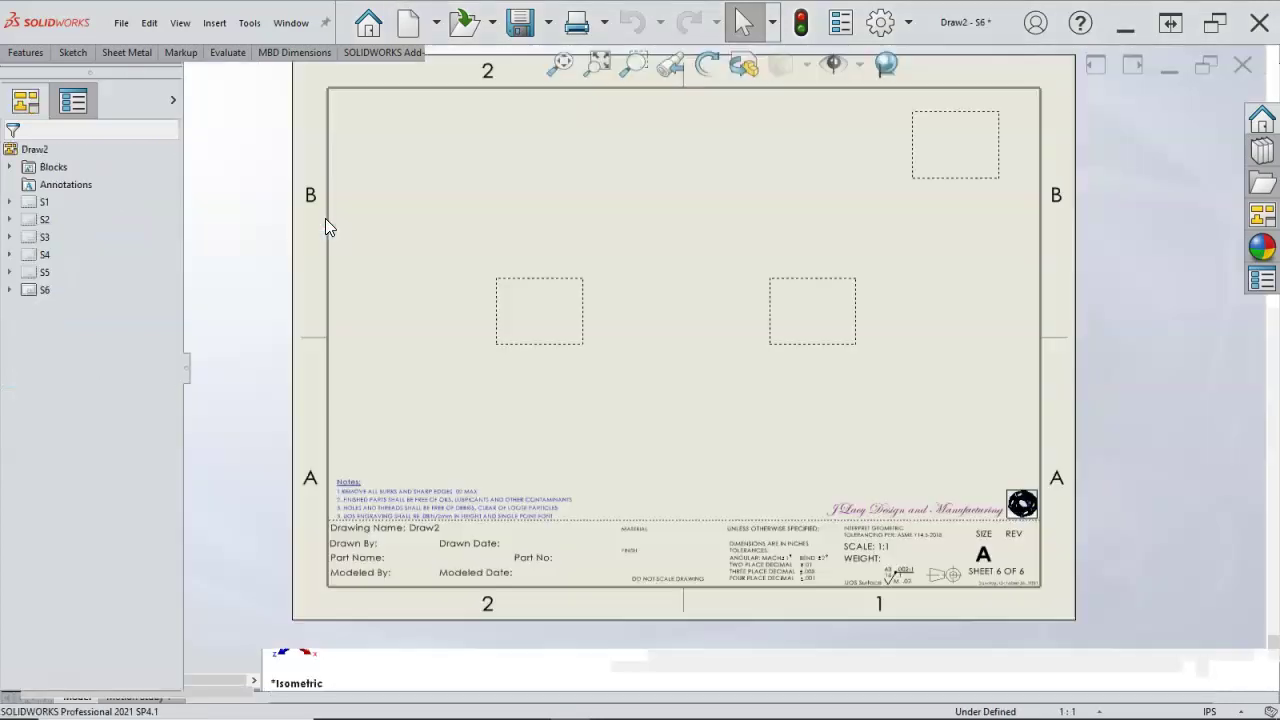
# - Look through the predefined sheets S1, S2, S3, S4 and S6
pyautogui.click(343, 380)
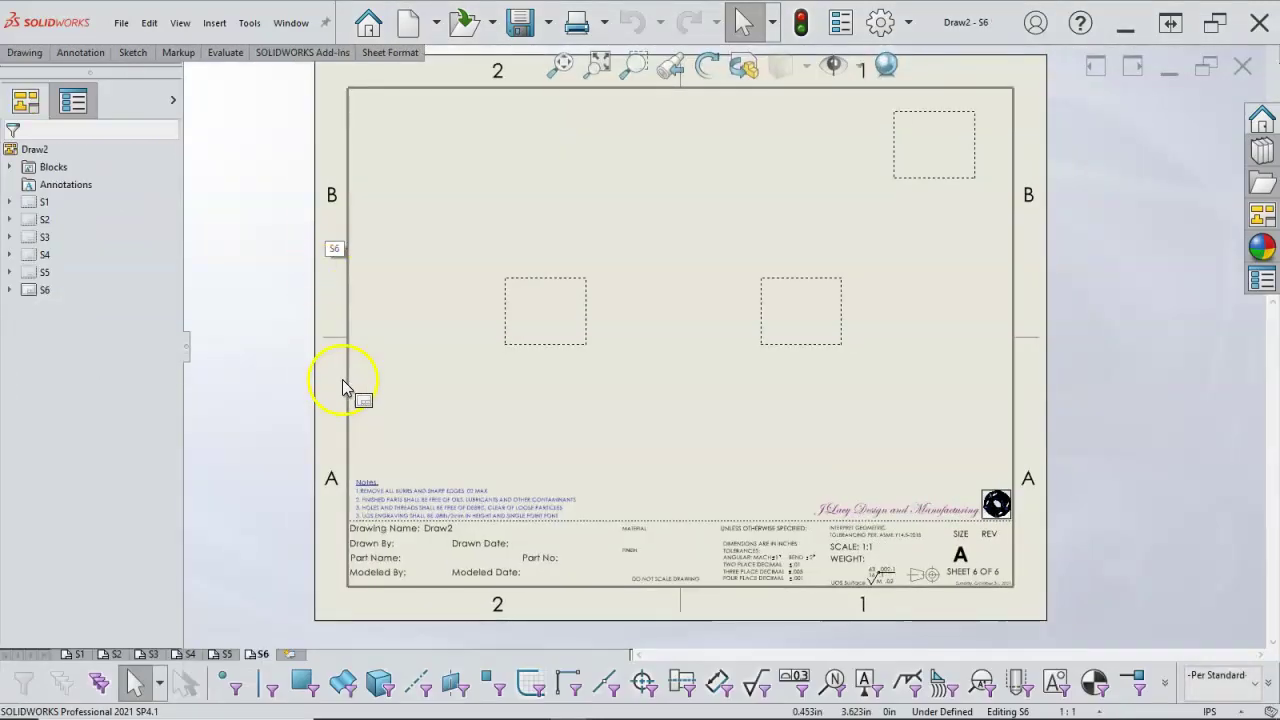
pyautogui.click(143, 594)
pyautogui.click(72, 654)
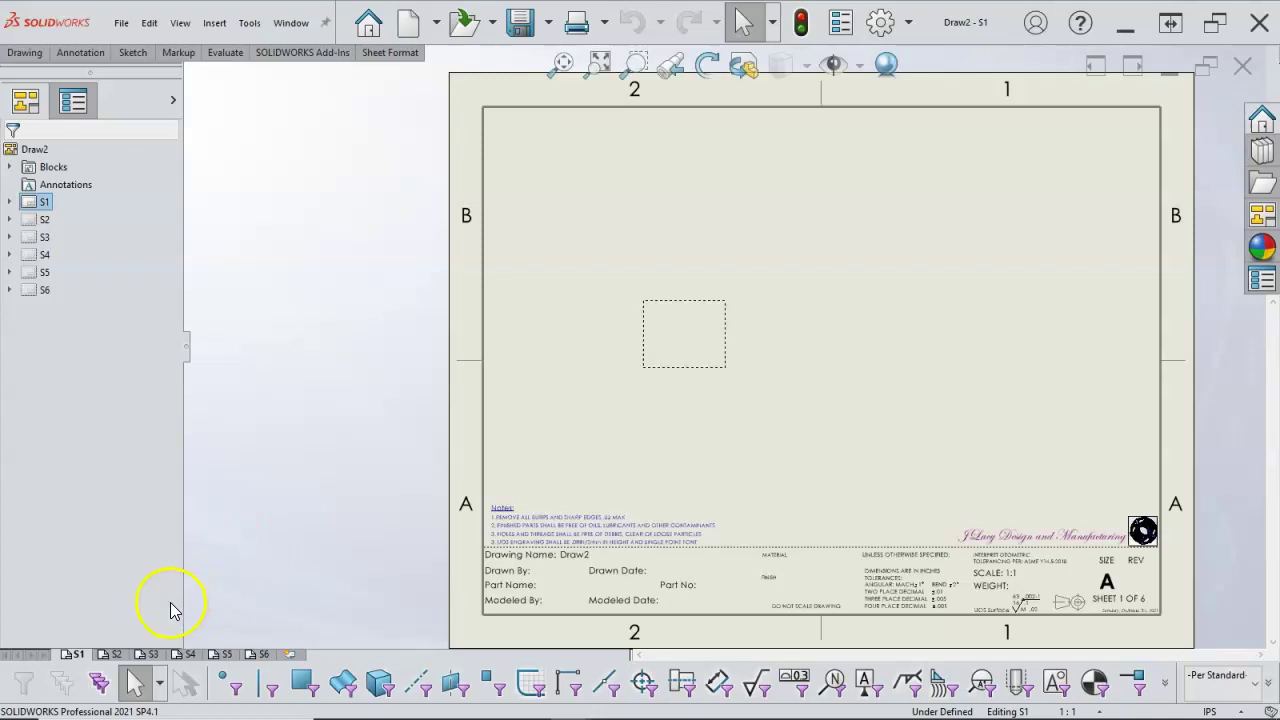
pyautogui.click(115, 654)
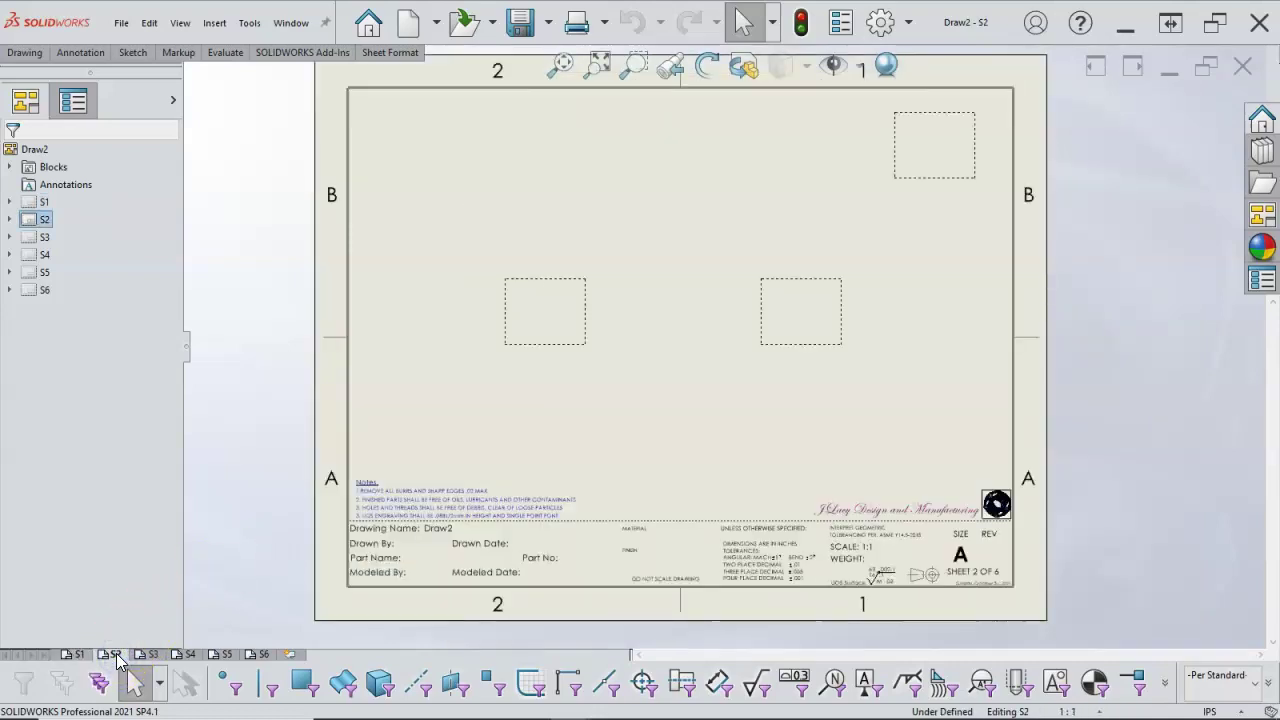
pyautogui.click(152, 654)
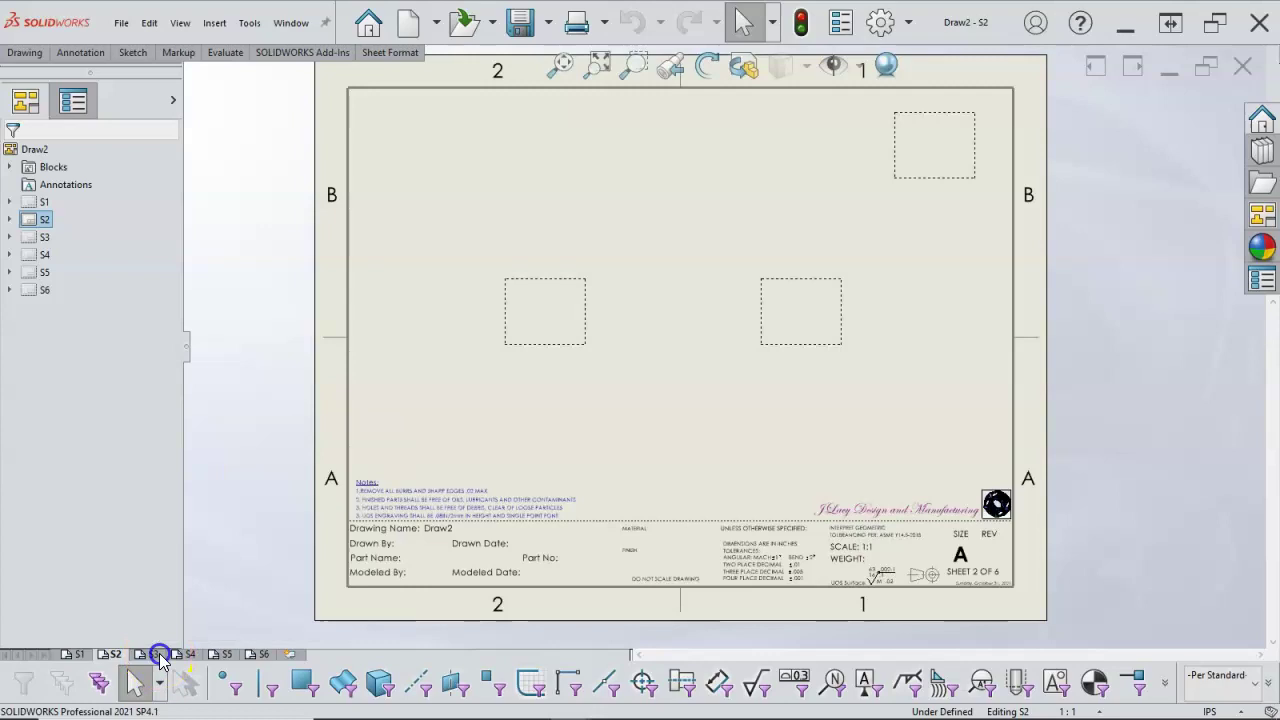
pyautogui.click(186, 656)
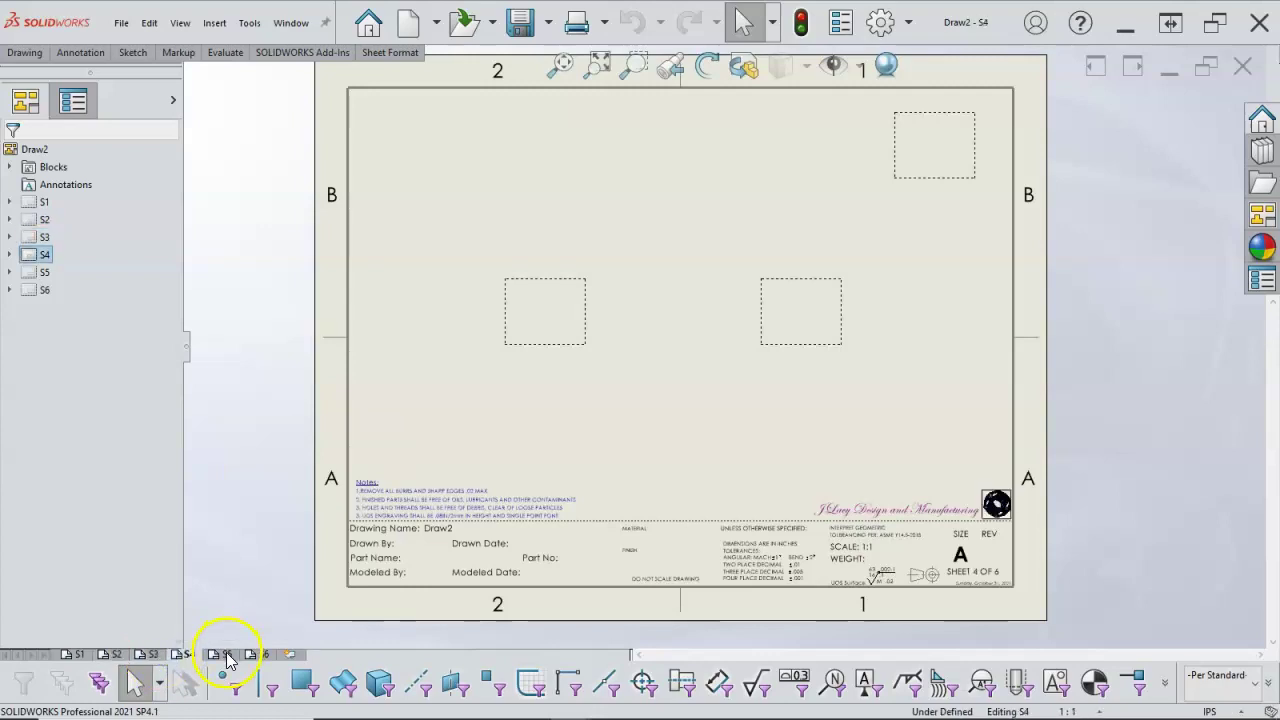
pyautogui.click(260, 654)
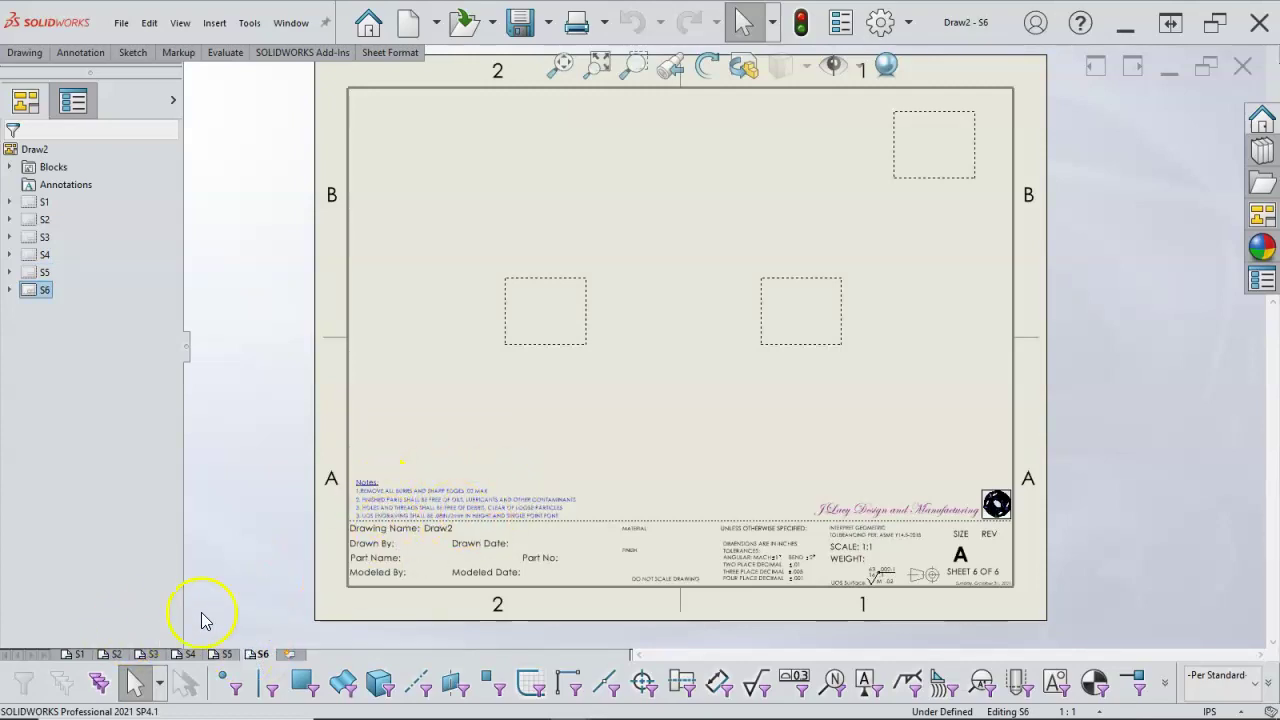
# - Return to sheet S1 and fit the whole sheet in the window
pyautogui.moveTo(70, 658)
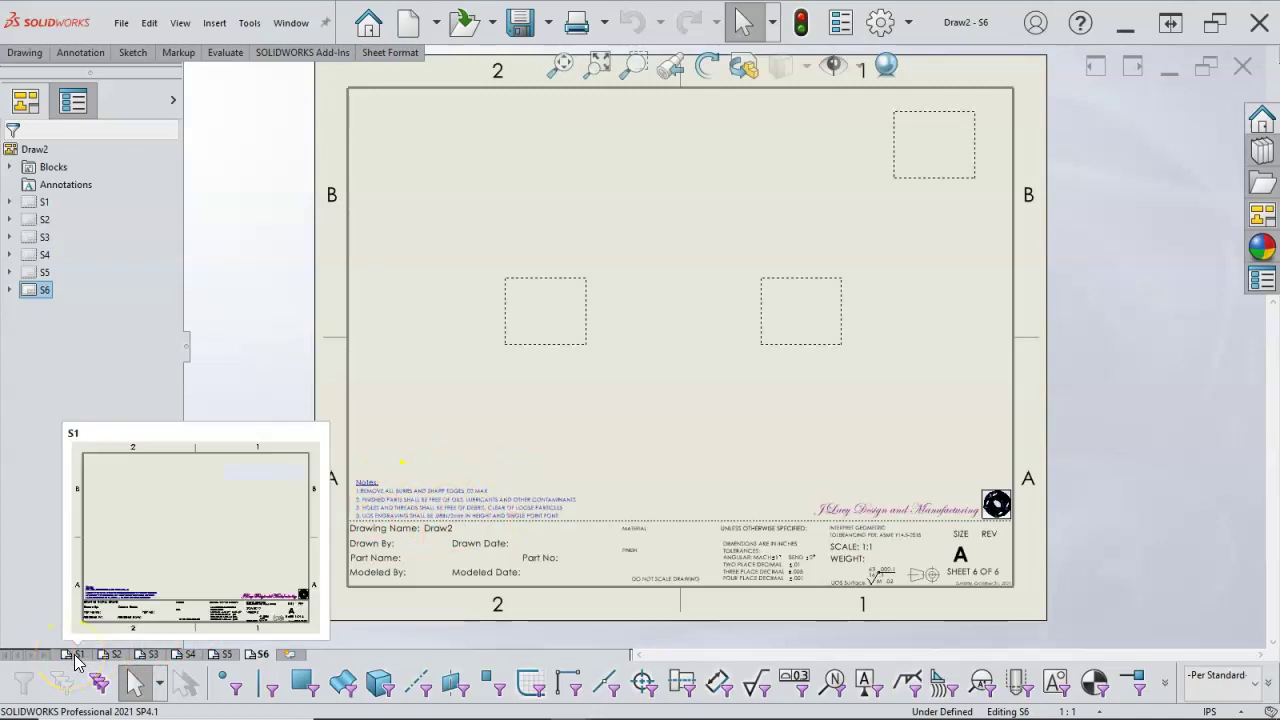
pyautogui.click(77, 656)
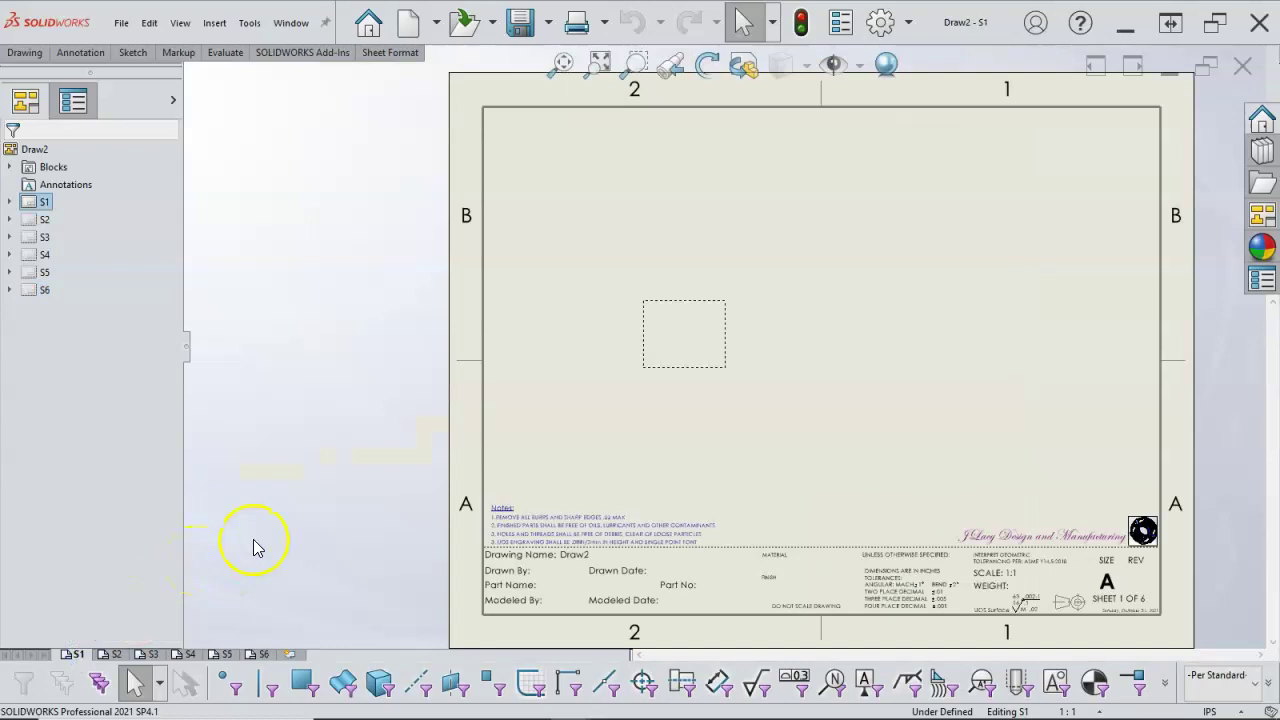
pyautogui.press('f')
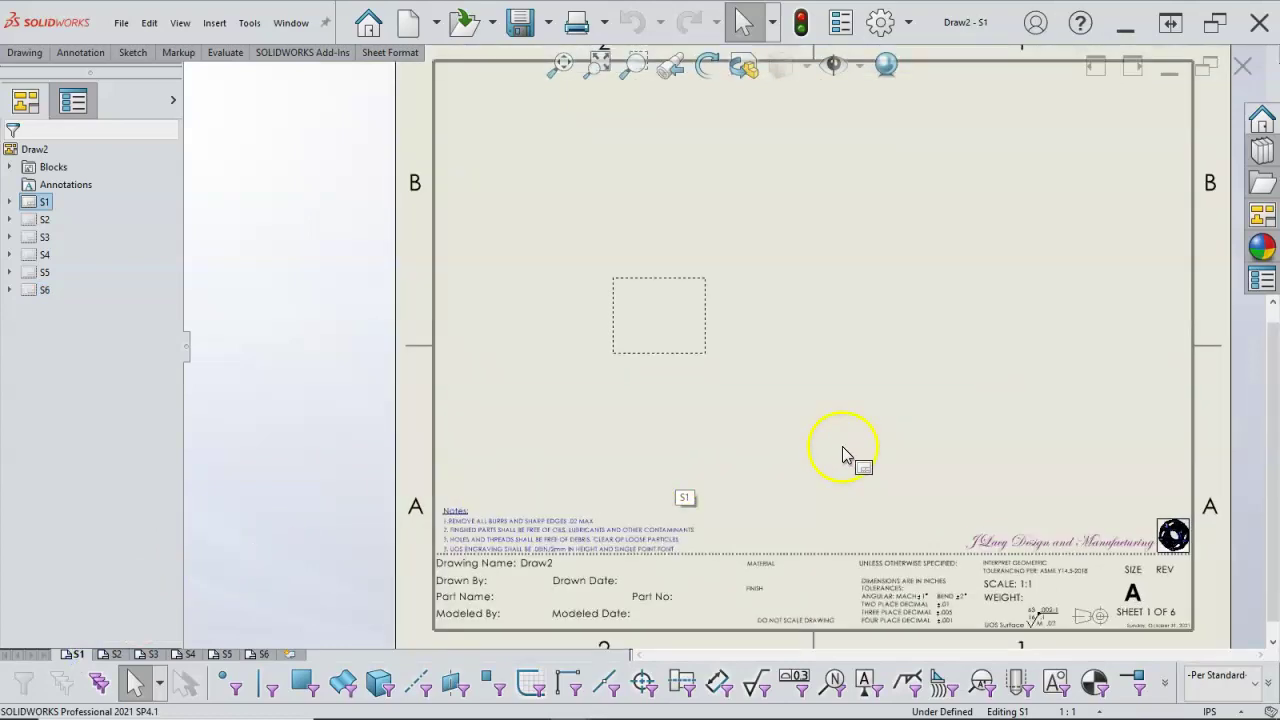
pyautogui.scroll(-1, 930, 393)
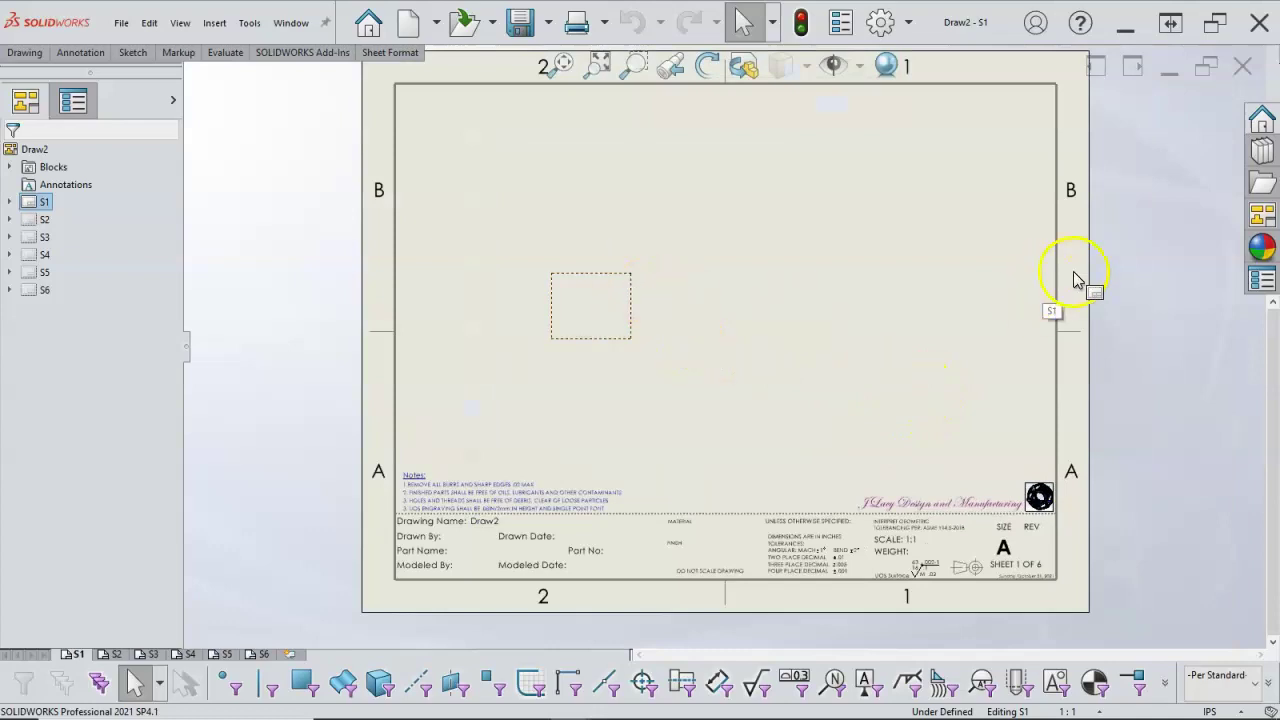
# - Load Pressure Cylinder.SLDASM's views into the View Palette
pyautogui.click(1262, 214)
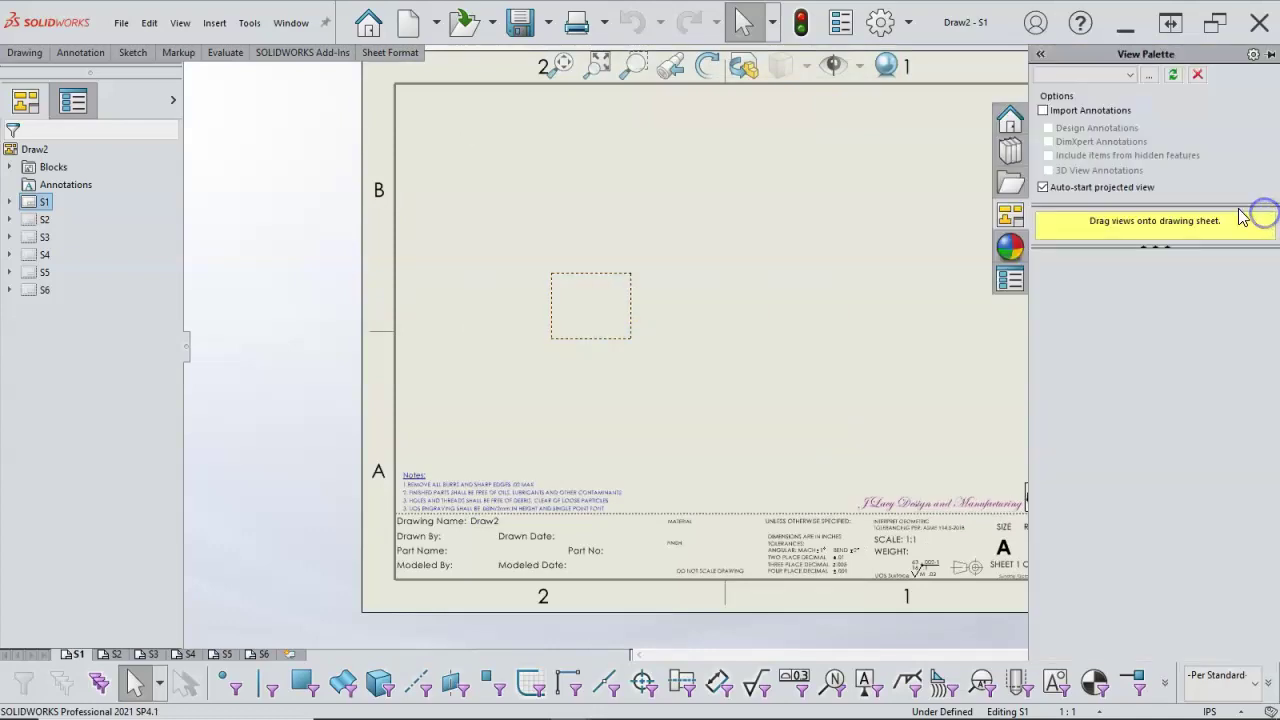
pyautogui.click(1148, 75)
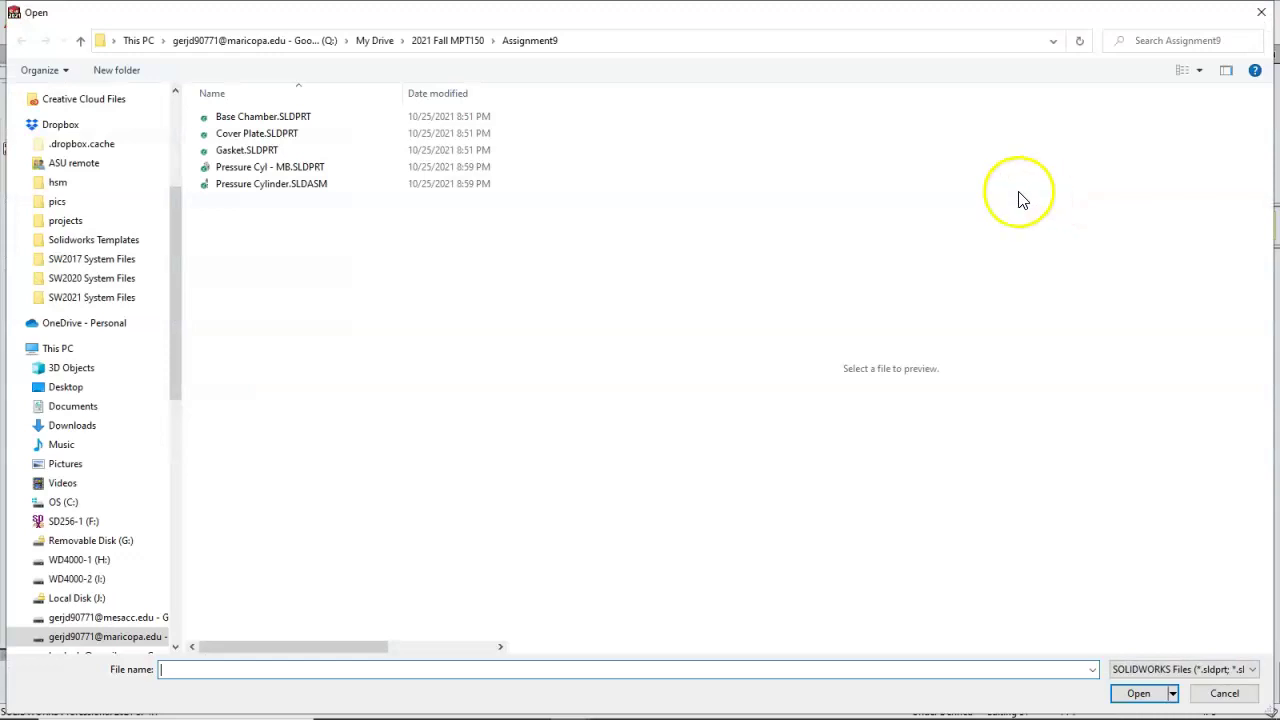
pyautogui.click(300, 185)
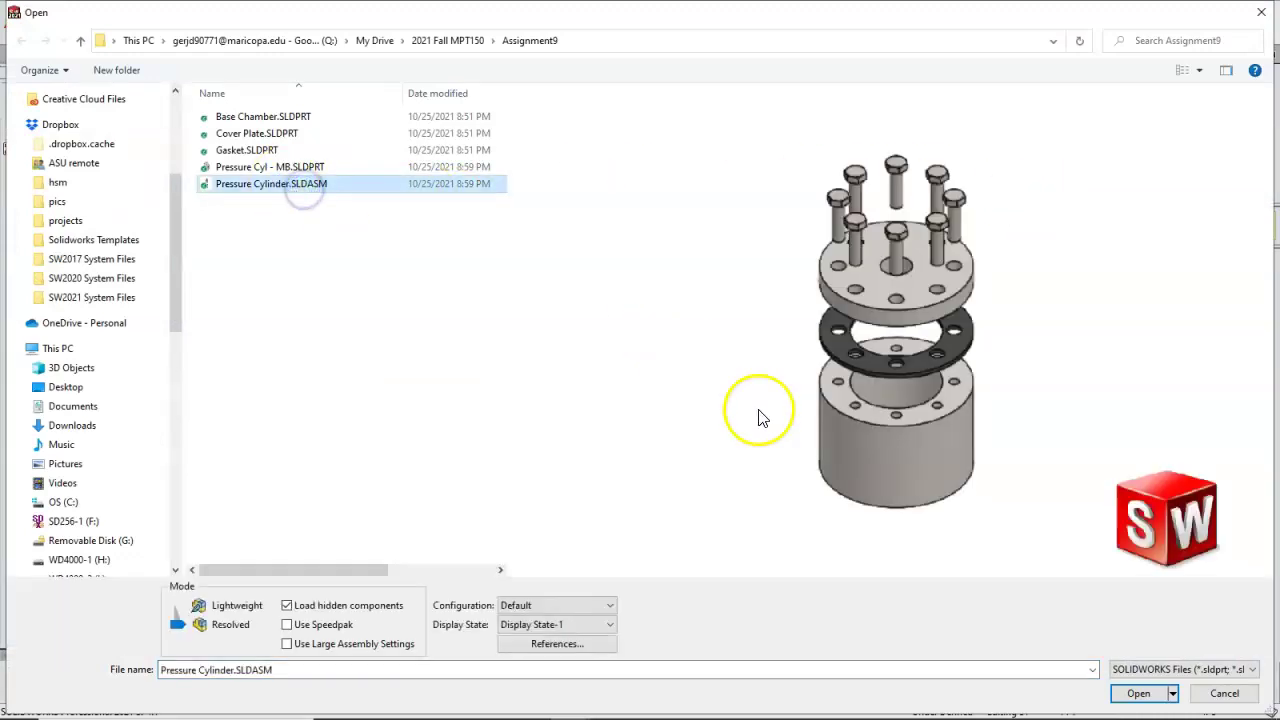
pyautogui.click(1138, 692)
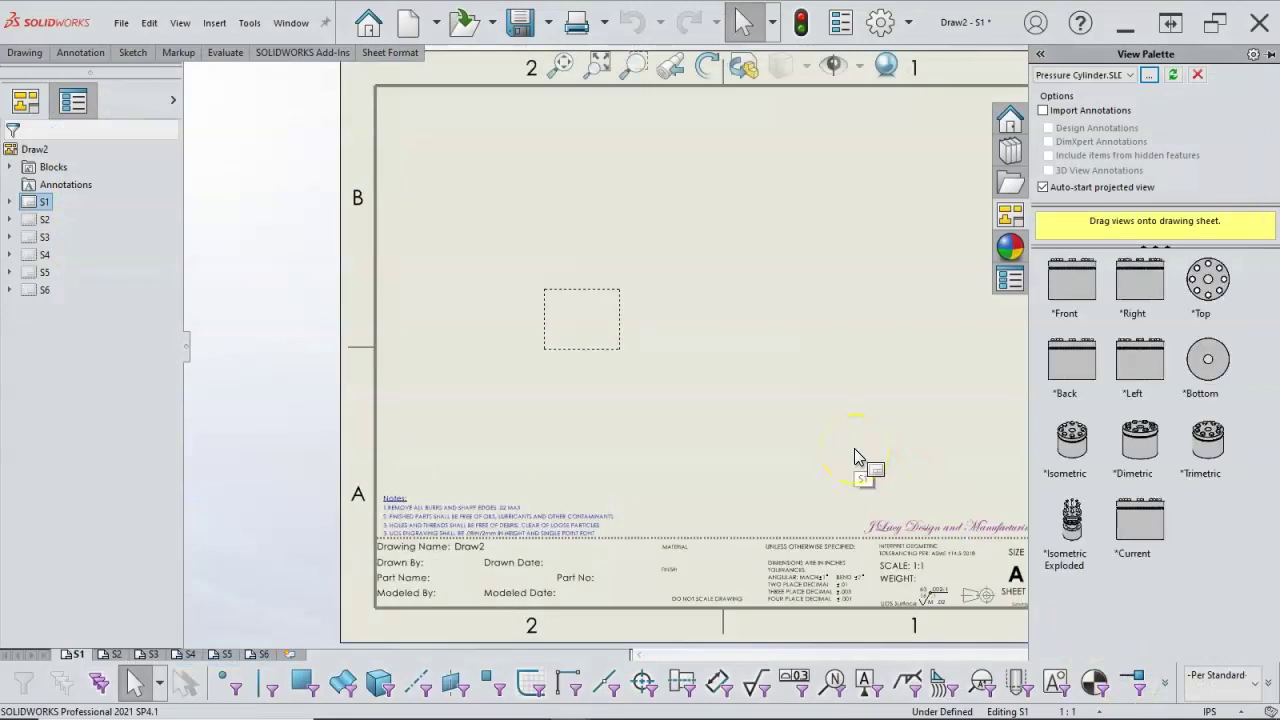
# - Place the Isometric Exploded view on sheet S1, then undo it
pyautogui.click(1066, 528)
pyautogui.moveTo(1033, 520); pyautogui.dragTo(578, 336)
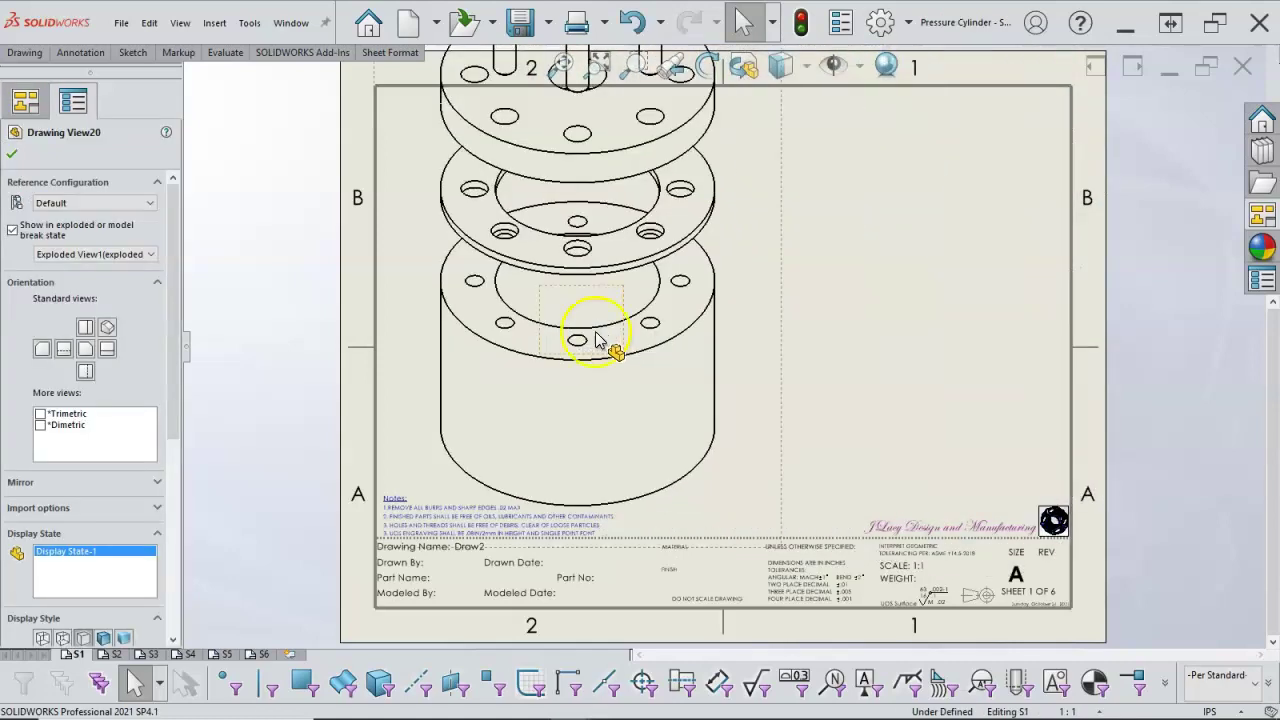
pyautogui.click(12, 153)
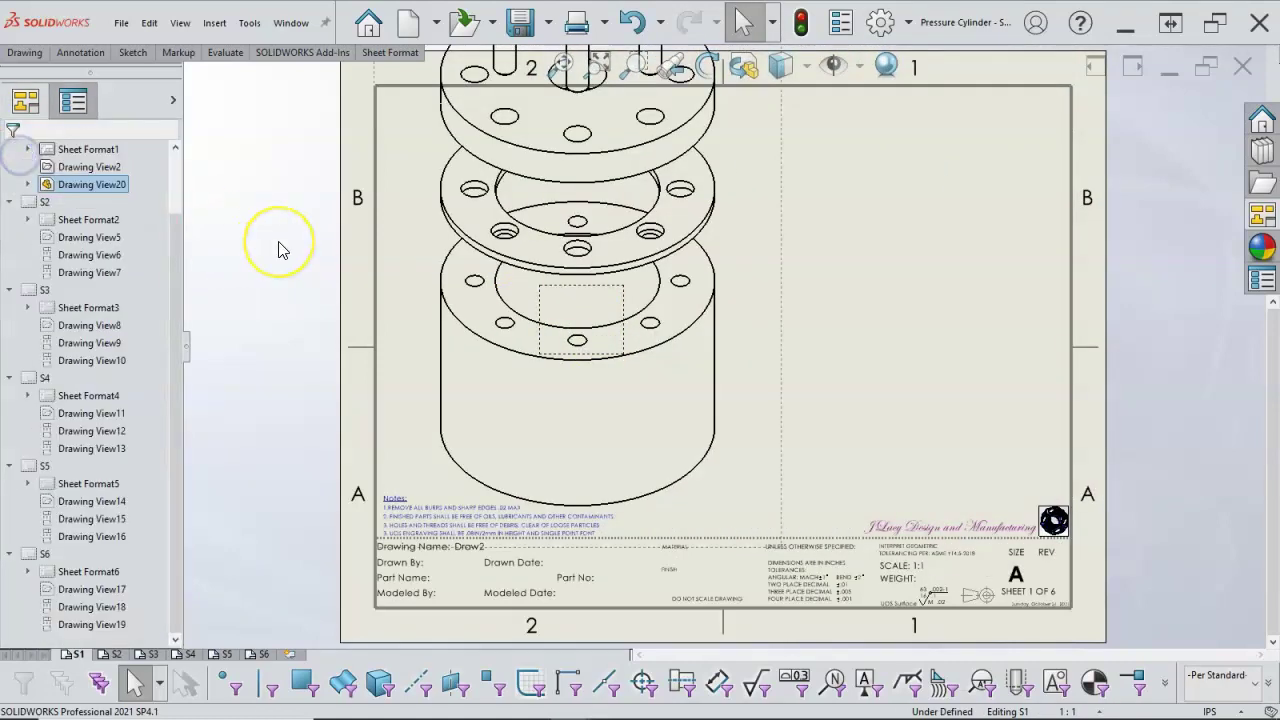
pyautogui.hotkey('ctrl', 'z')
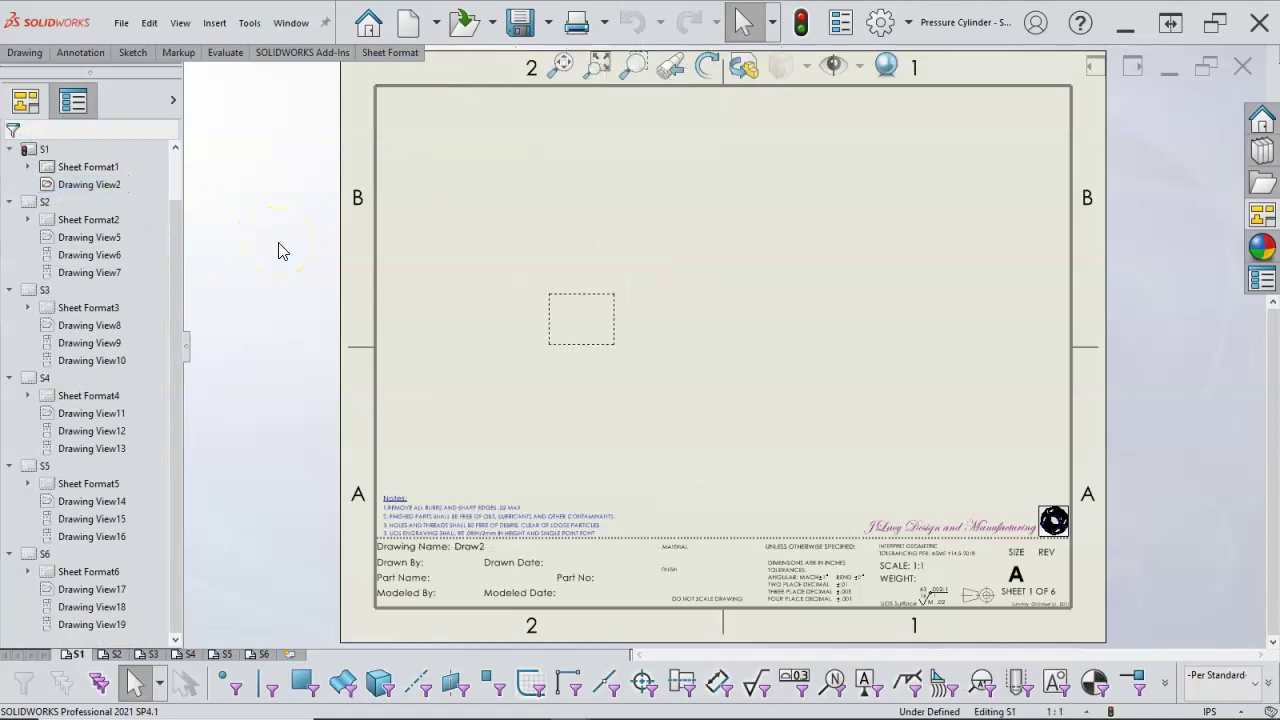
# - Insert the Pressure Cylinder assembly into sheet S1's empty view
pyautogui.rightClick(560, 314)
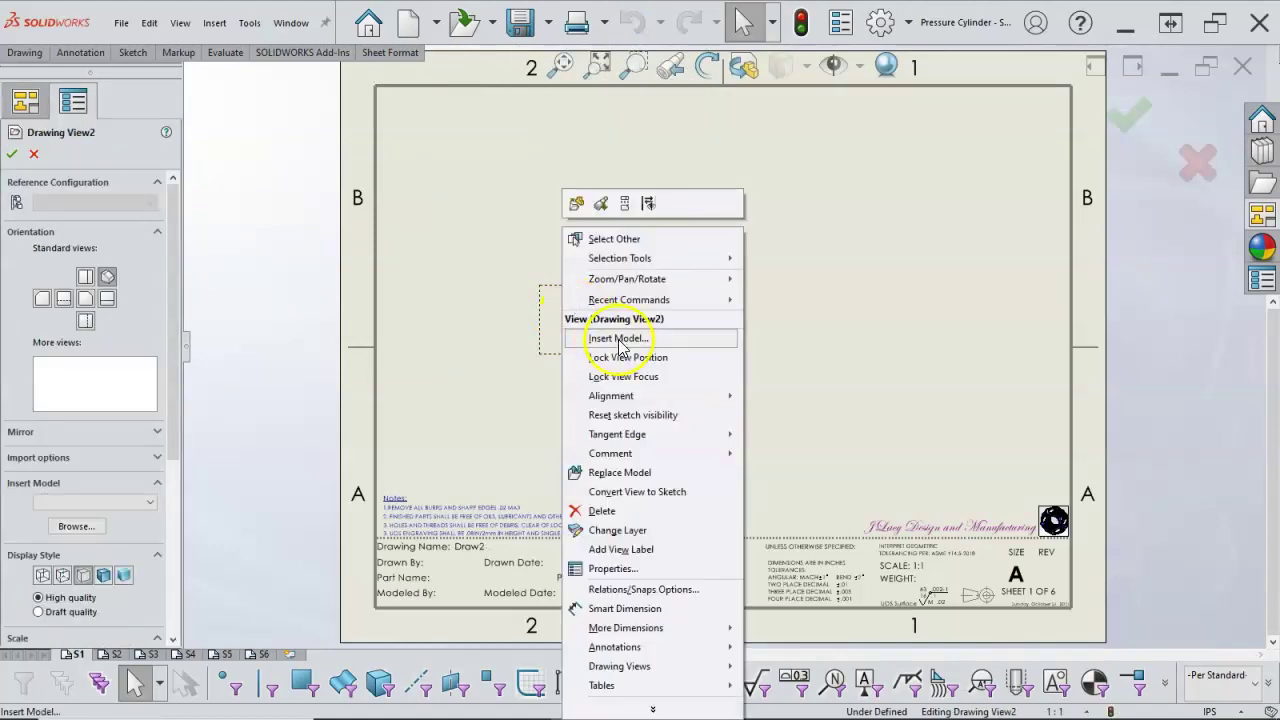
pyautogui.click(620, 340)
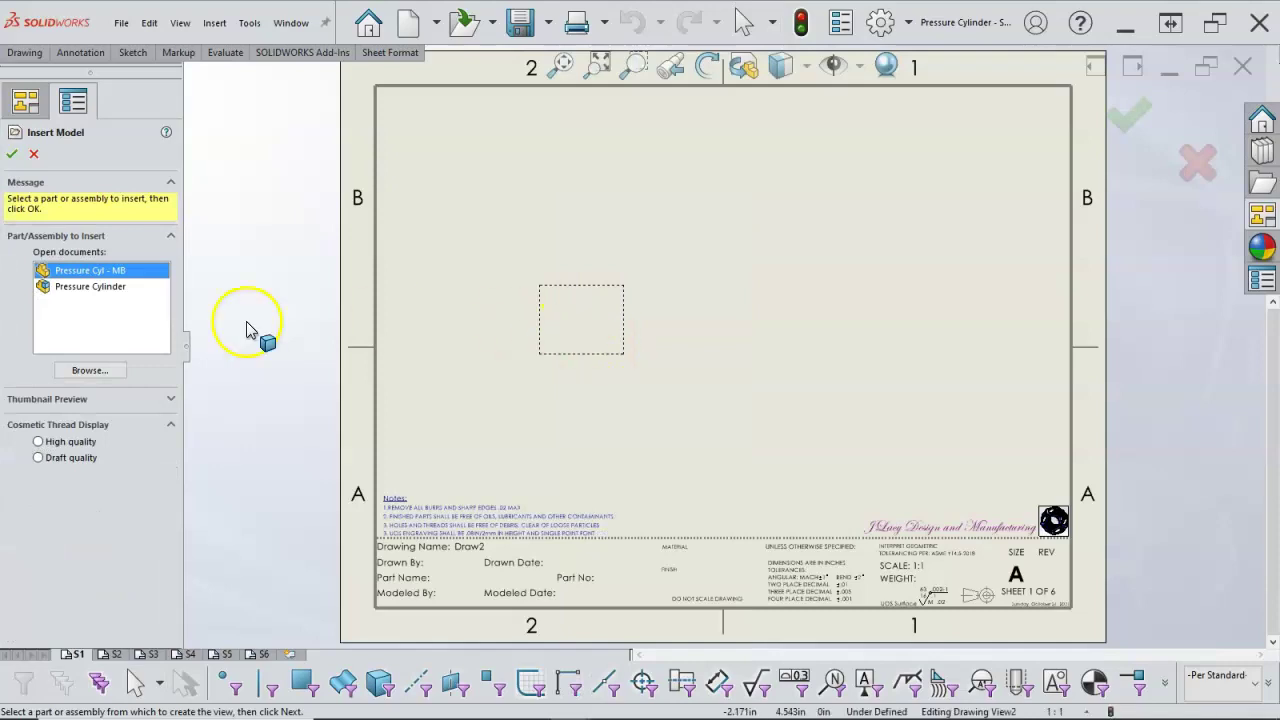
pyautogui.click(114, 288)
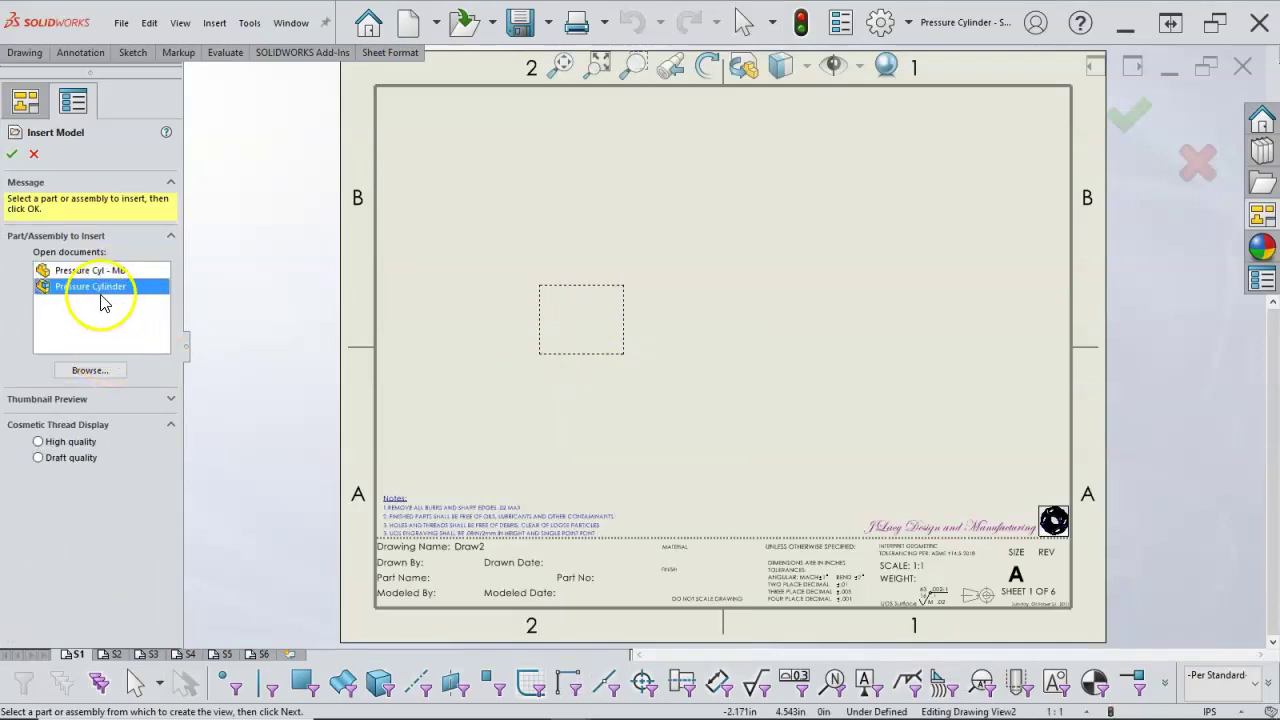
pyautogui.click(15, 156)
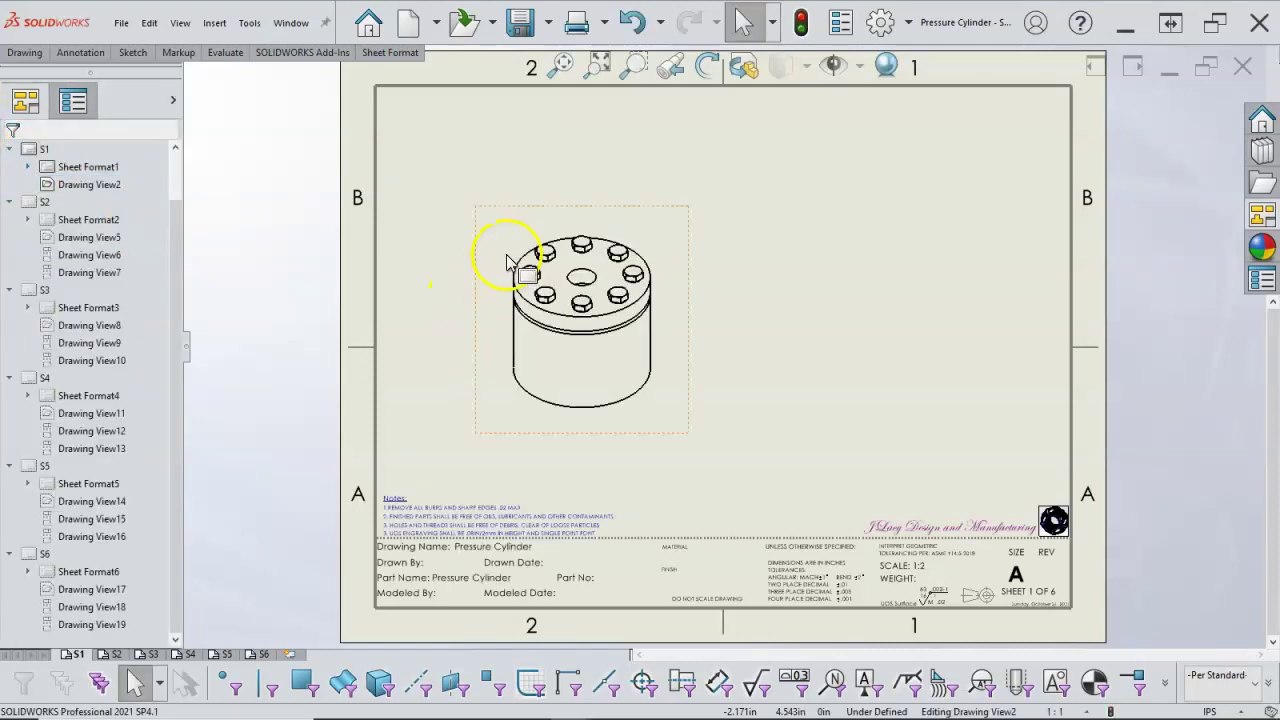
# - Show the view in its exploded state, move it lower, and go to sheet S2
pyautogui.click(471, 242)
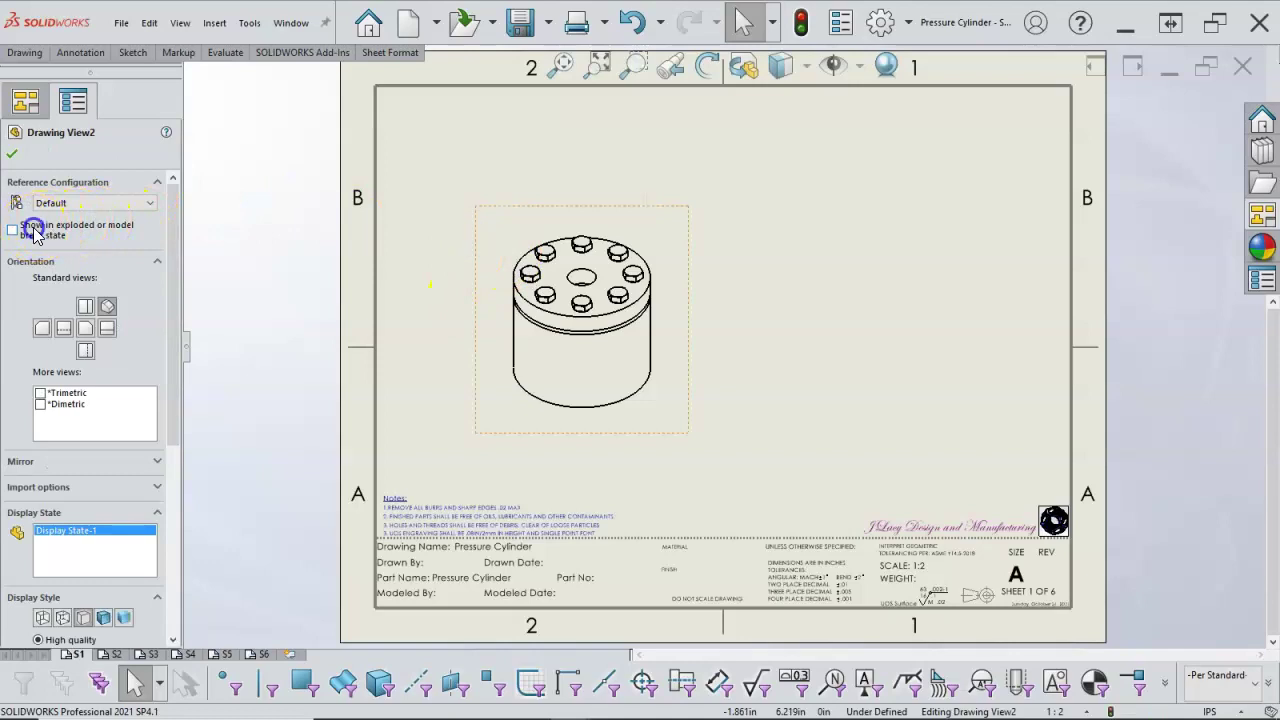
pyautogui.click(33, 229)
pyautogui.click(15, 156)
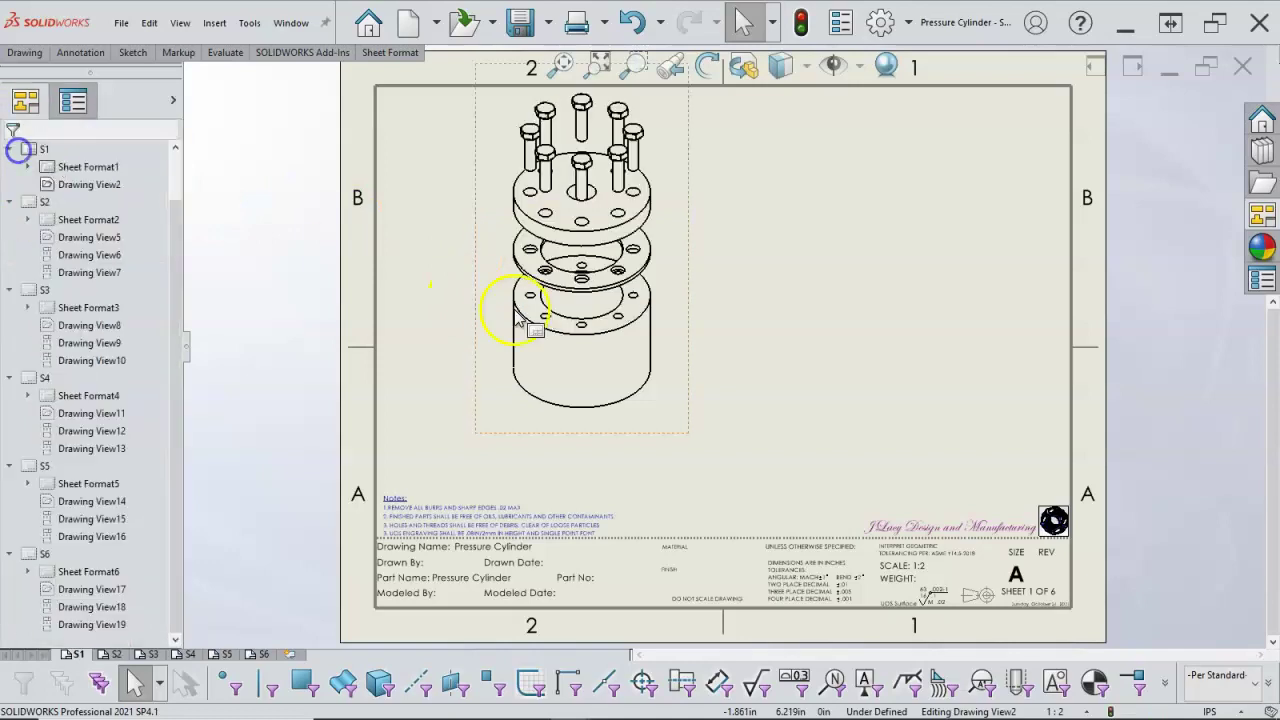
pyautogui.moveTo(686, 346)
pyautogui.mouseDown()
pyautogui.moveTo(694, 380)
pyautogui.moveTo(674, 414)
pyautogui.mouseUp()
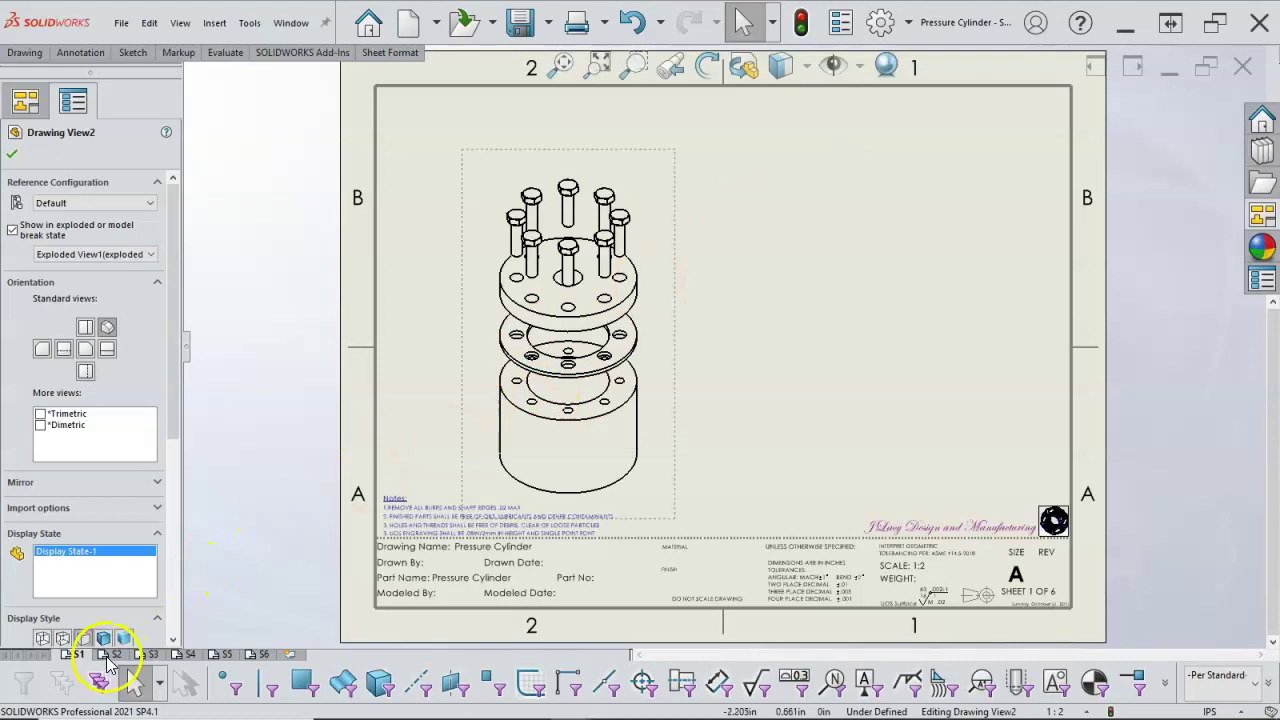
pyautogui.moveTo(107, 656)
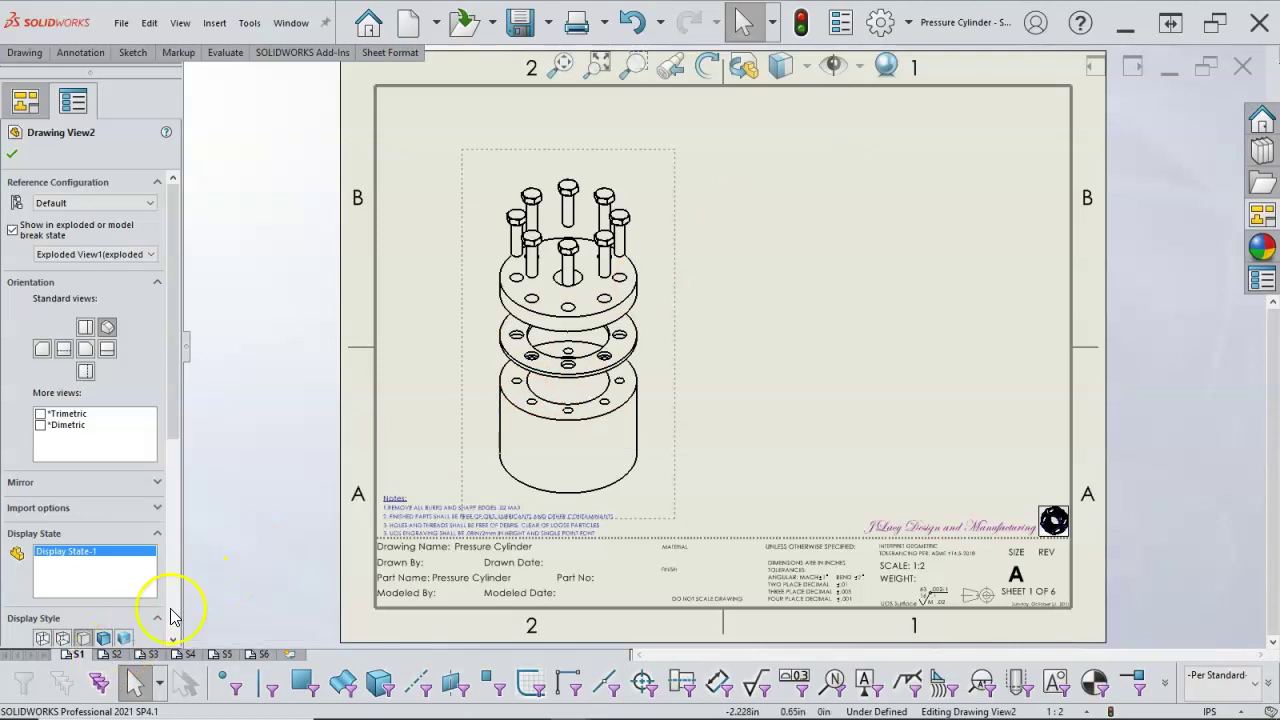
pyautogui.click(112, 654)
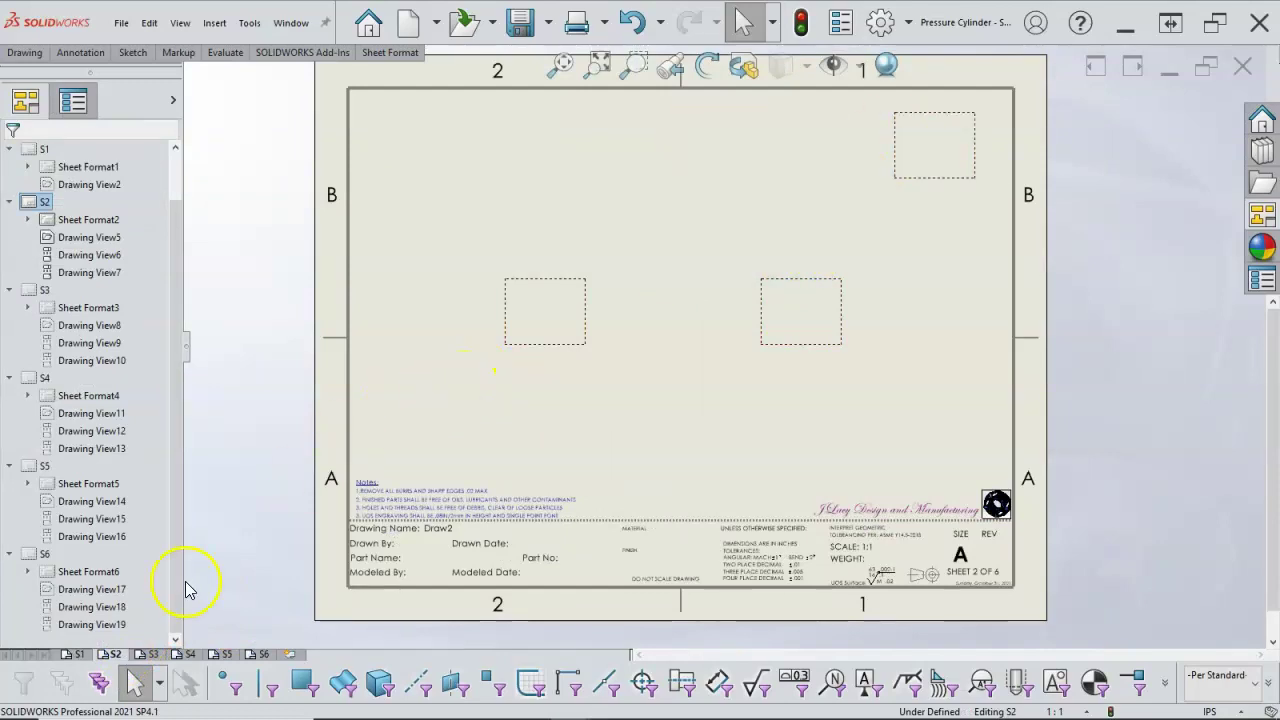
# - Check sheets S3, S4 and S1, then return to sheet S2
pyautogui.click(152, 655)
pyautogui.click(182, 655)
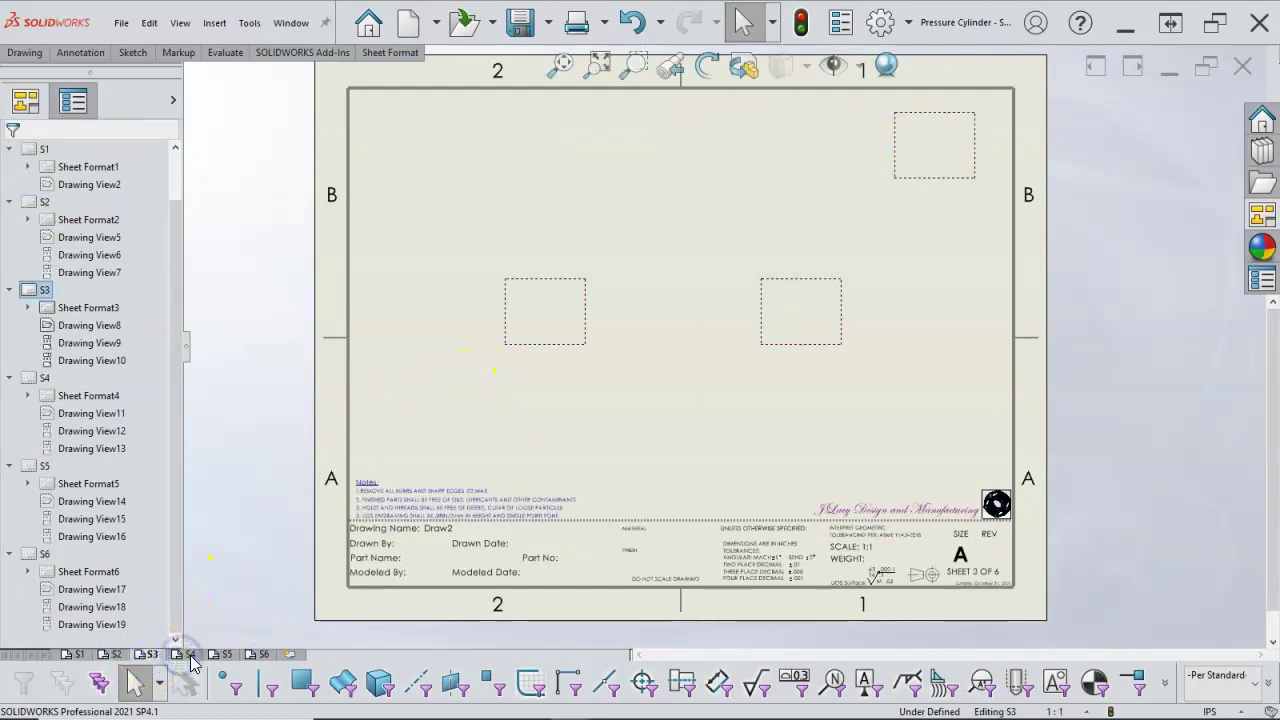
pyautogui.click(78, 654)
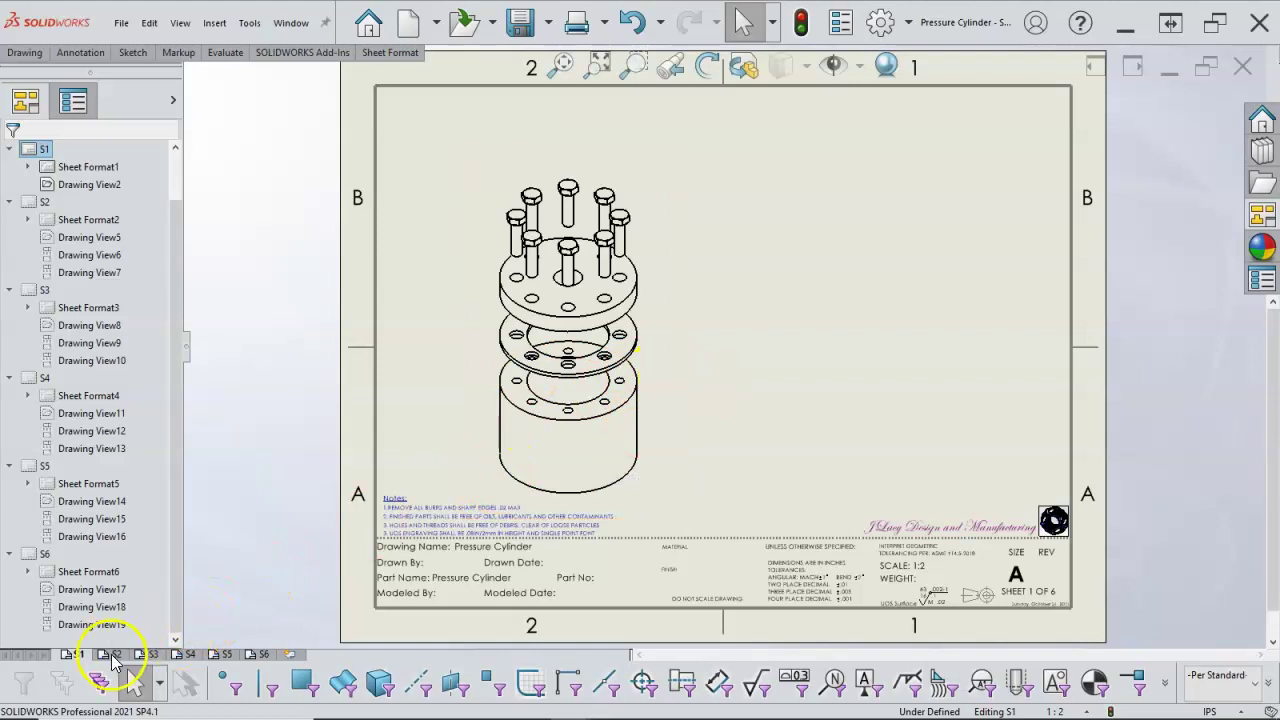
pyautogui.moveTo(112, 655)
pyautogui.moveTo(112, 658)
pyautogui.mouseDown()
pyautogui.moveTo(505, 512)
pyautogui.moveTo(588, 438)
pyautogui.mouseUp()
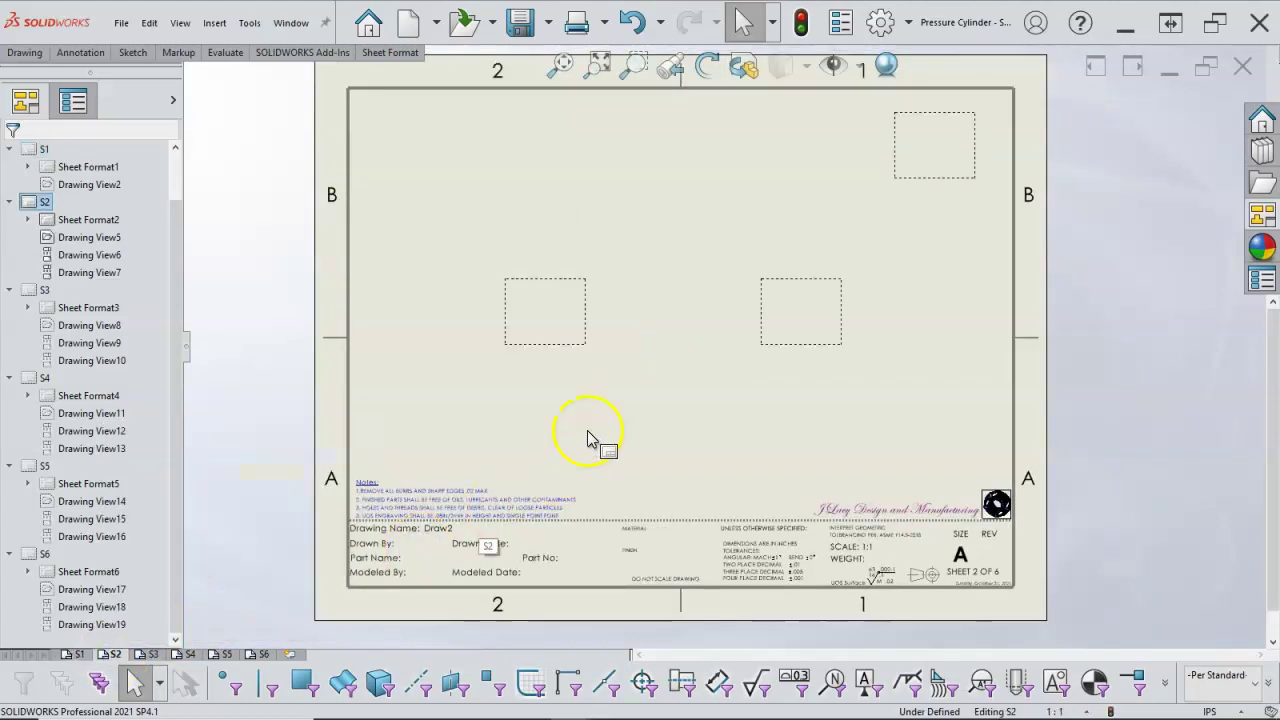
# - Start Insert Model on S2's empty left view and browse for the part file
pyautogui.moveTo(560, 315); pyautogui.dragTo(560, 315)
pyautogui.rightClick(561, 316)
pyautogui.click(612, 338)
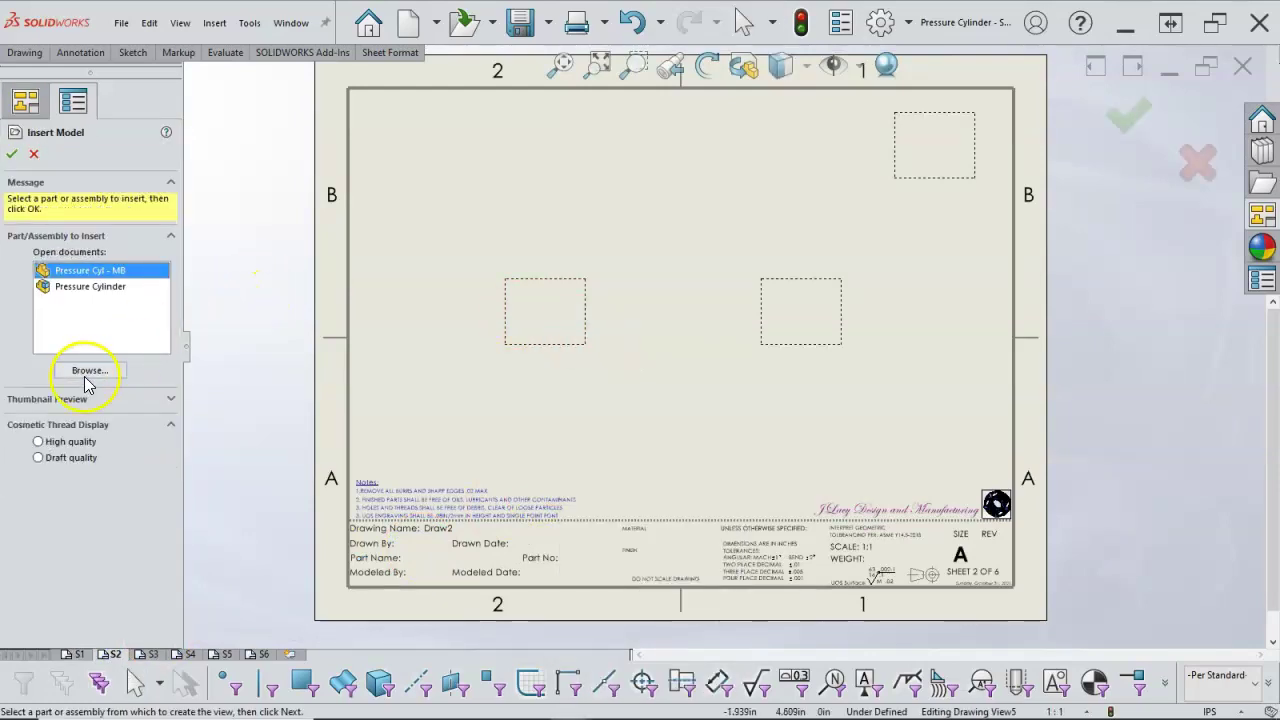
pyautogui.click(86, 372)
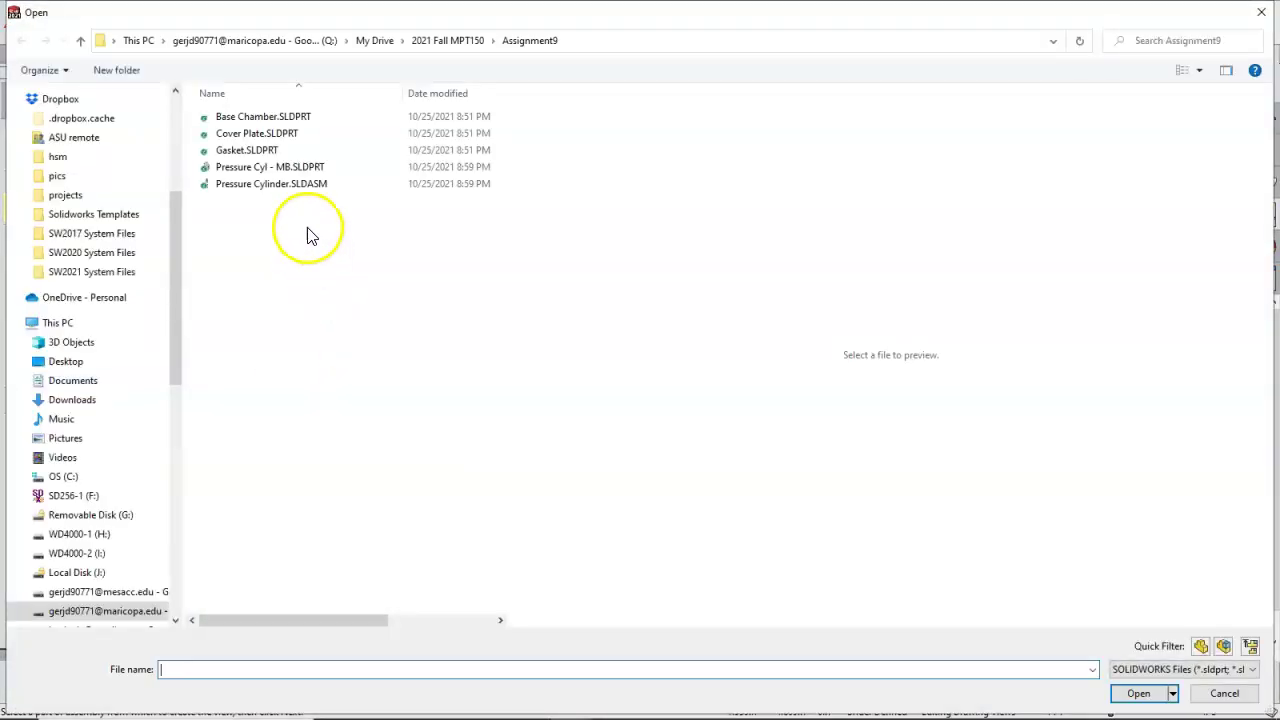
# - Load Base Chamber into sheet S2 and turn its main view to Front
pyautogui.click(279, 118)
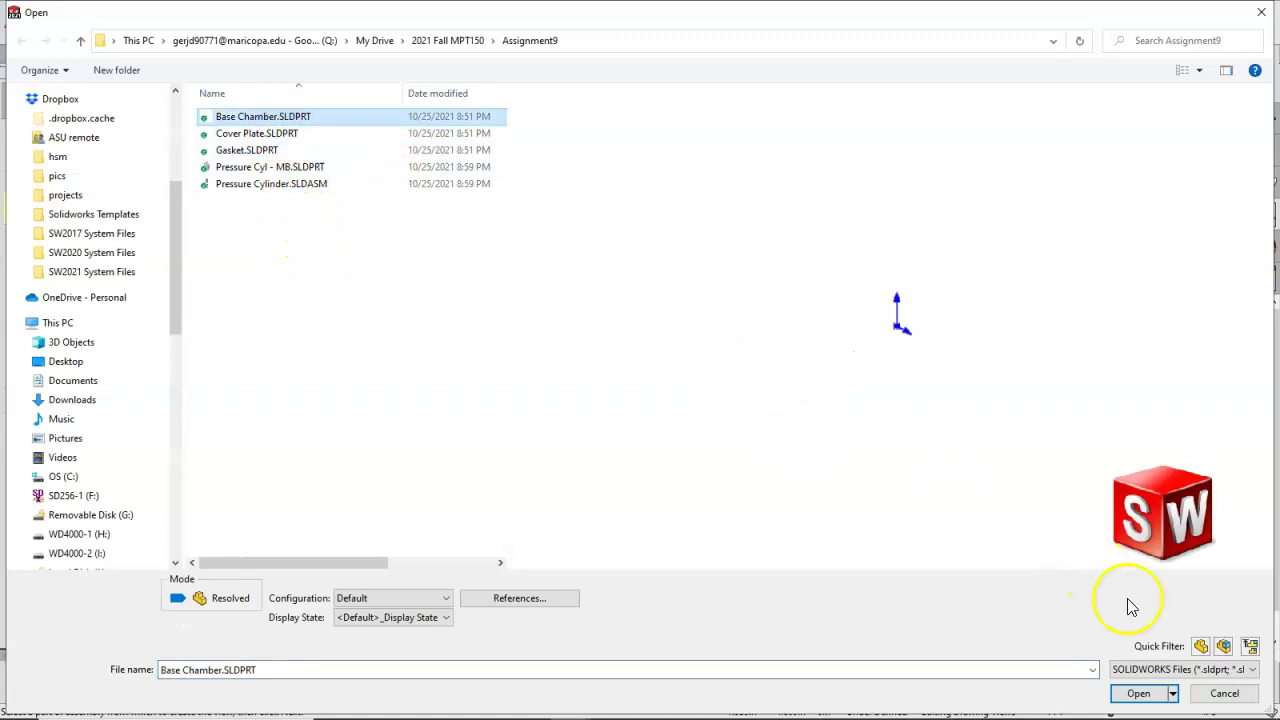
pyautogui.click(1137, 693)
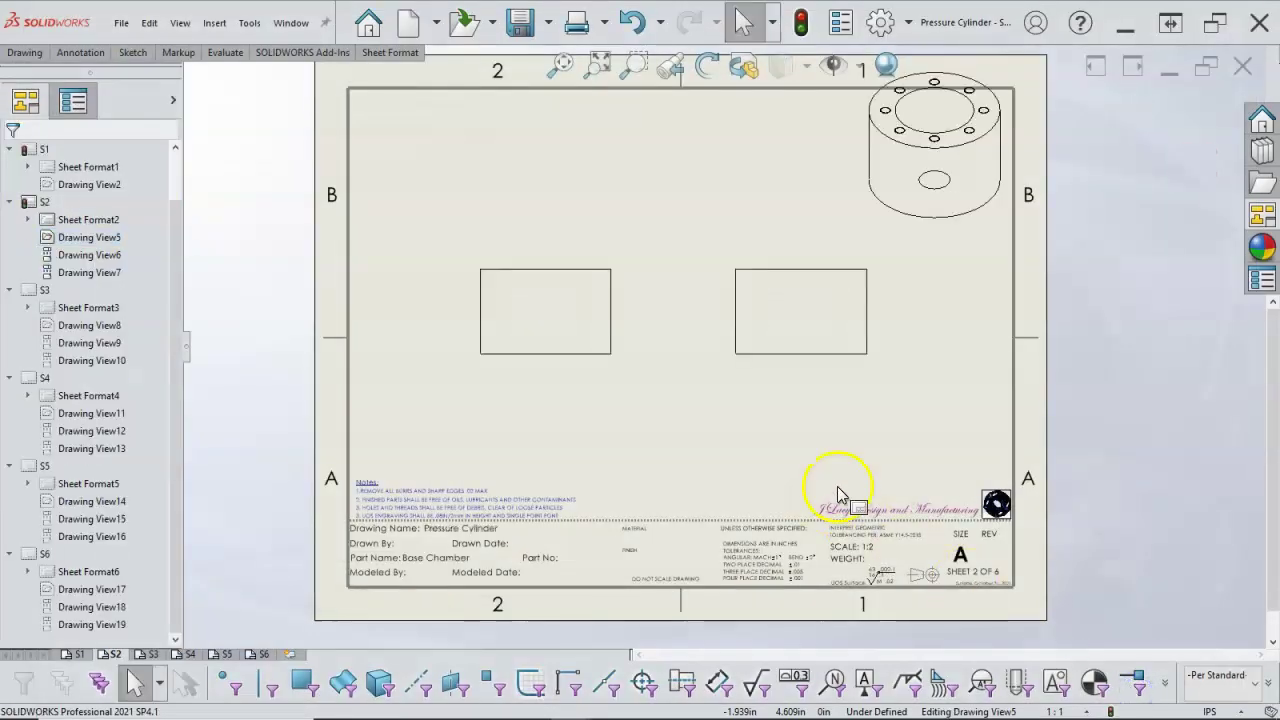
pyautogui.click(546, 360)
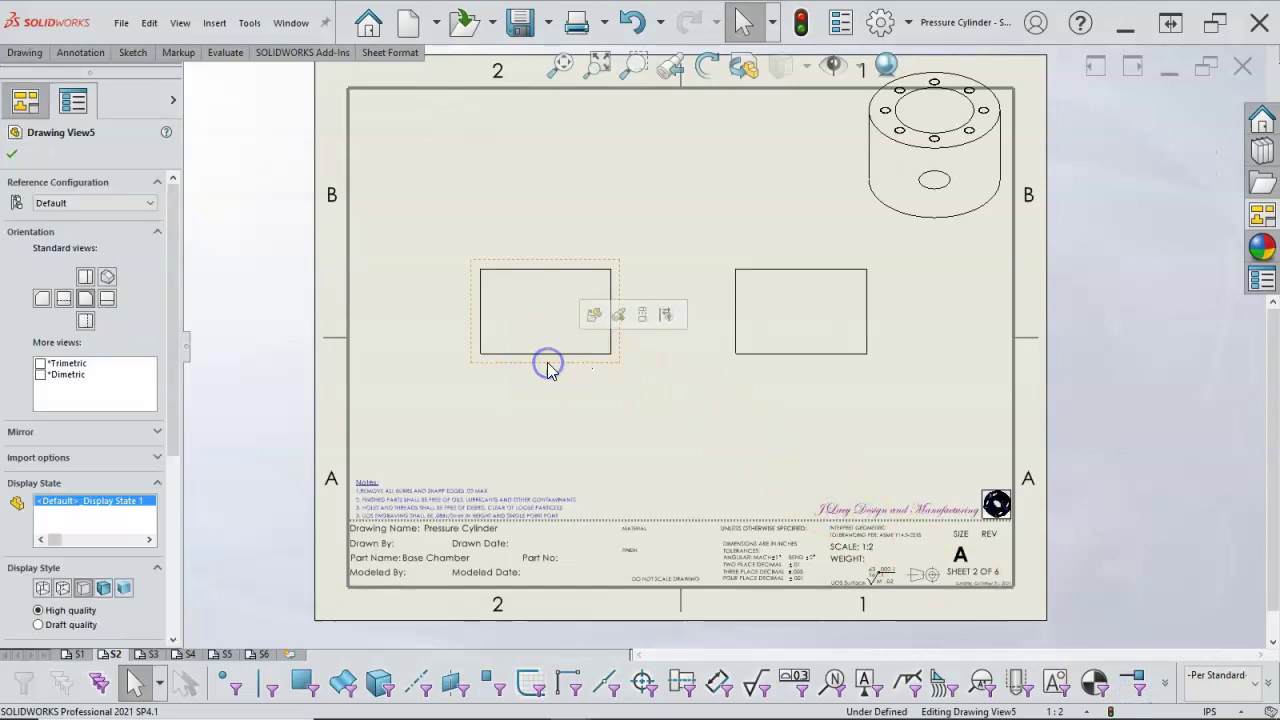
pyautogui.click(85, 279)
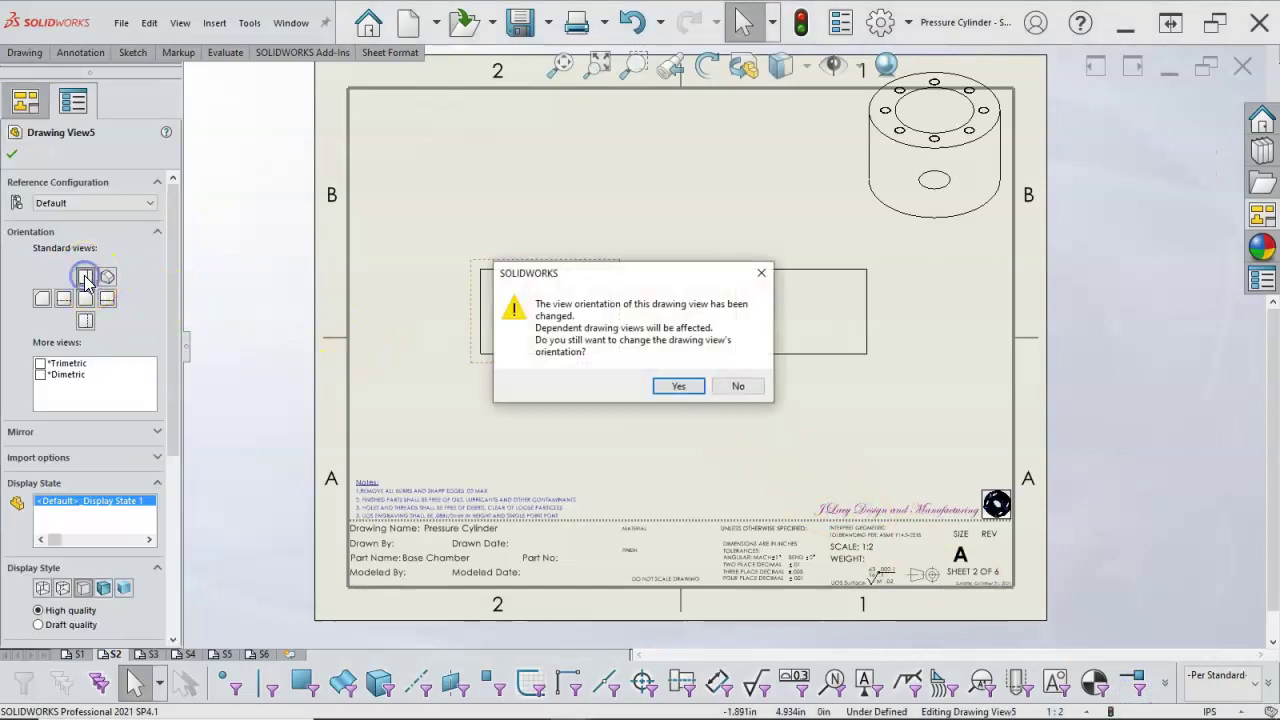
pyautogui.click(670, 386)
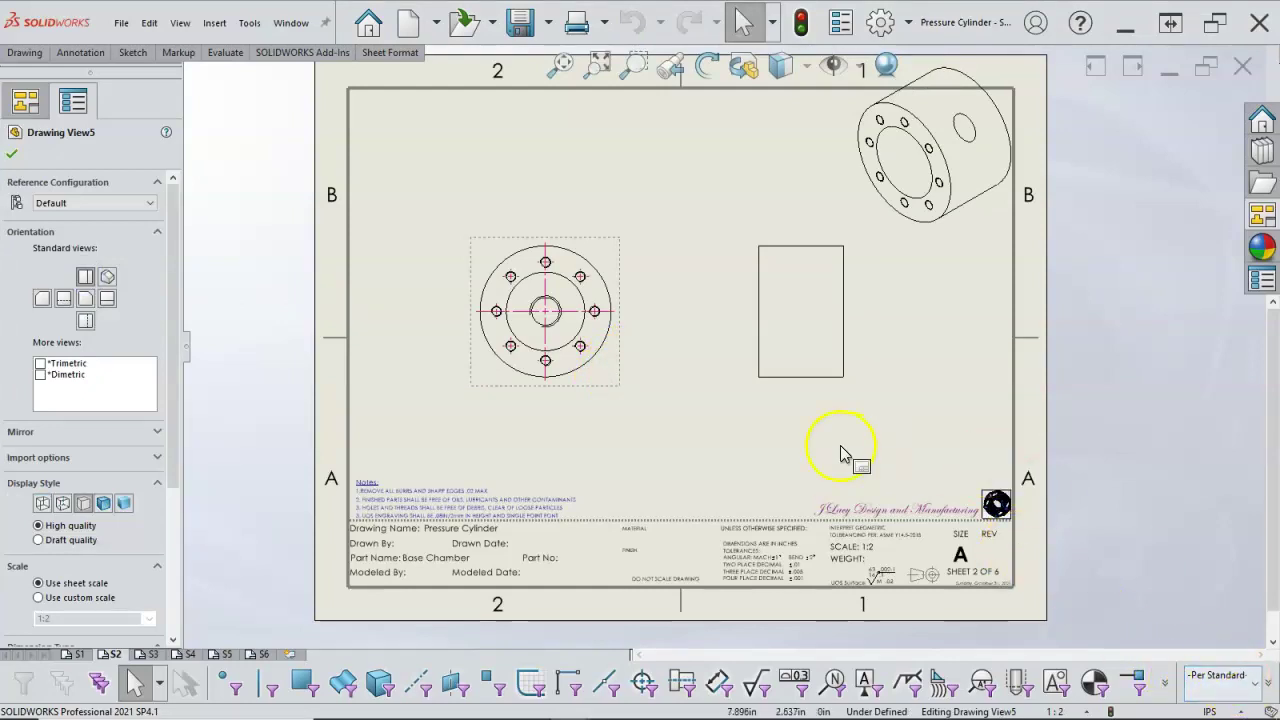
# - Set the front view to Hidden Lines Visible and move it down and left
pyautogui.click(753, 390)
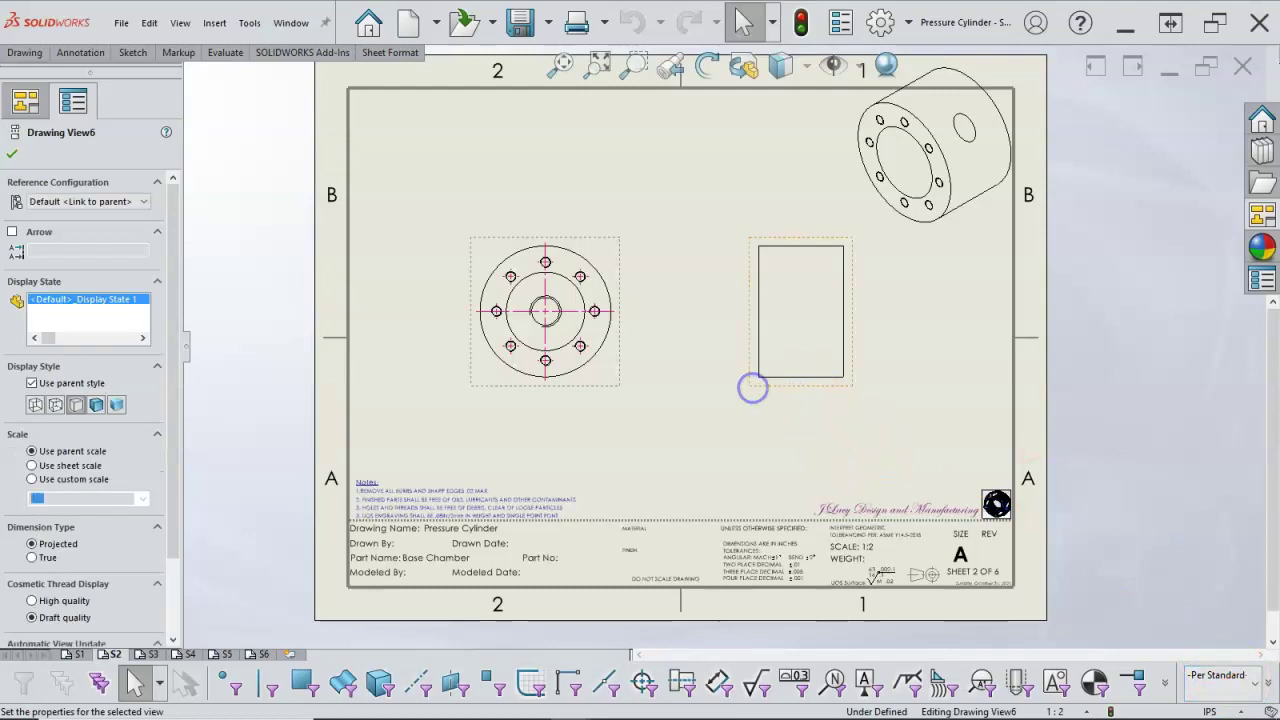
pyautogui.click(606, 380)
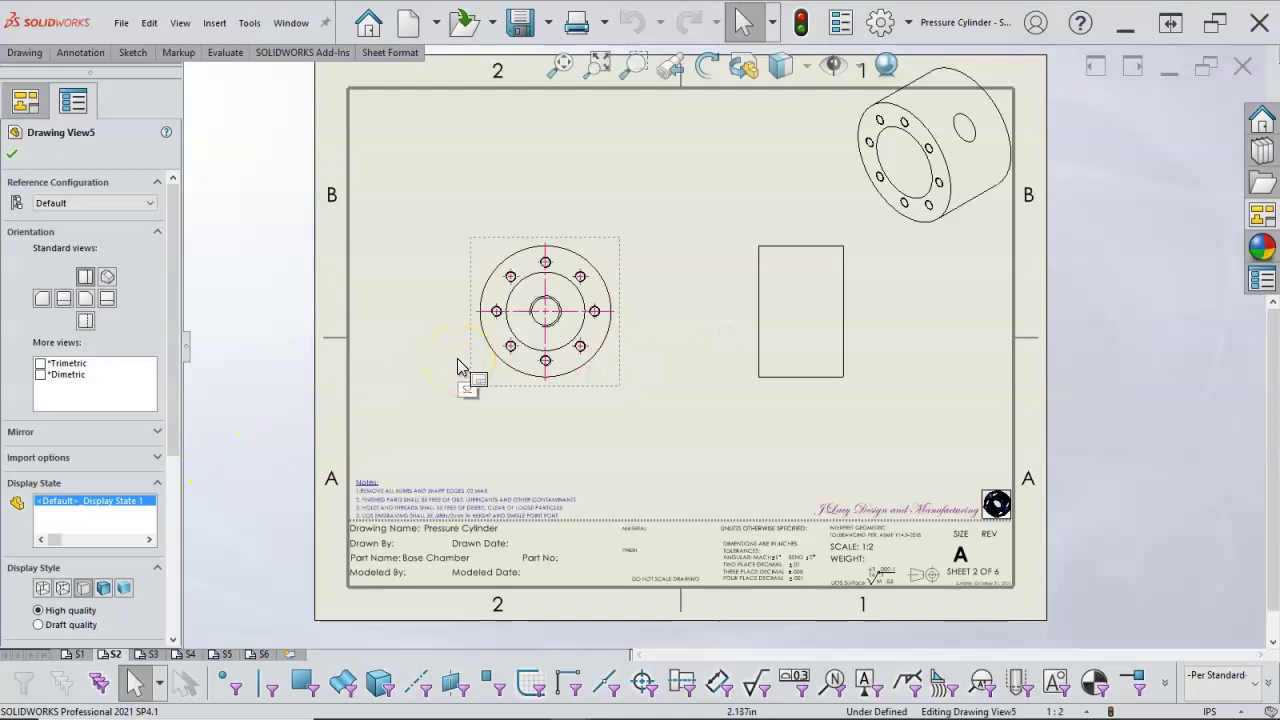
pyautogui.moveTo(174, 380); pyautogui.dragTo(197, 549)
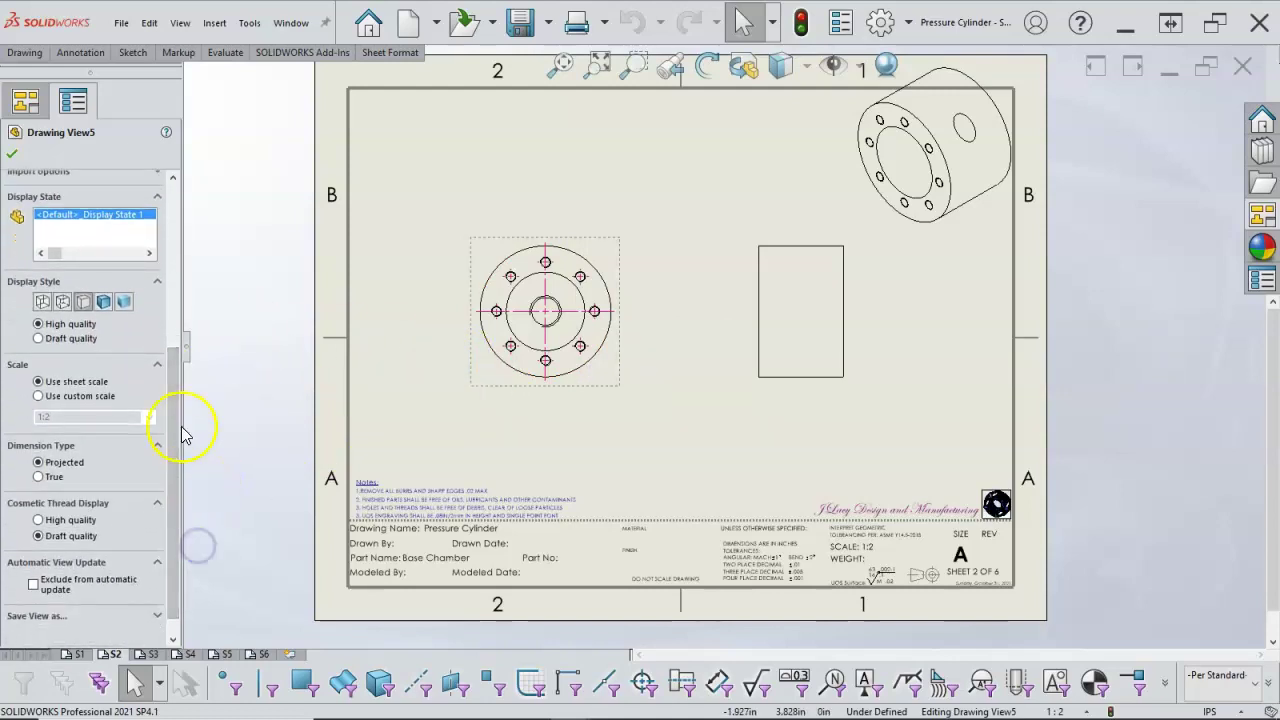
pyautogui.click(62, 303)
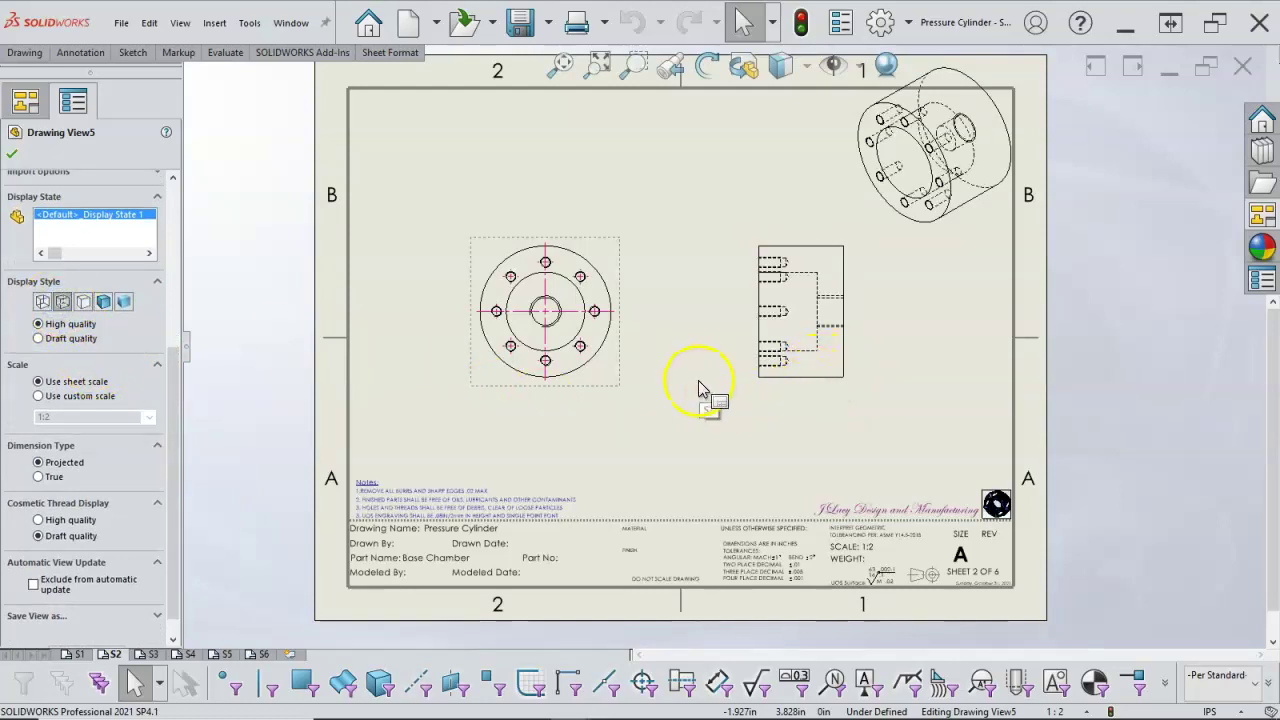
pyautogui.moveTo(608, 388); pyautogui.dragTo(592, 406)
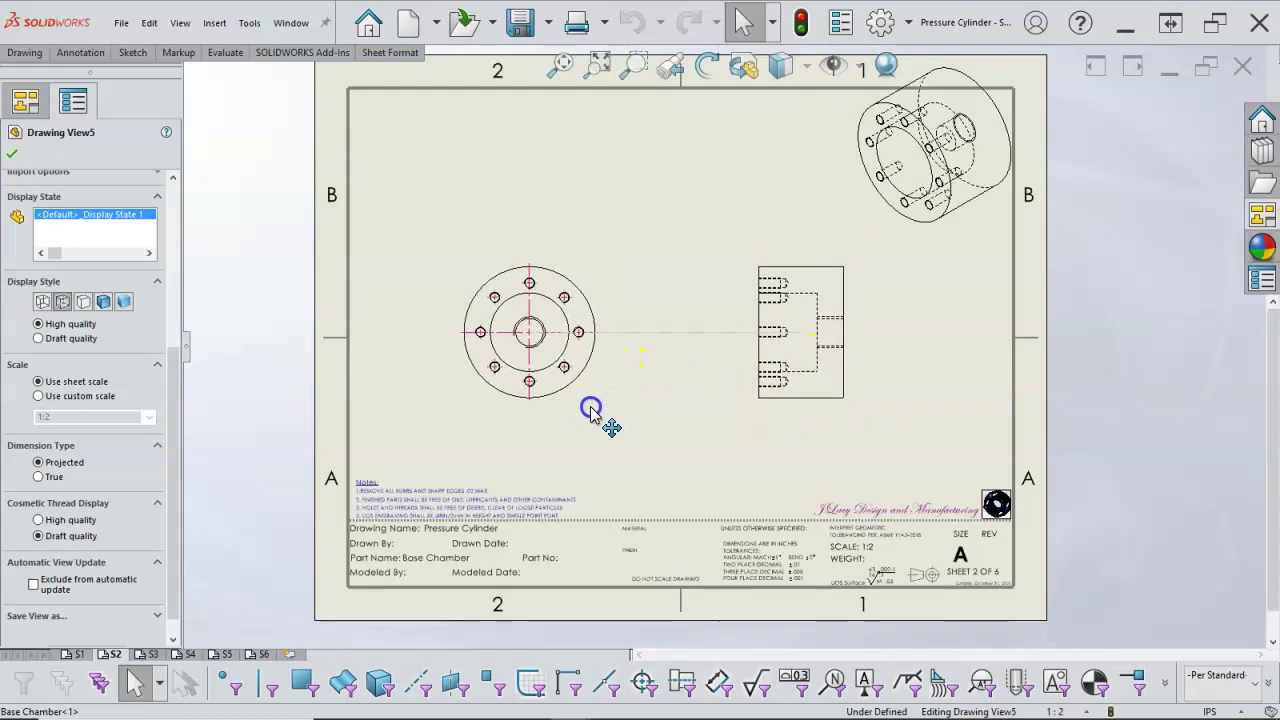
# - Delete the Base Chamber side view
pyautogui.click(786, 406)
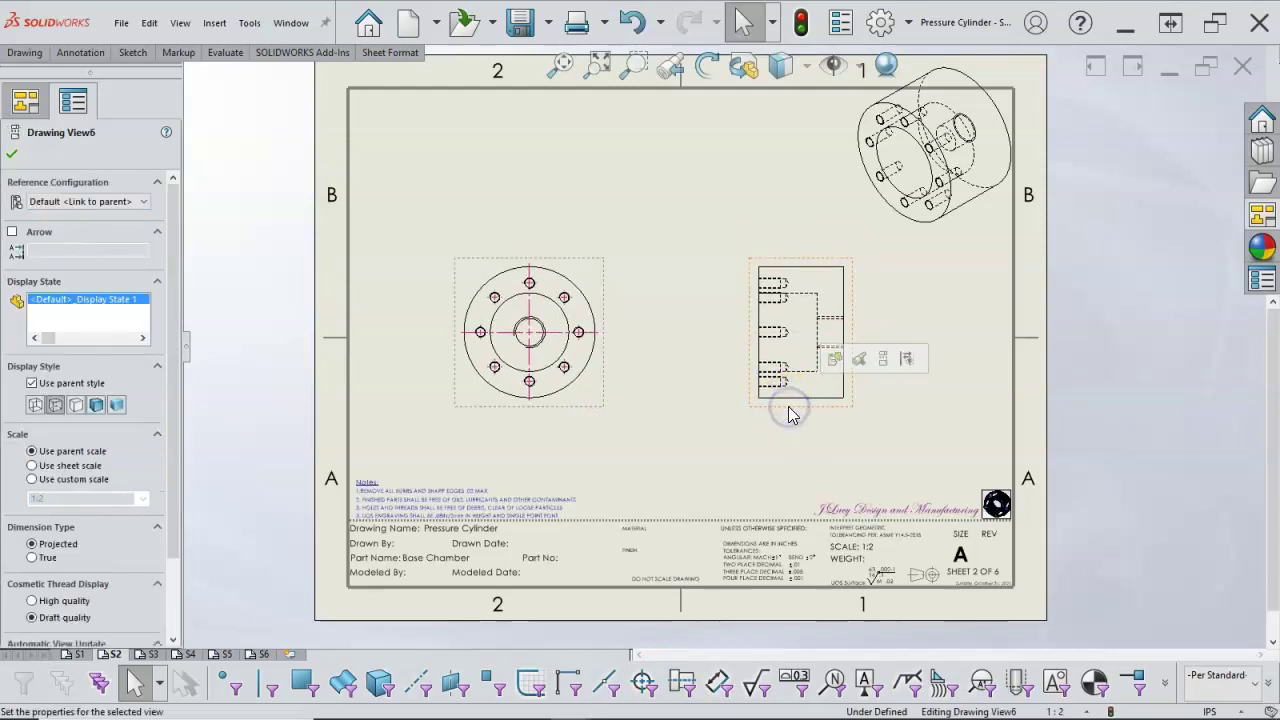
pyautogui.press('Delete')
pyautogui.click(852, 356)
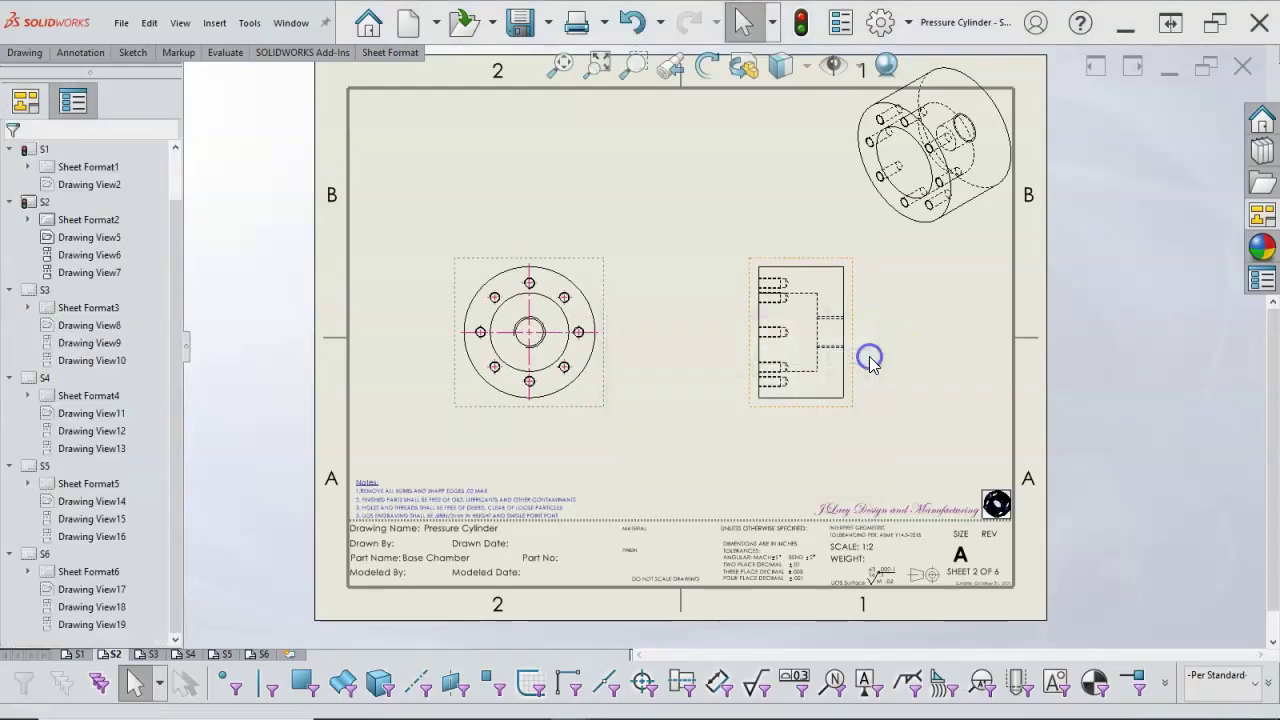
# - Cut Section A-A vertically through the flange view's centre and place it to the right
pyautogui.click(79, 52)
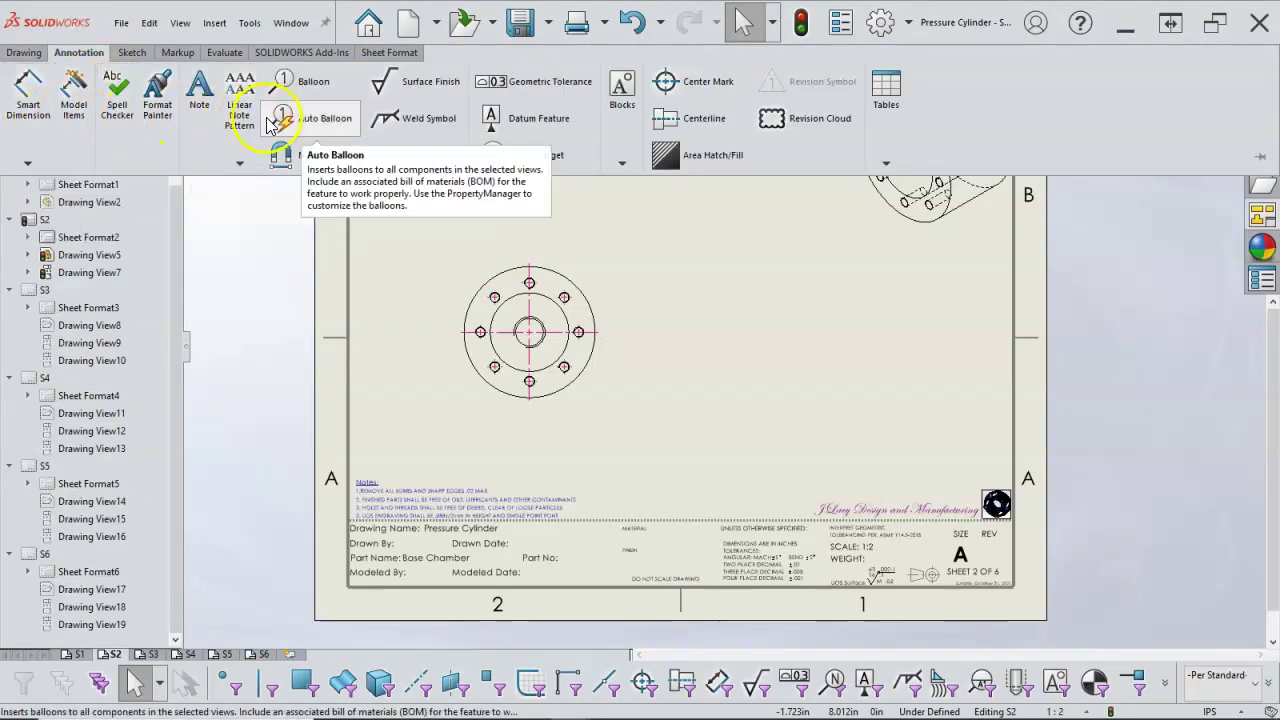
pyautogui.click(24, 52)
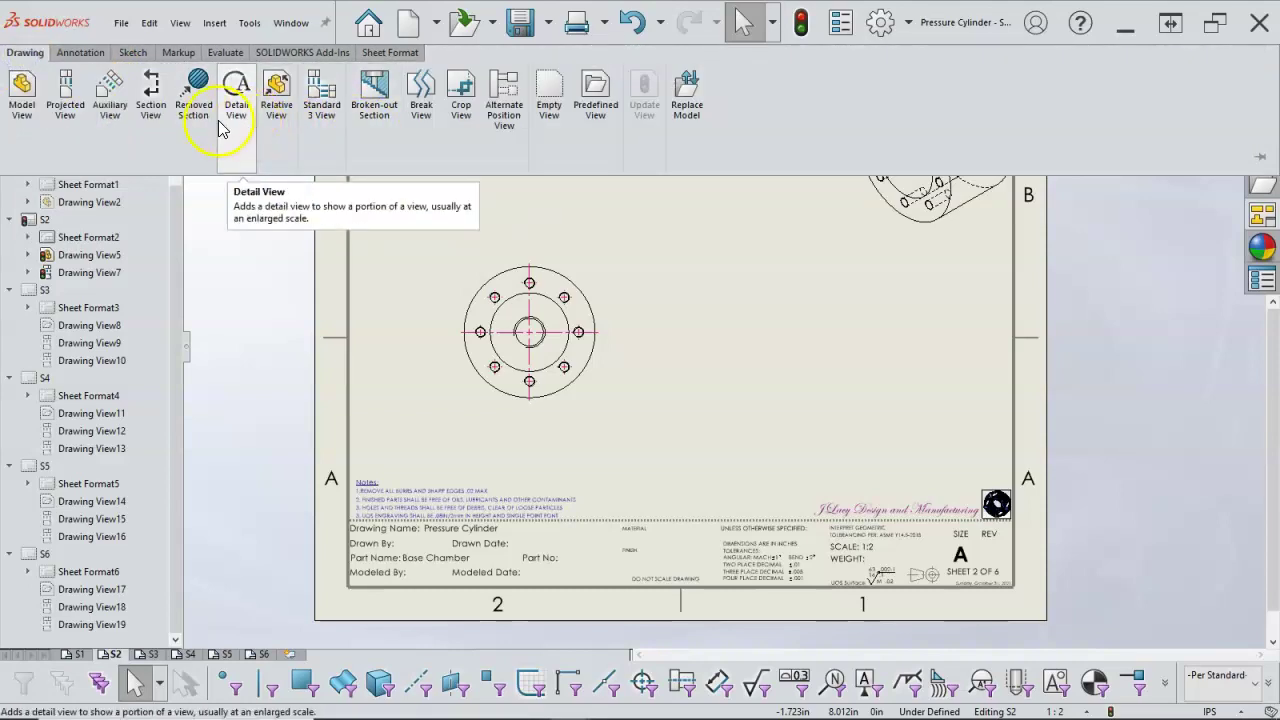
pyautogui.click(150, 100)
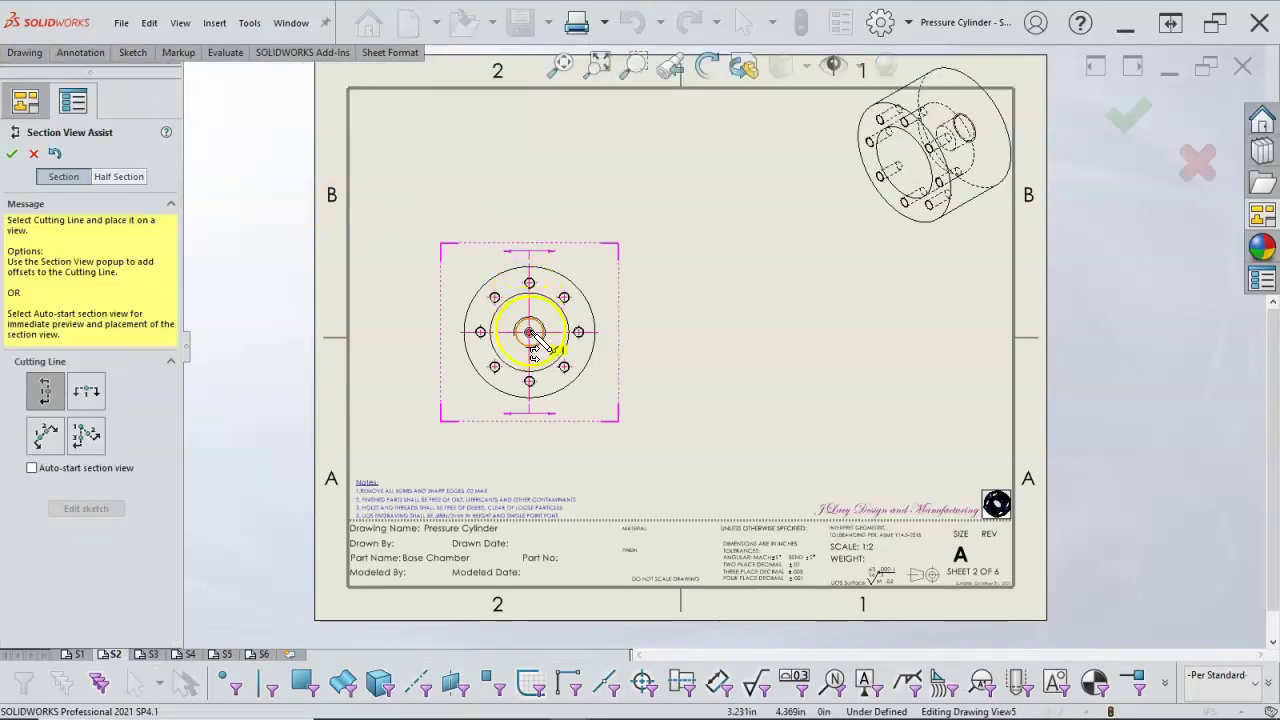
pyautogui.click(533, 340)
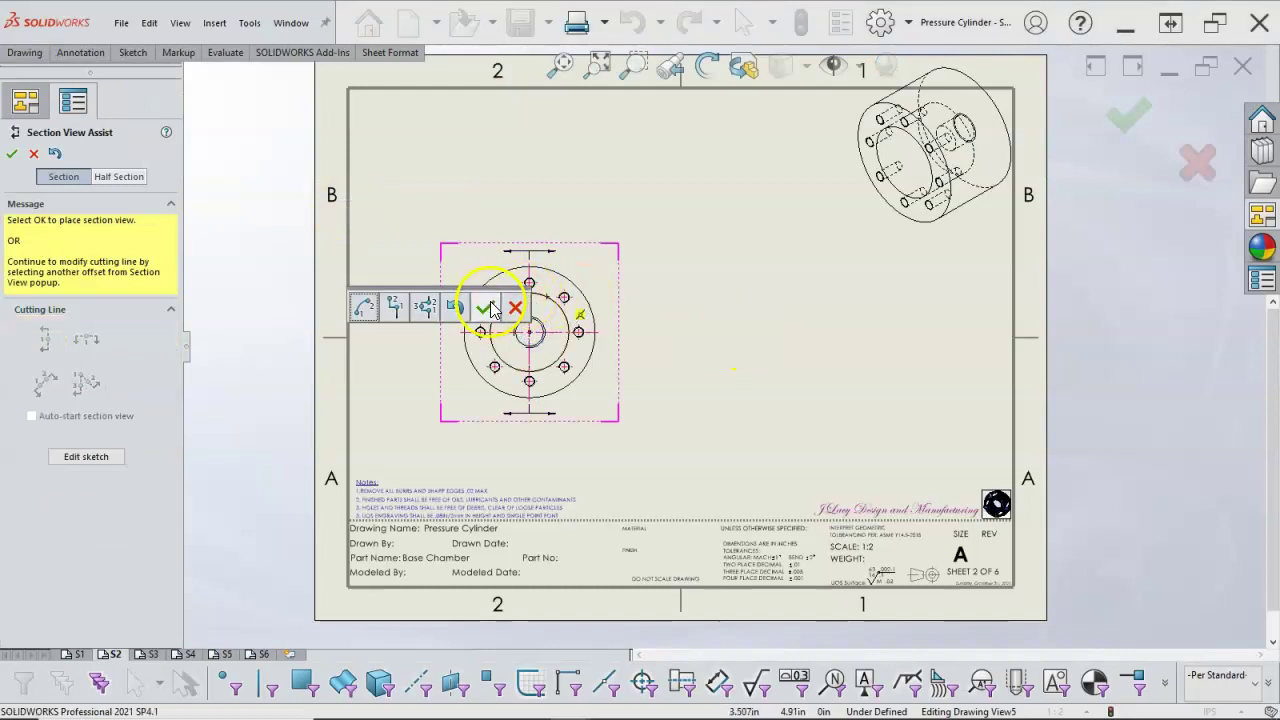
pyautogui.click(487, 309)
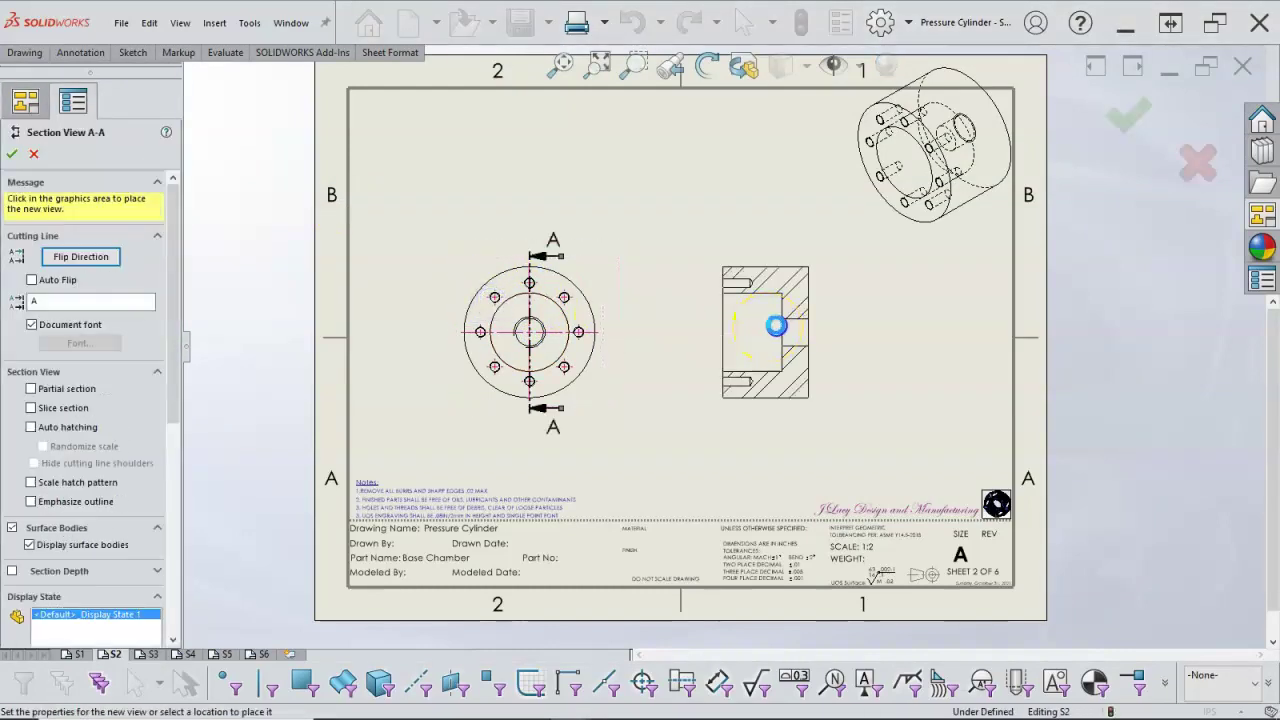
pyautogui.click(776, 326)
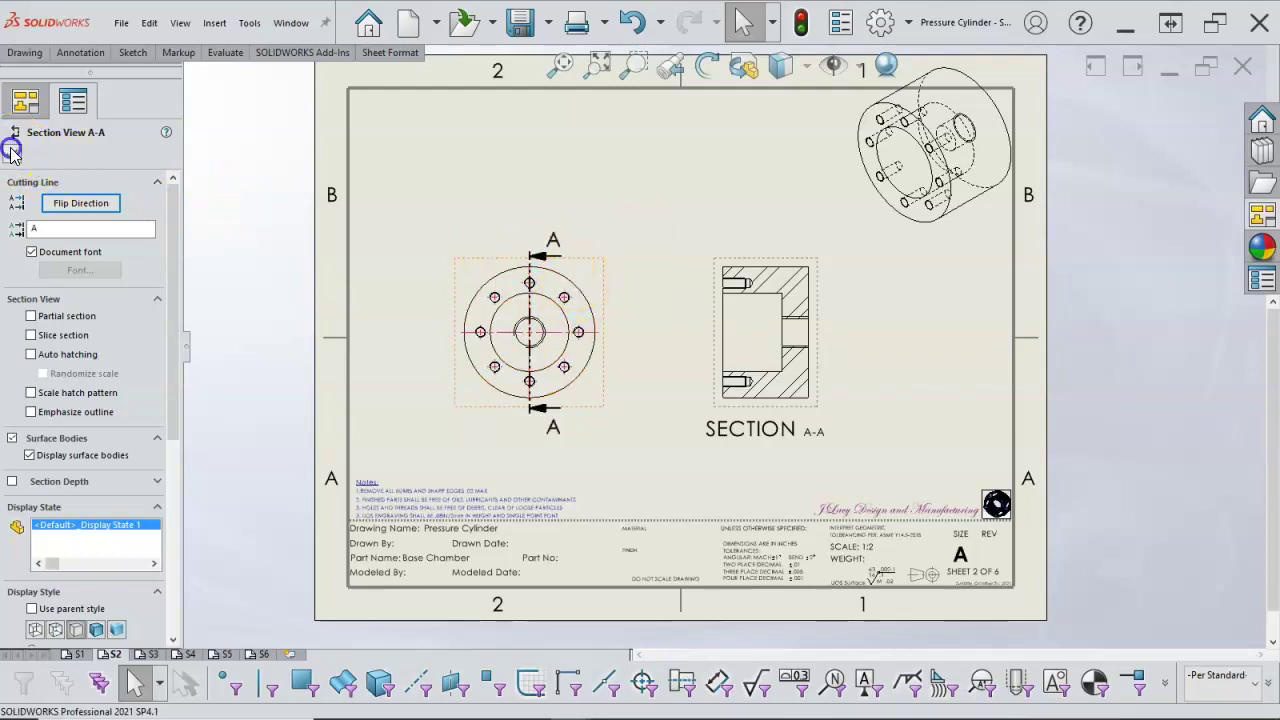
pyautogui.click(340, 358)
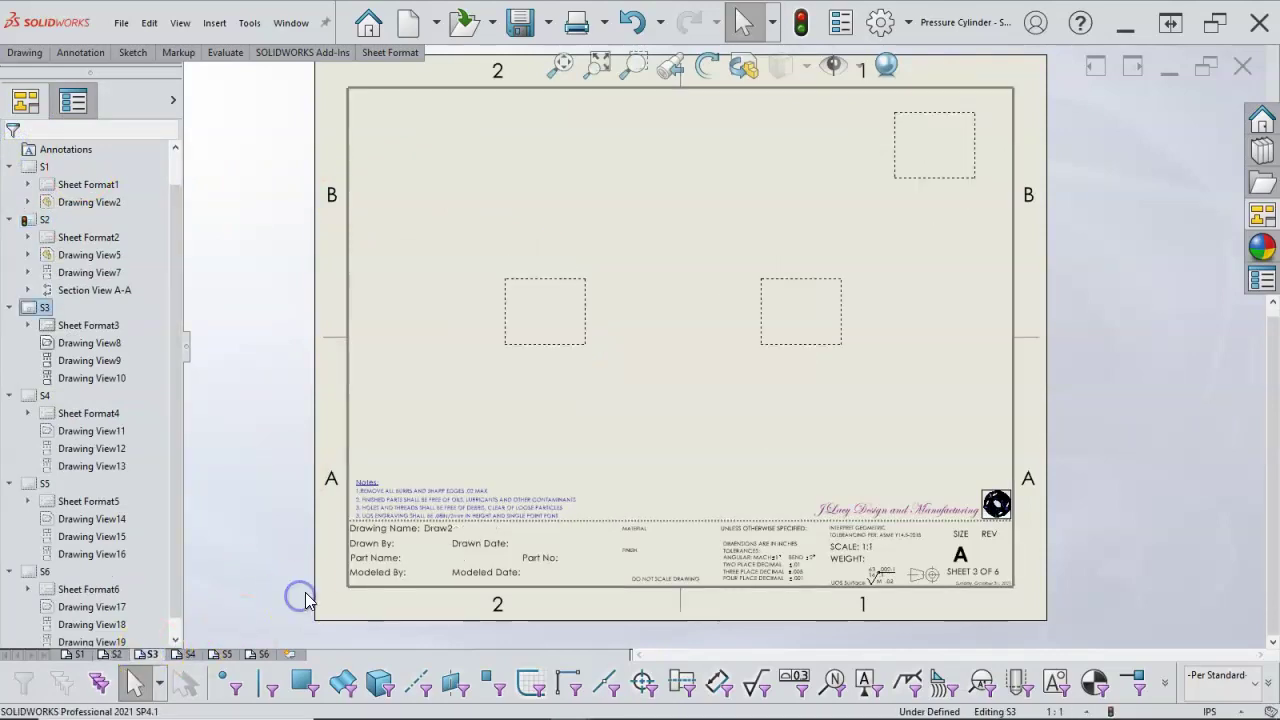
# - Insert the Gasket part into sheet S3's empty views
pyautogui.click(545, 316)
pyautogui.rightClick(546, 318)
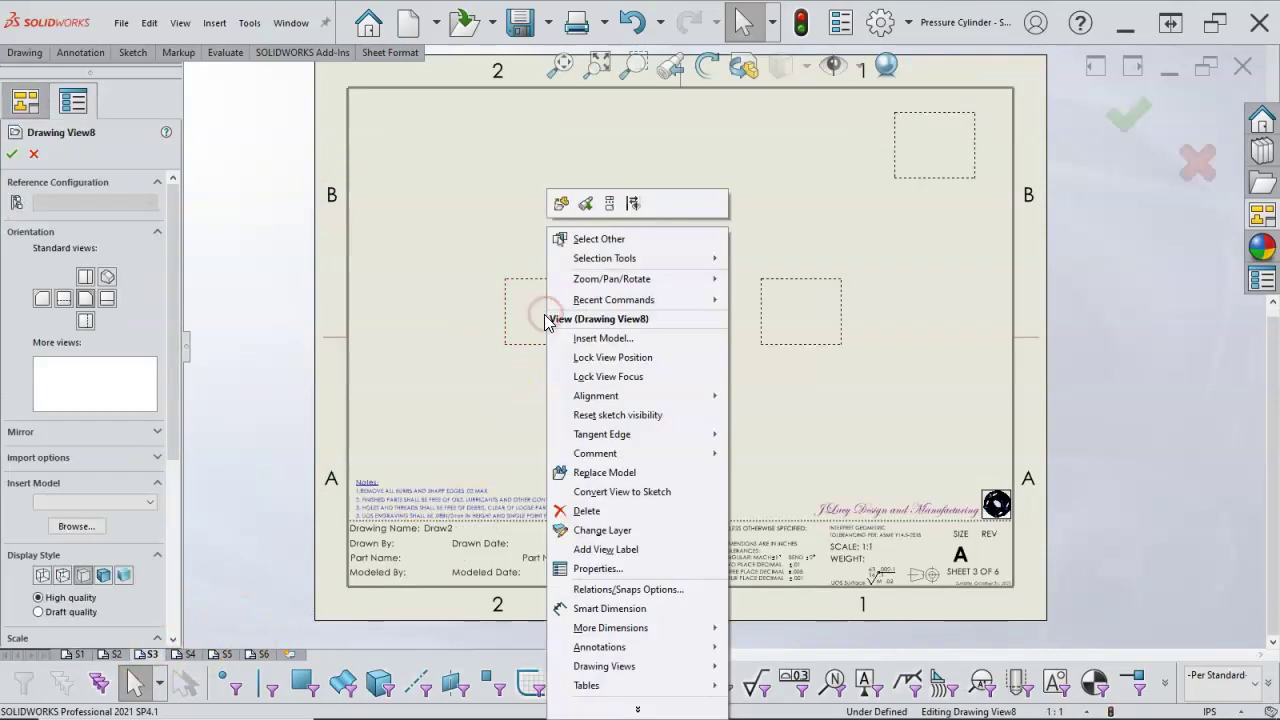
pyautogui.click(606, 344)
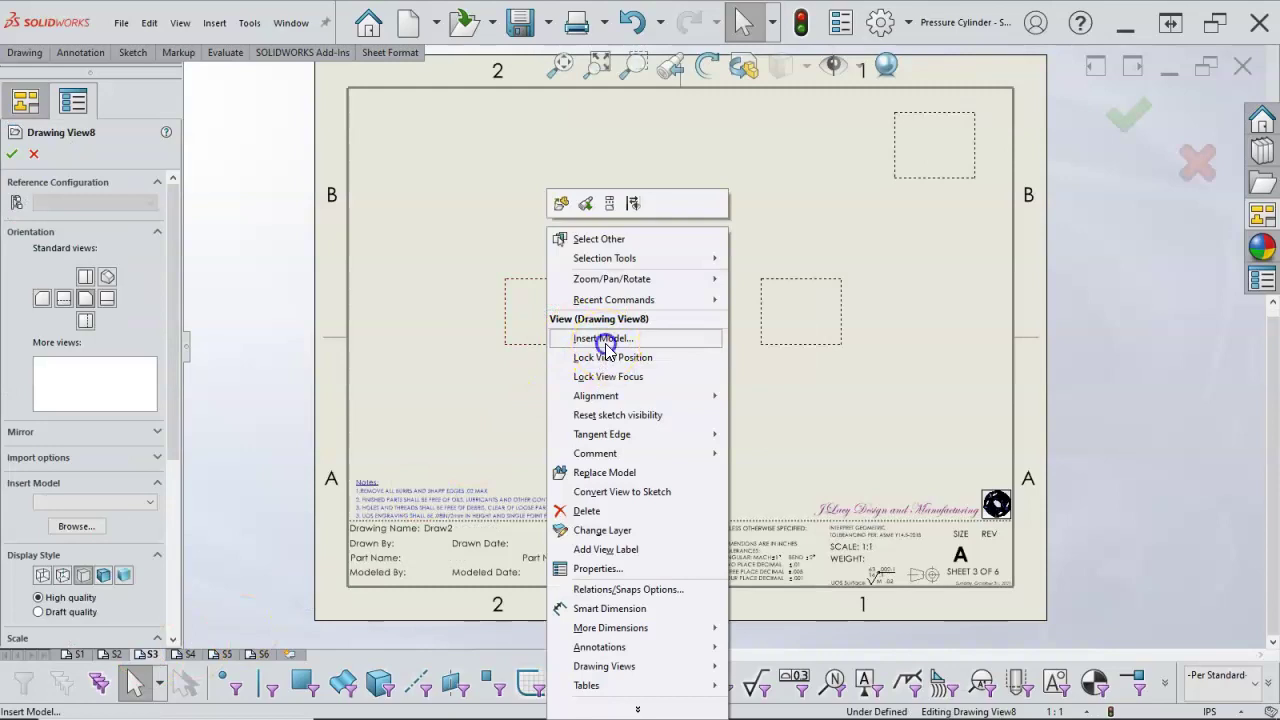
pyautogui.click(104, 372)
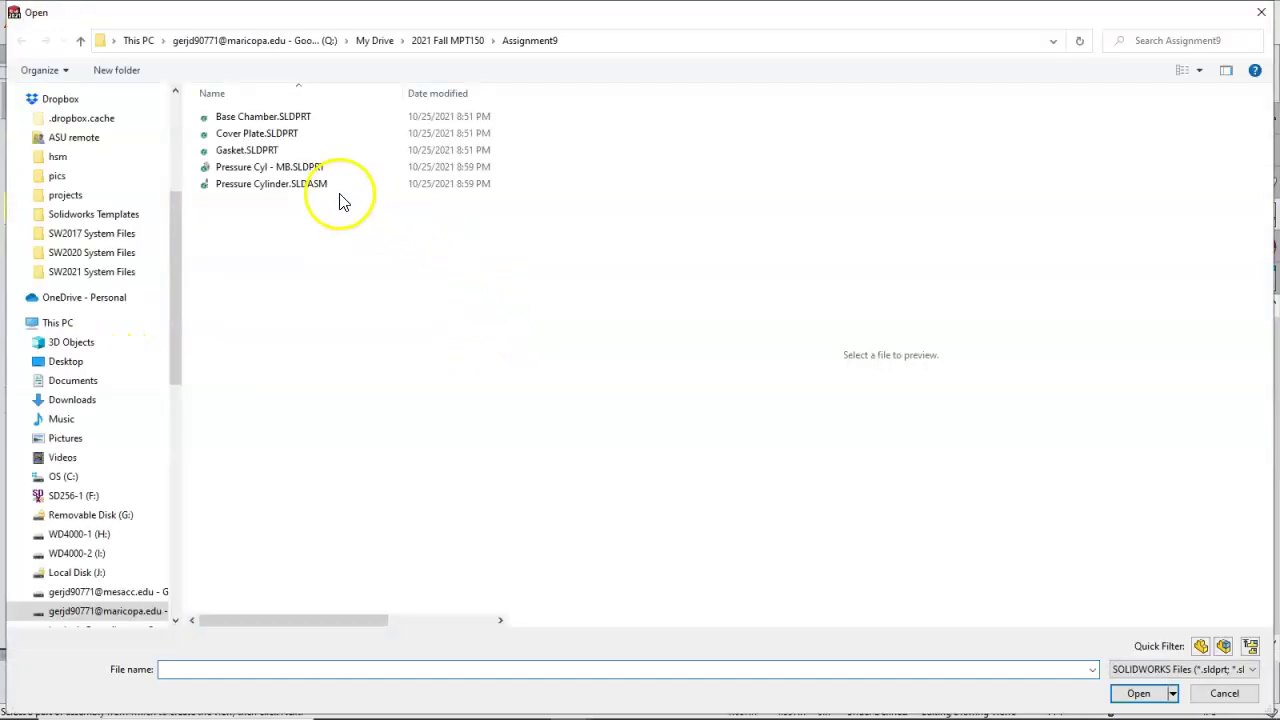
pyautogui.click(264, 149)
pyautogui.click(1165, 694)
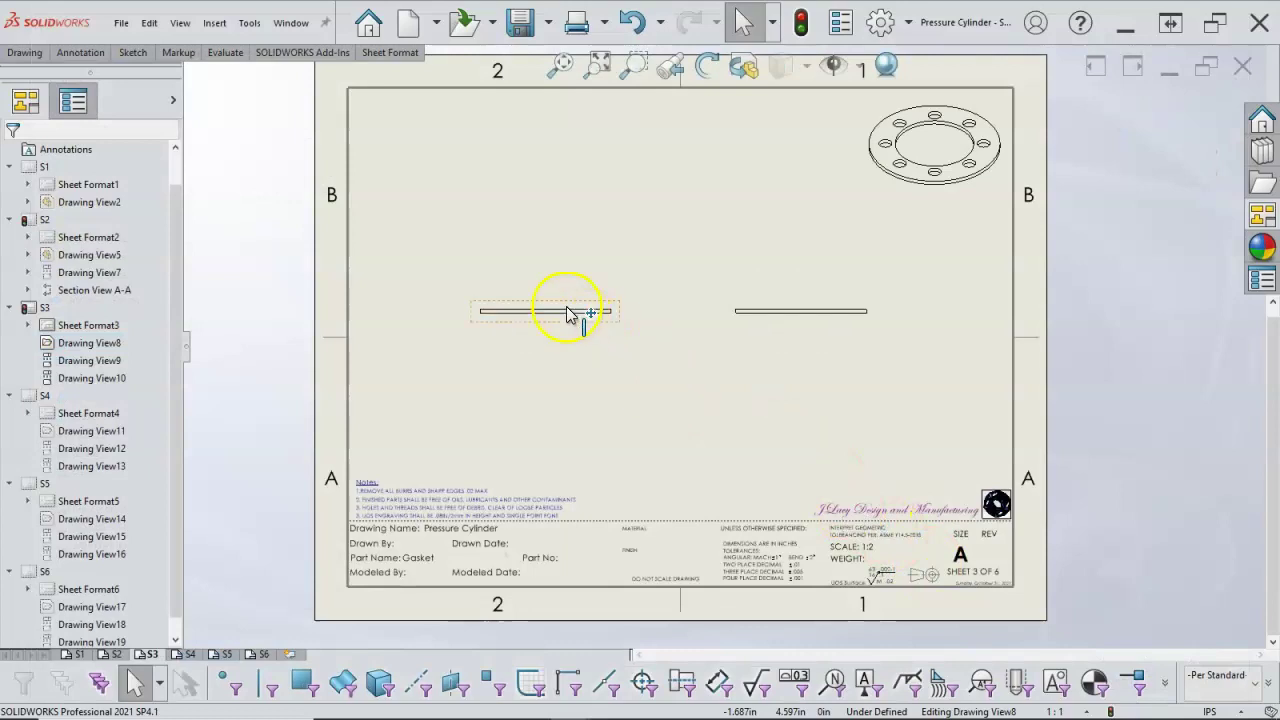
# - Turn the Gasket's main view to Front orientation and confirm
pyautogui.click(557, 310)
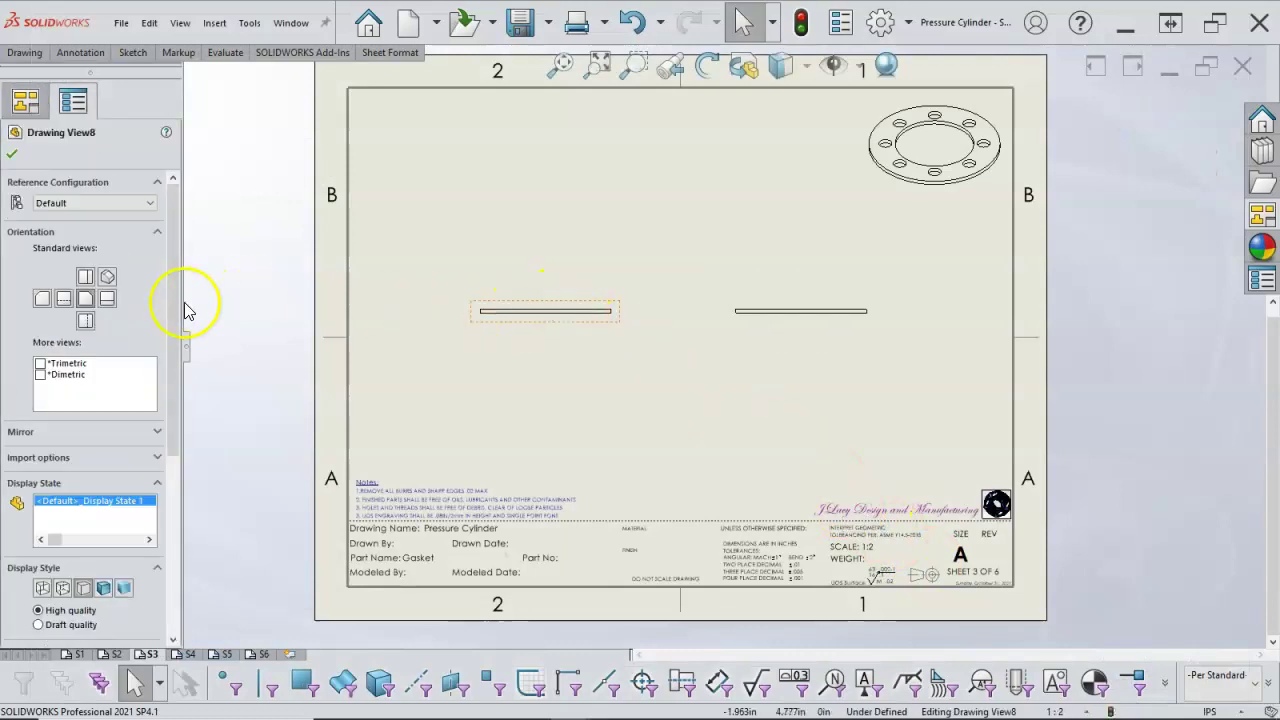
pyautogui.click(85, 278)
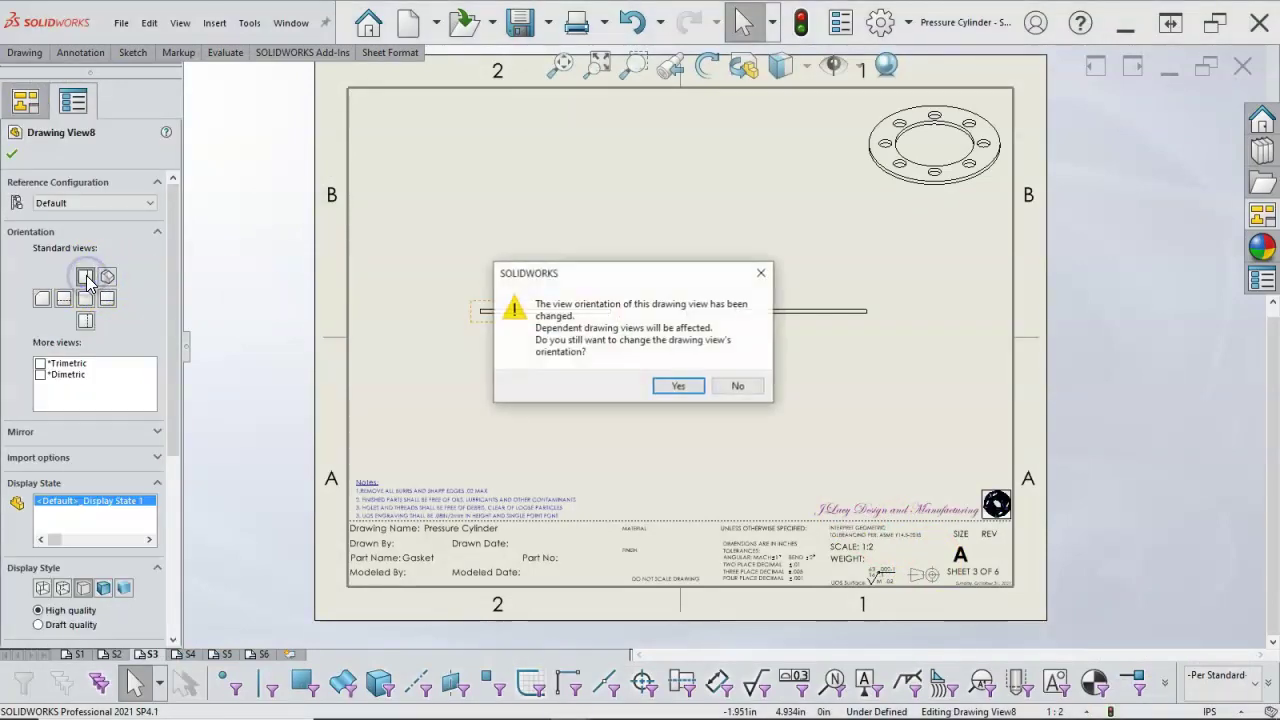
pyautogui.click(660, 389)
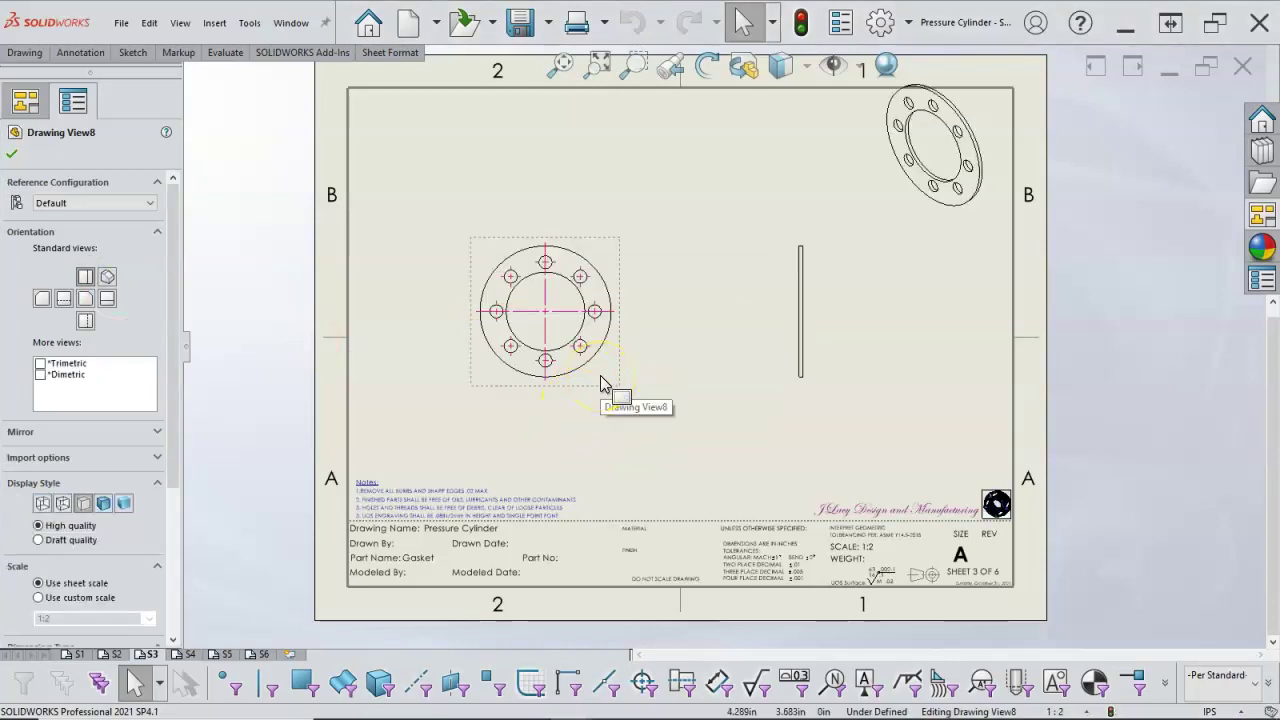
pyautogui.click(495, 311)
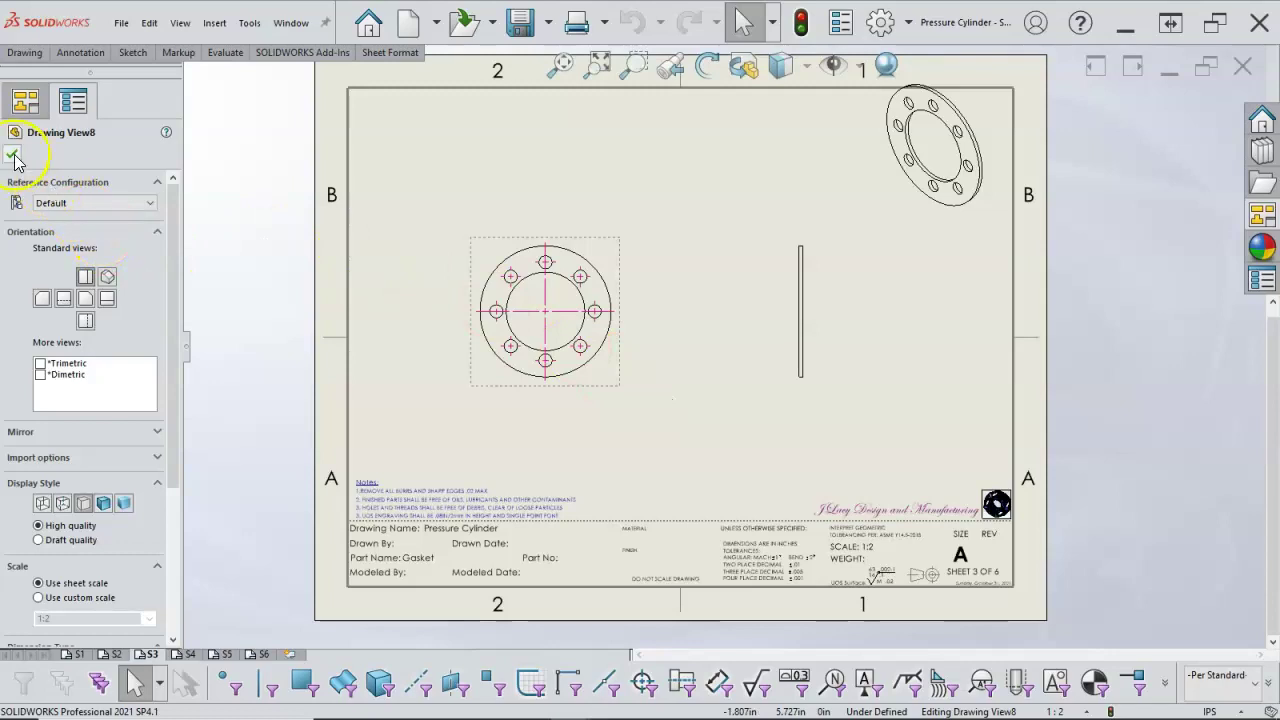
pyautogui.click(12, 156)
# - Insert Cover Plate.SLDPRT into sheet S4's empty views
pyautogui.click(360, 588)
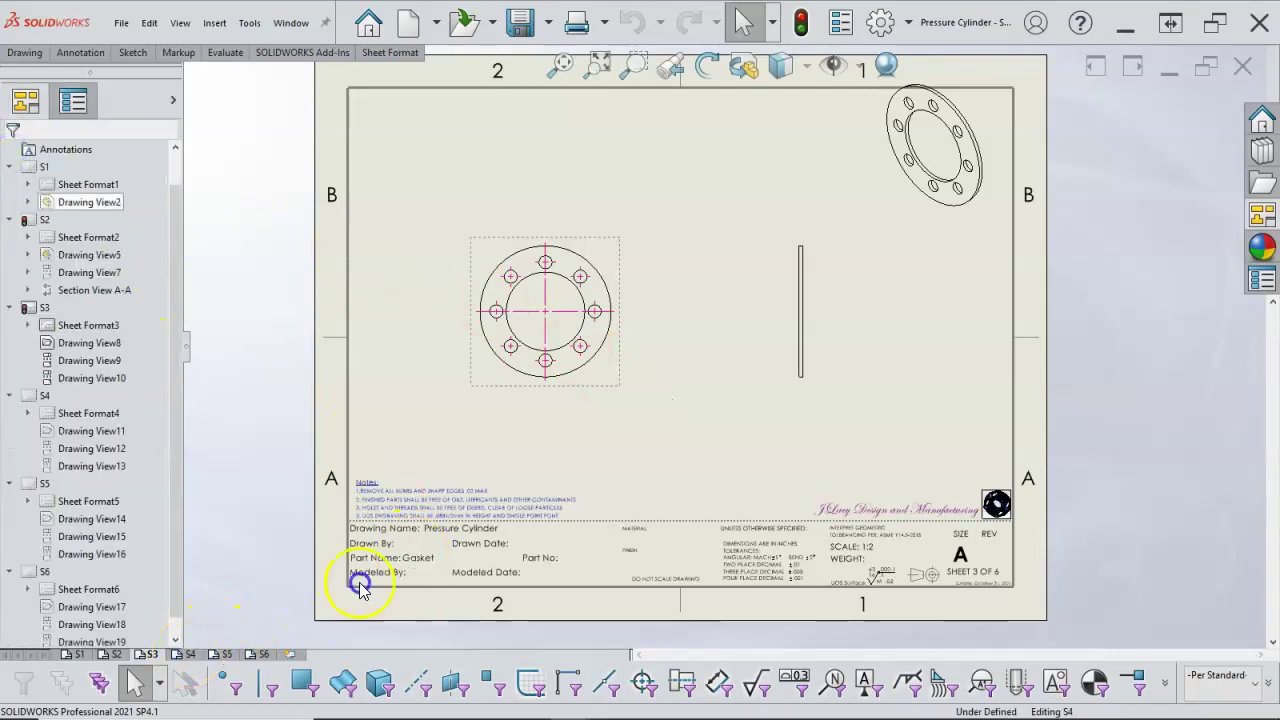
pyautogui.click(560, 326)
pyautogui.rightClick(585, 340)
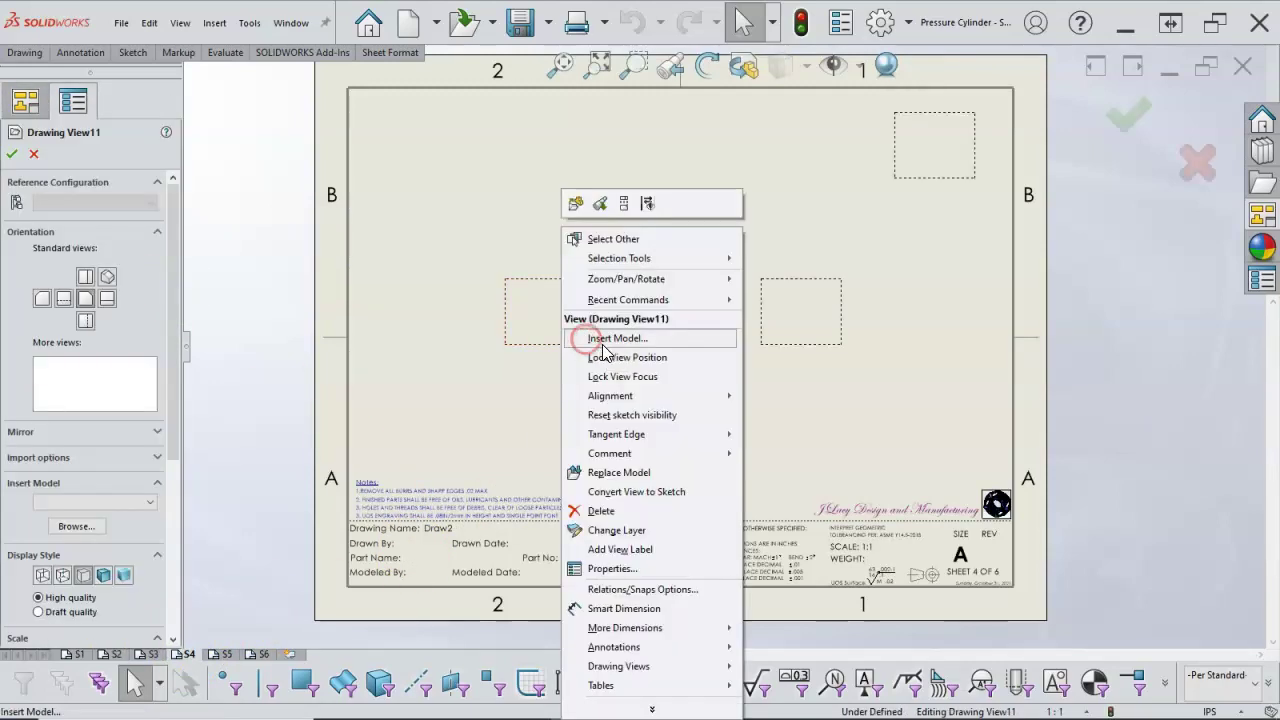
pyautogui.click(613, 339)
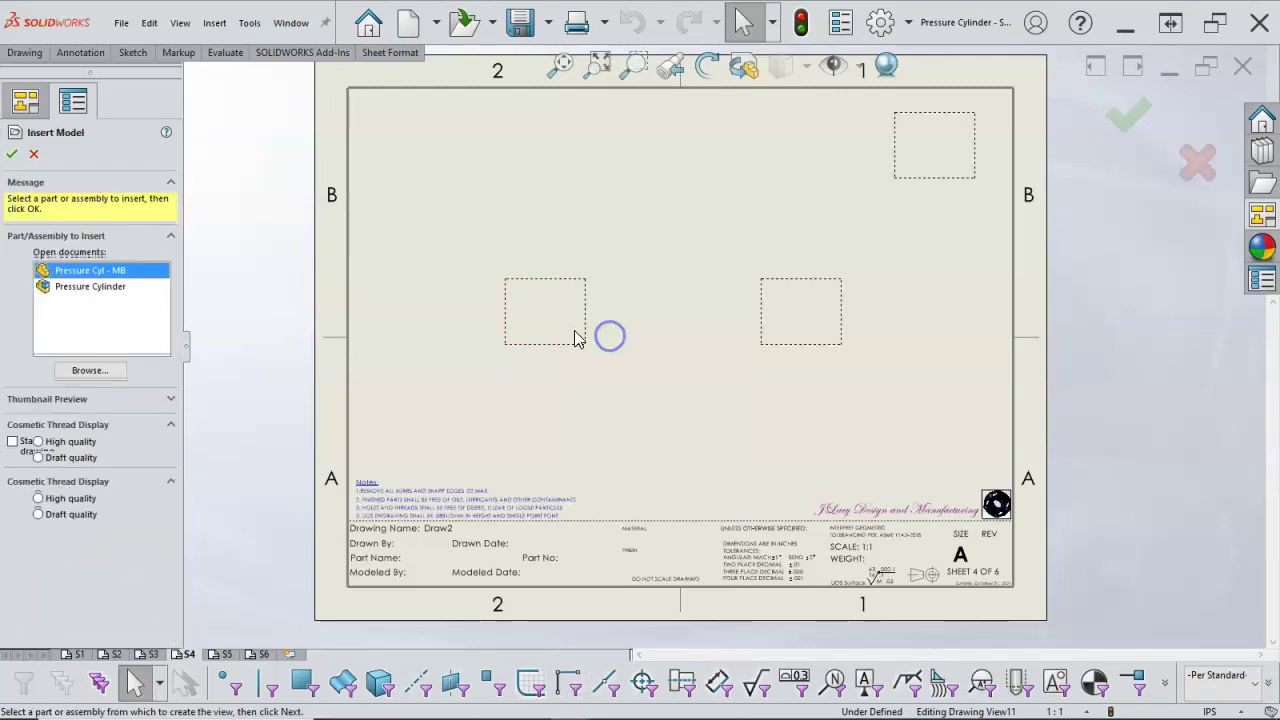
pyautogui.click(95, 370)
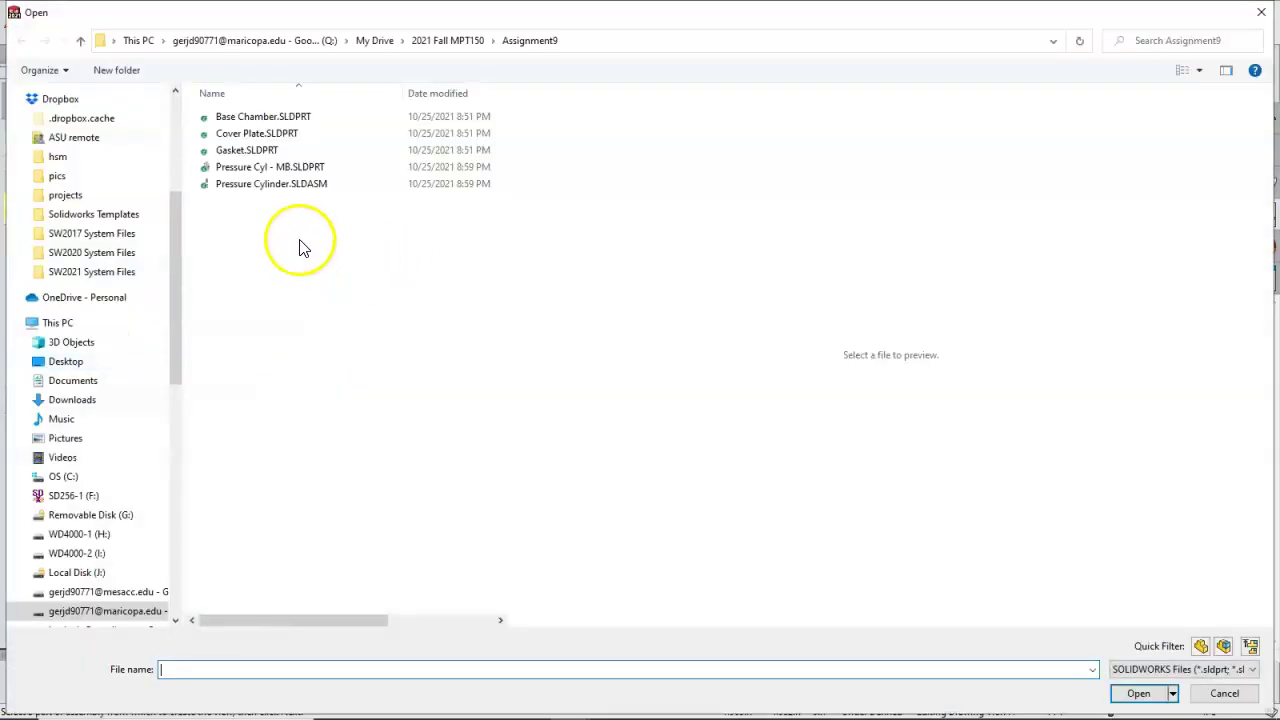
pyautogui.click(260, 132)
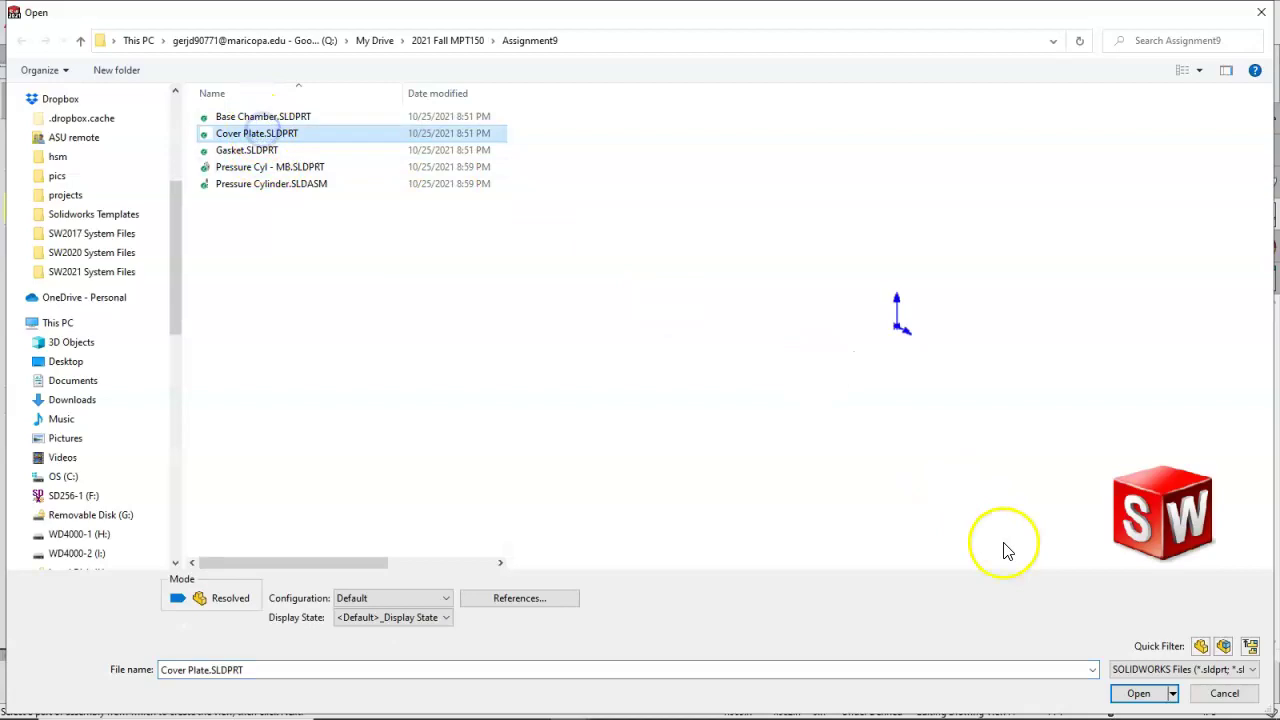
pyautogui.click(1136, 692)
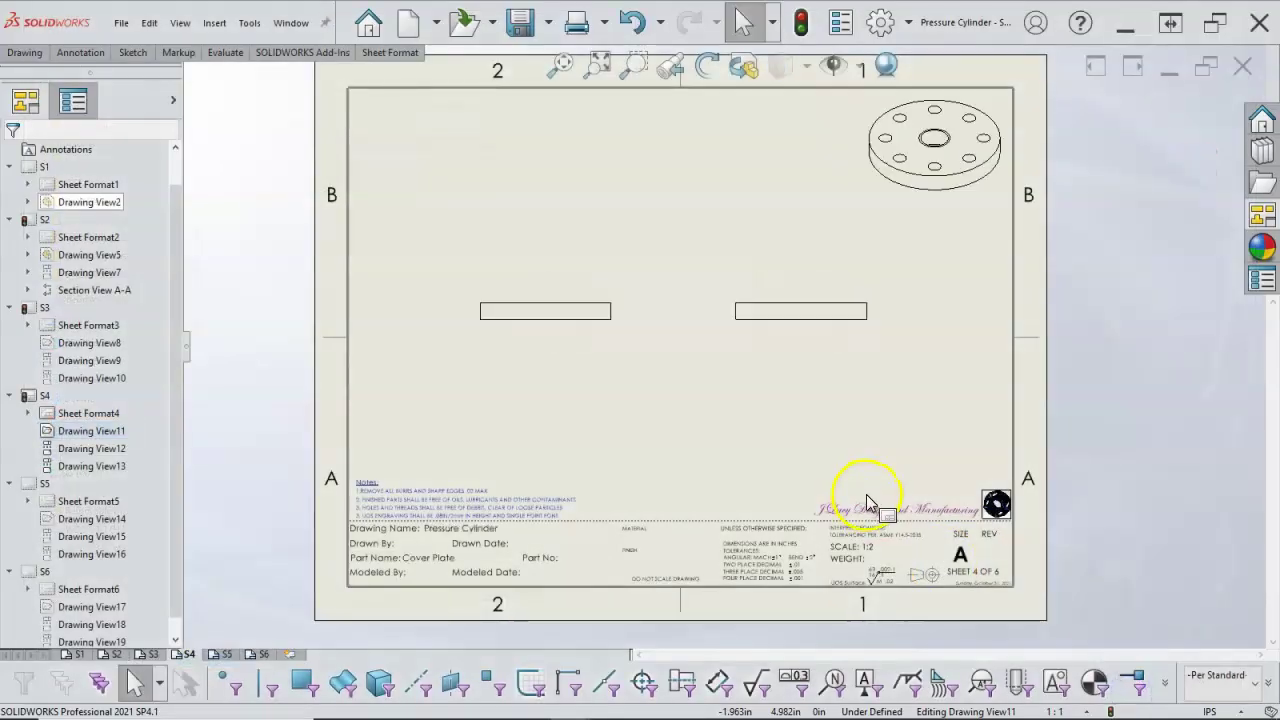
# - Turn the Cover Plate's main view to Front orientation
pyautogui.click(617, 316)
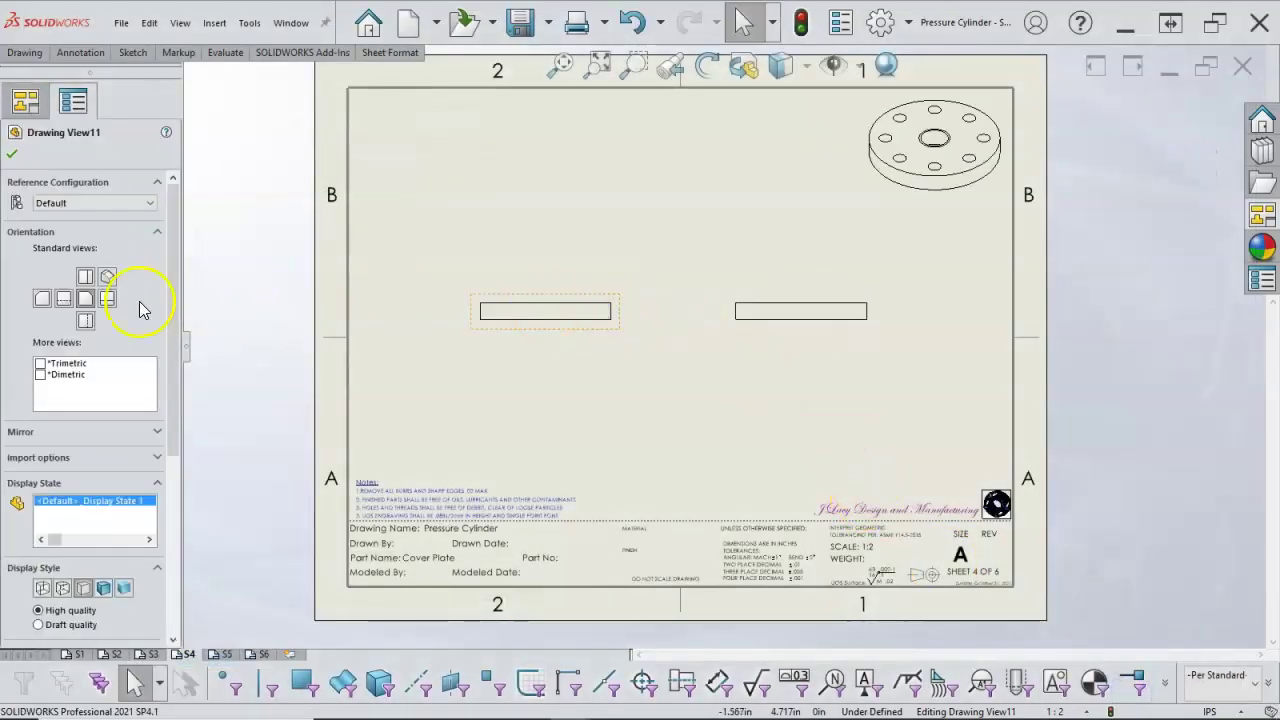
pyautogui.click(83, 280)
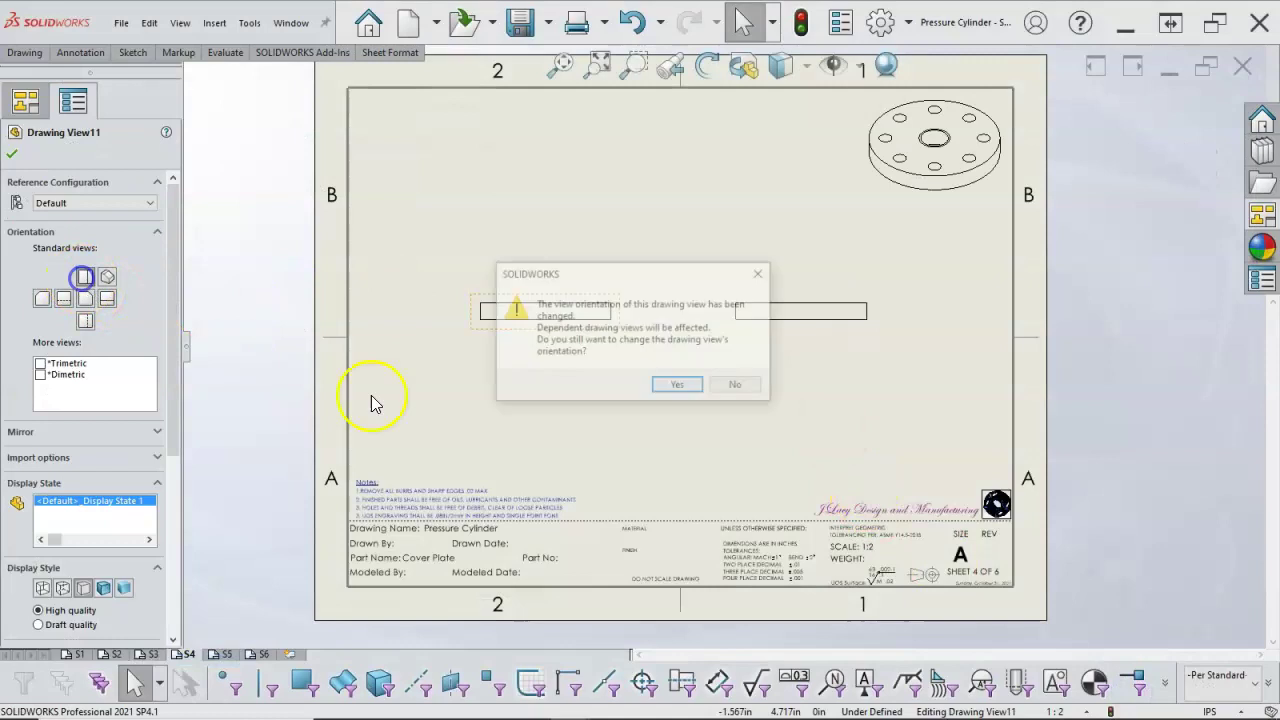
pyautogui.click(666, 386)
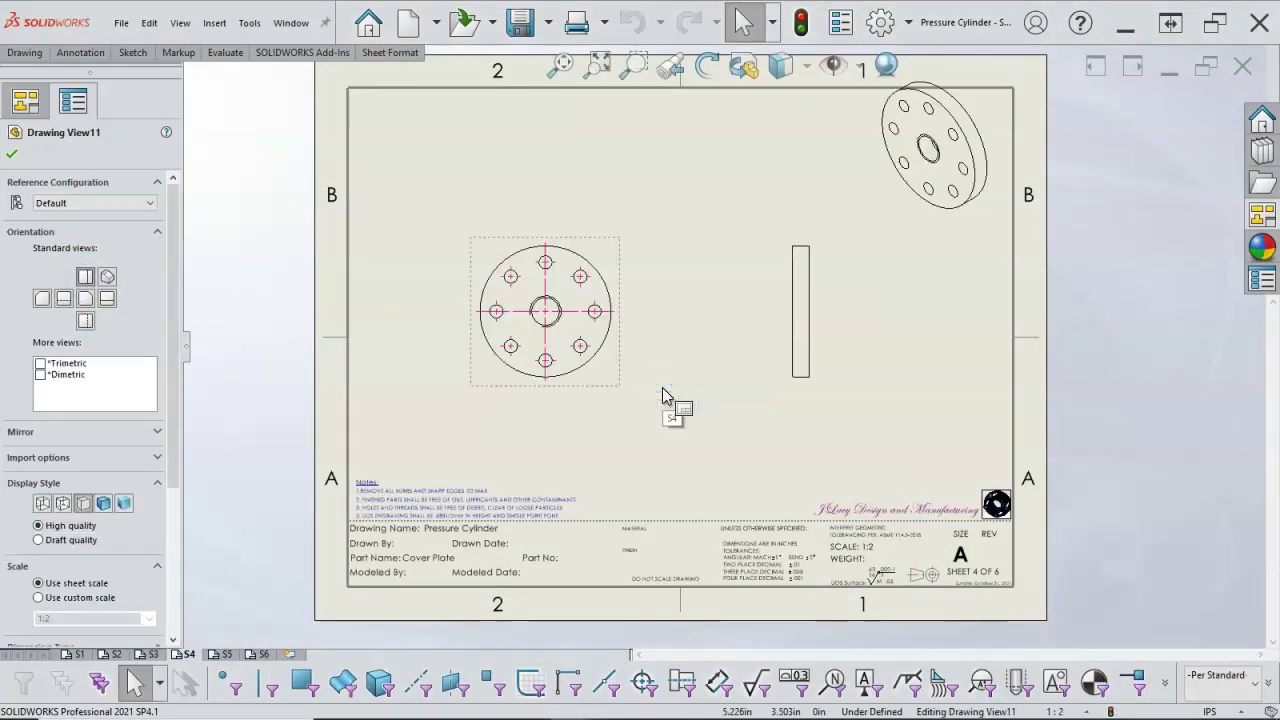
pyautogui.click(372, 553)
# - Select sheet S5 and choose Delete from its sheet menu
pyautogui.moveTo(226, 656)
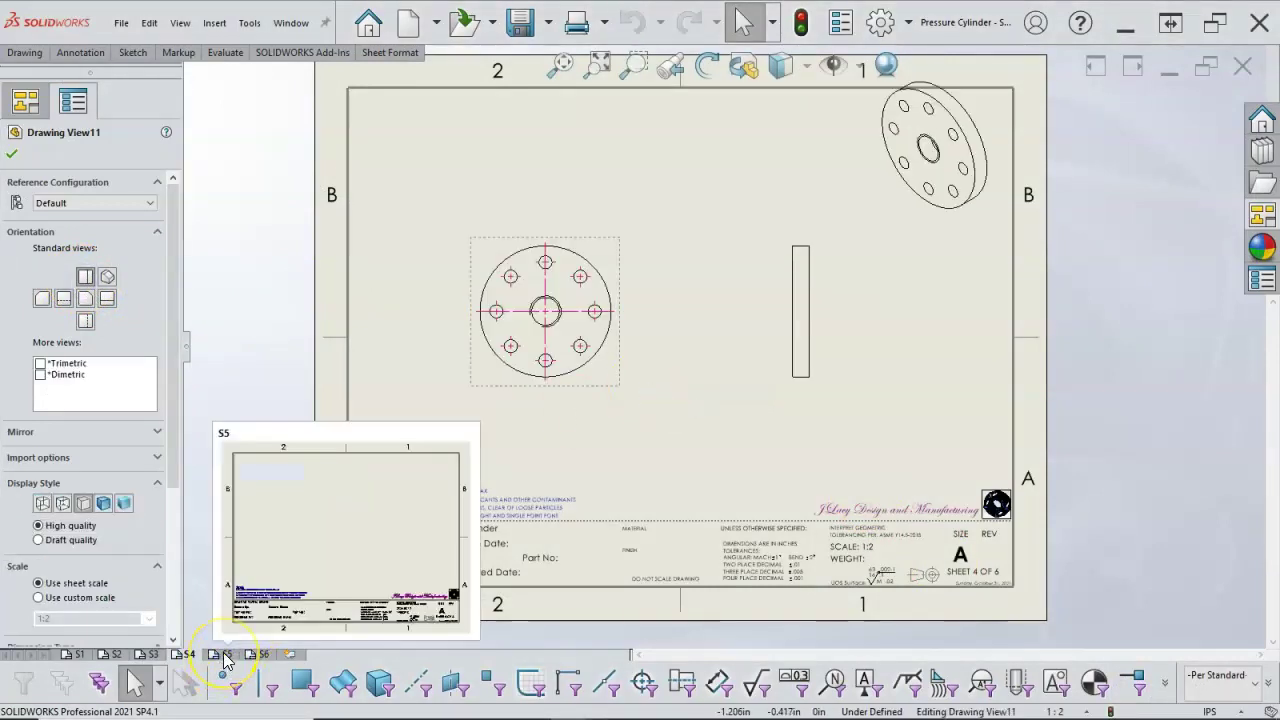
pyautogui.click(230, 654)
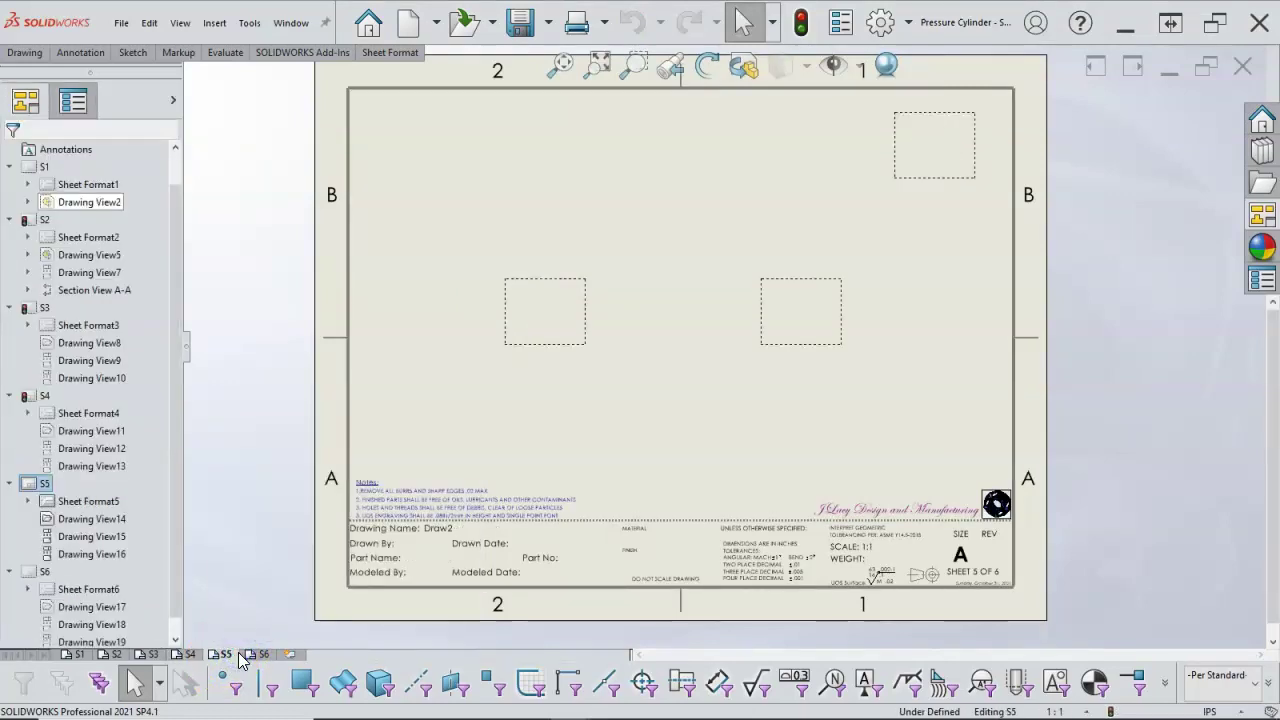
pyautogui.click(243, 657)
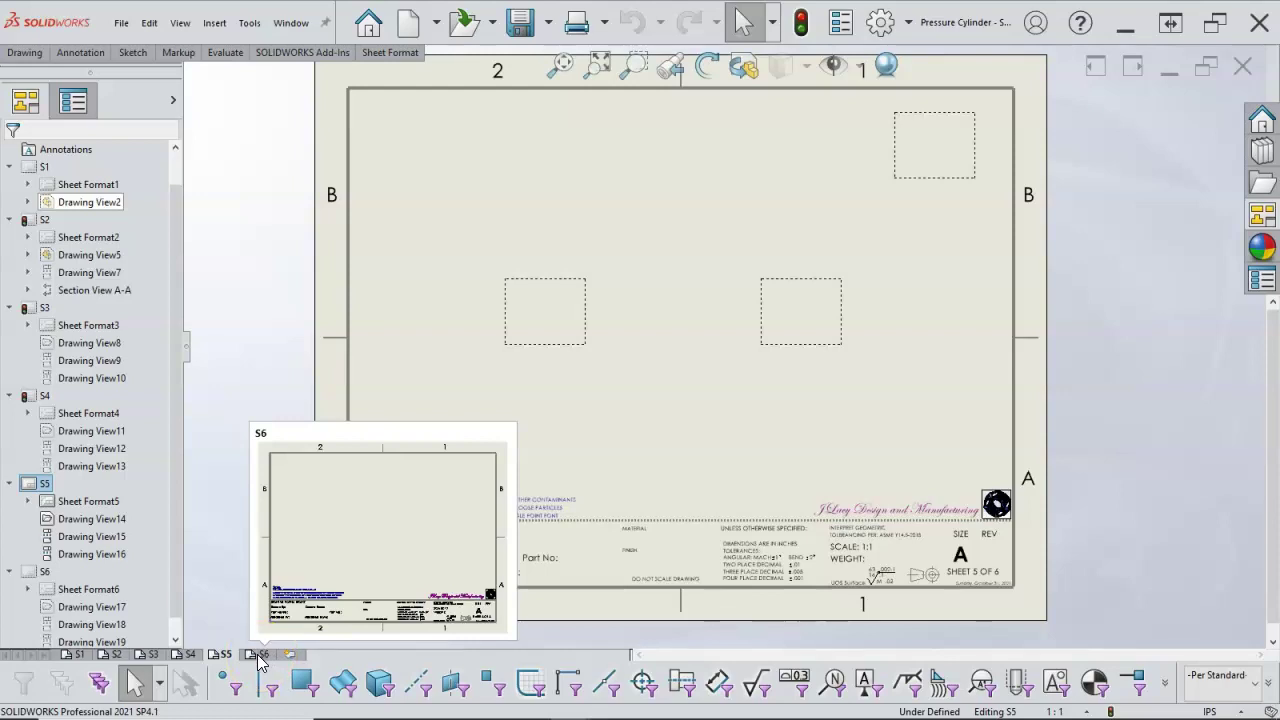
pyautogui.click(260, 658)
pyautogui.rightClick(263, 658)
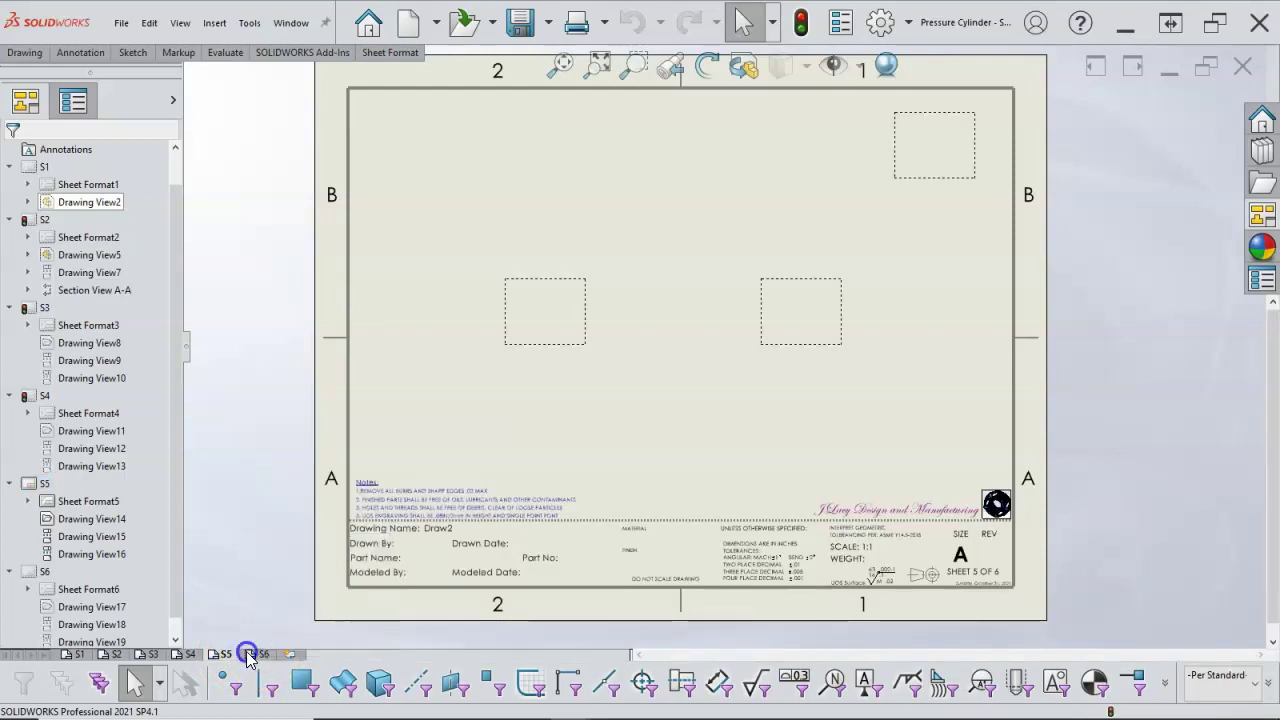
pyautogui.click(226, 655)
pyautogui.rightClick(226, 656)
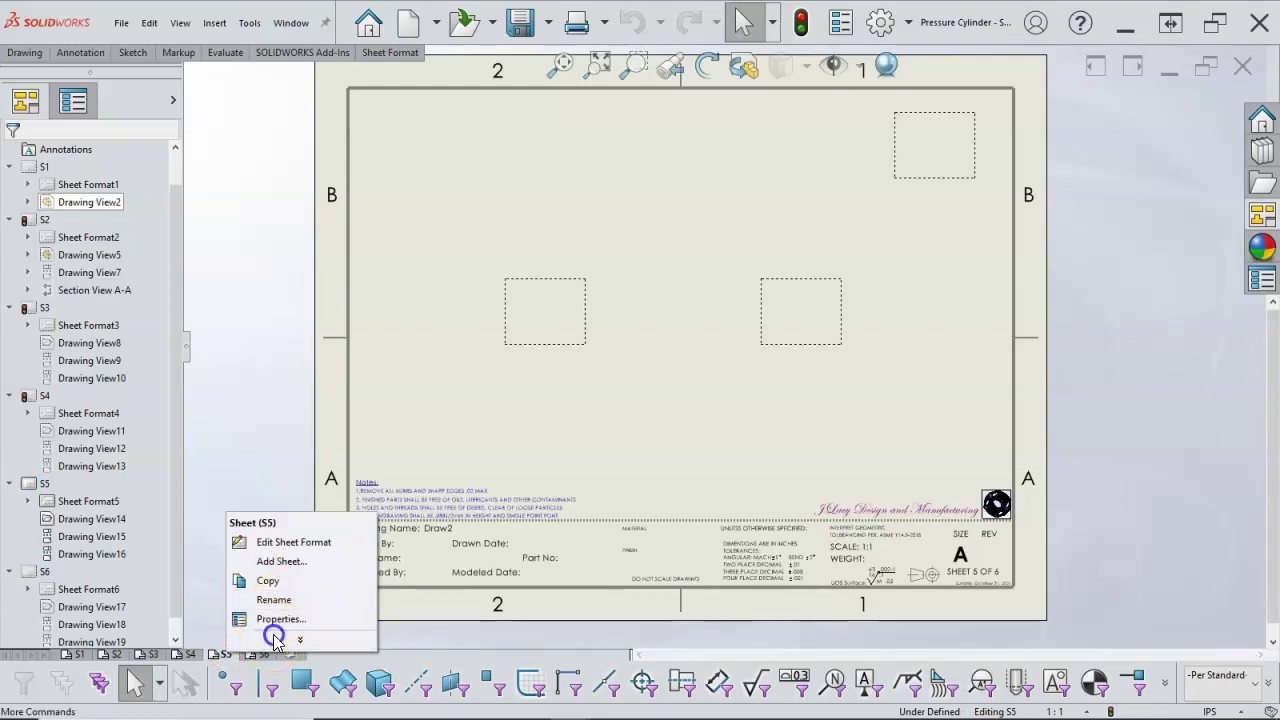
pyautogui.click(279, 639)
pyautogui.click(279, 584)
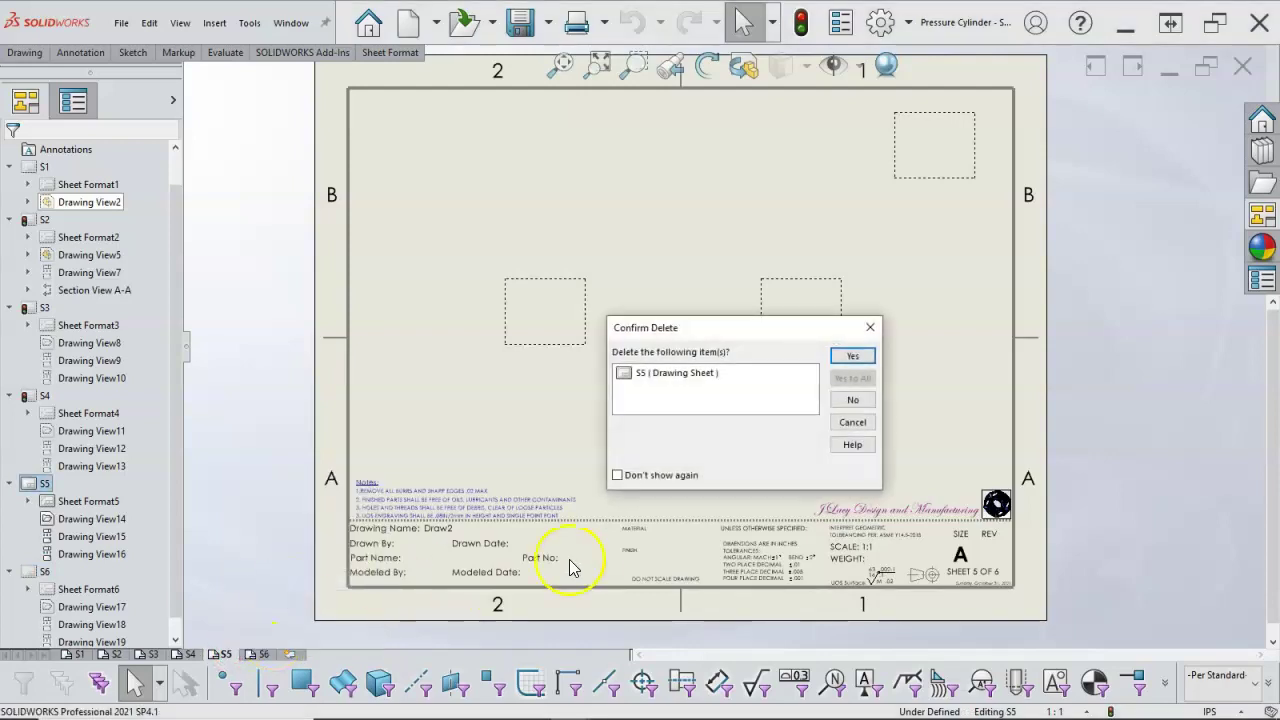
# - Confirm the deletion of sheet S5 and copy sheet S6
pyautogui.click(853, 356)
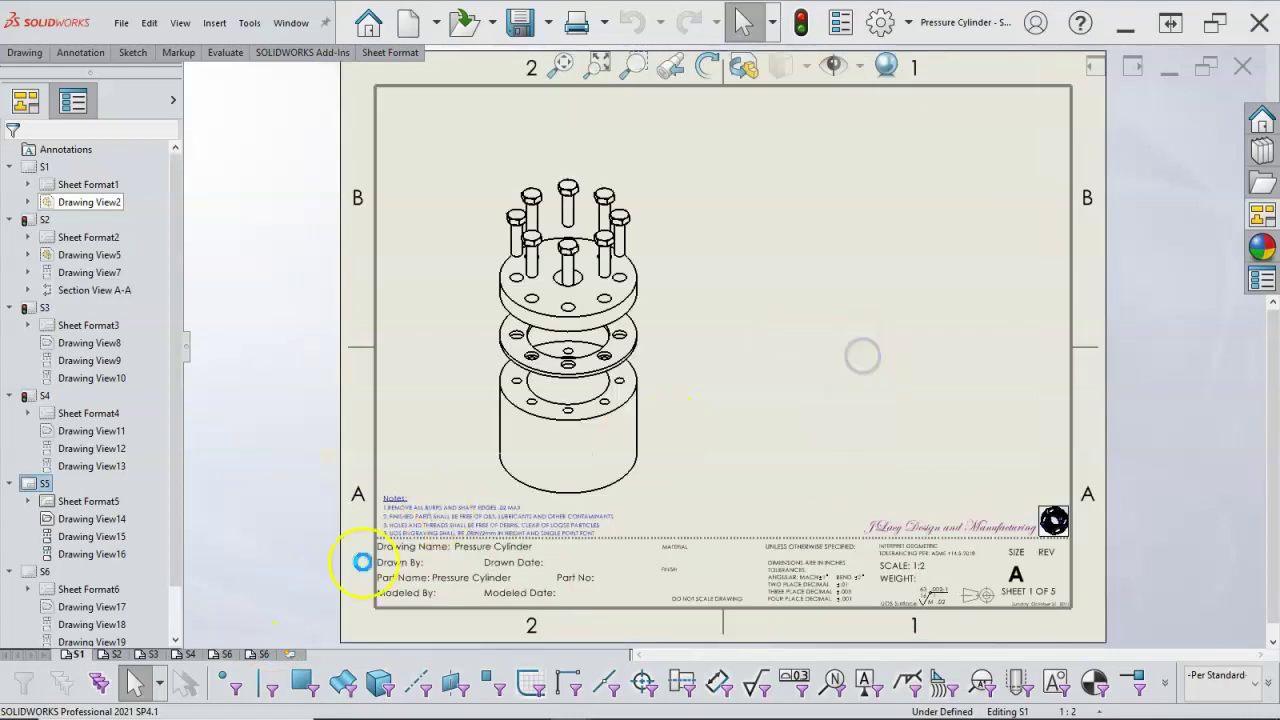
pyautogui.rightClick(227, 660)
pyautogui.click(279, 584)
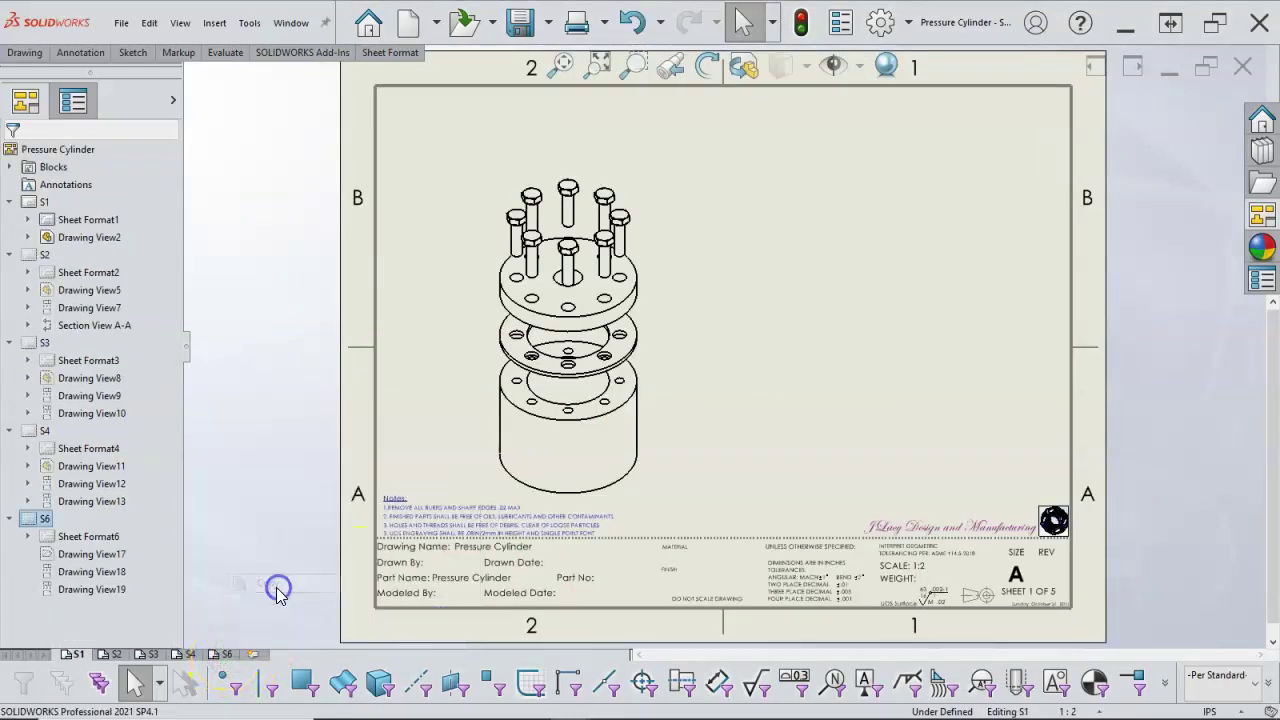
# - Paste the copy after the selected sheet and drag S6(2) to follow S6
pyautogui.rightClick(229, 658)
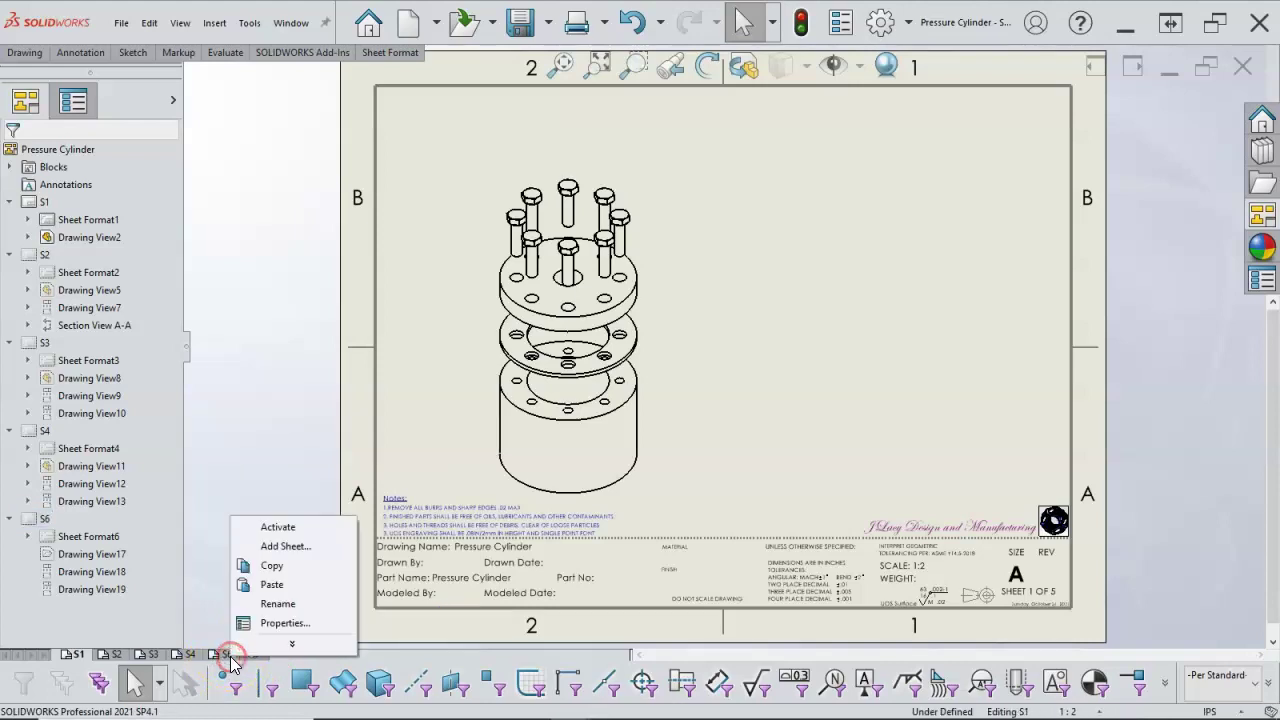
pyautogui.click(274, 586)
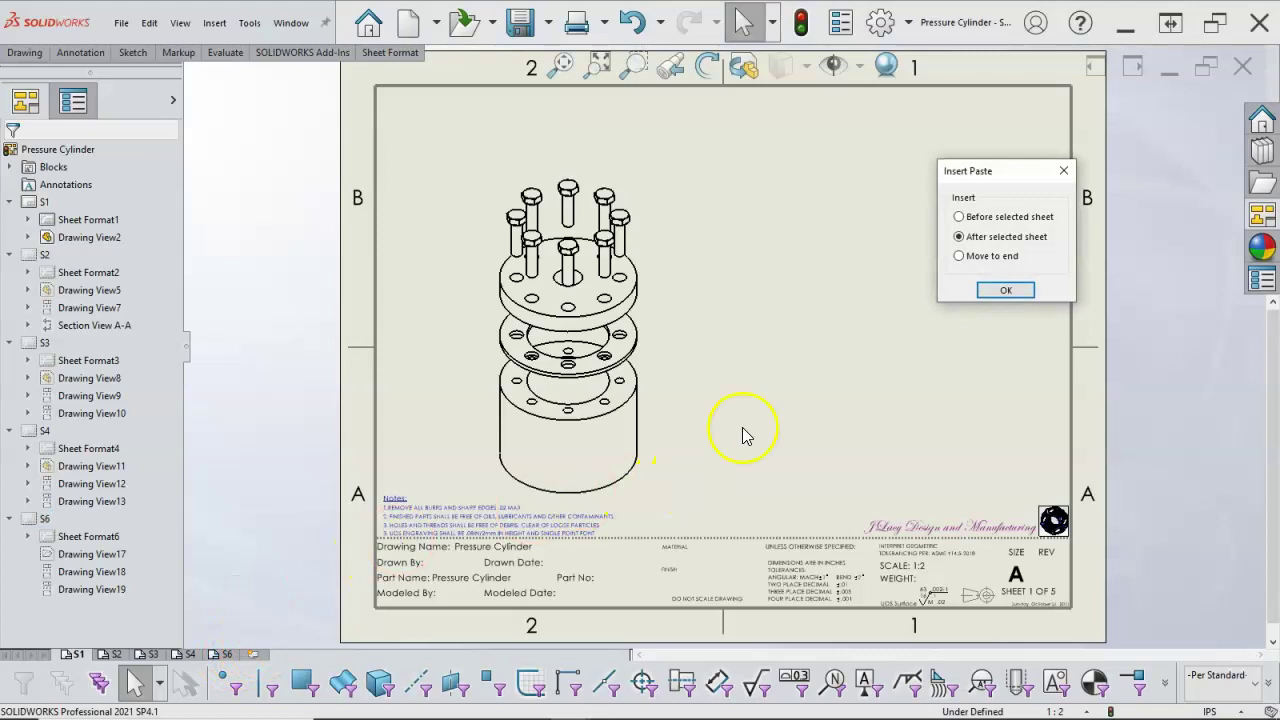
pyautogui.click(997, 299)
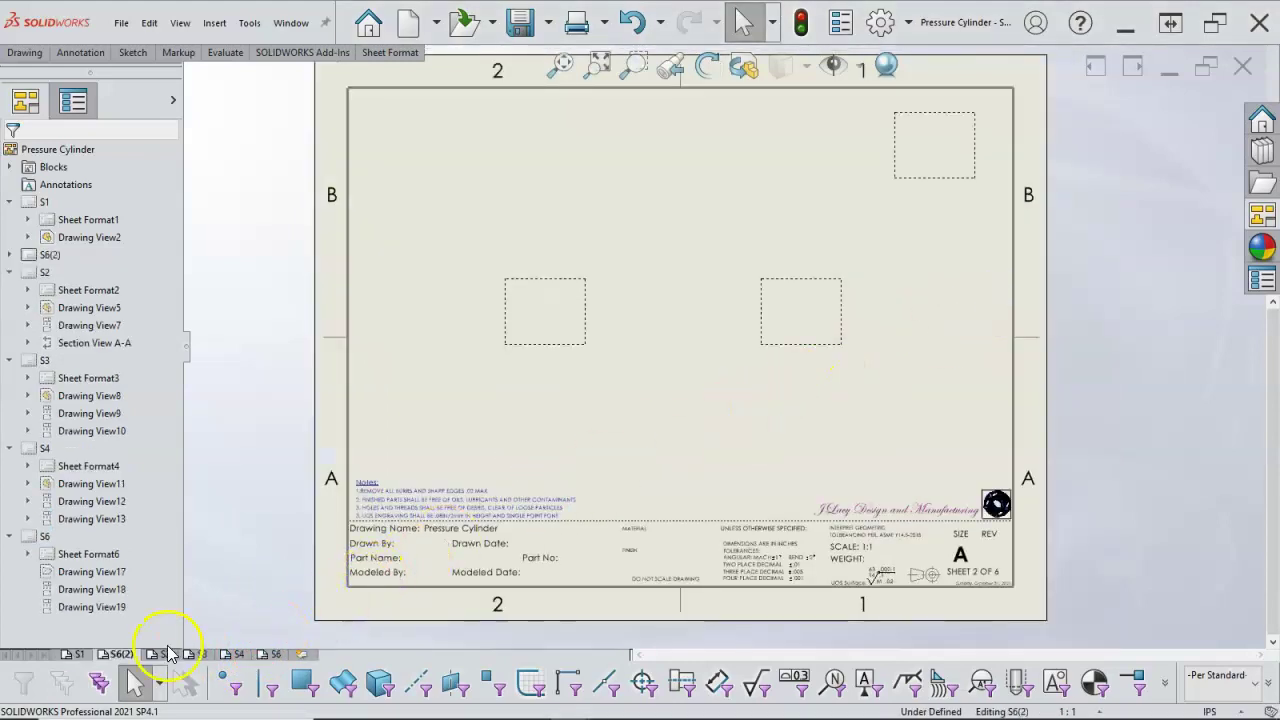
pyautogui.click(120, 657)
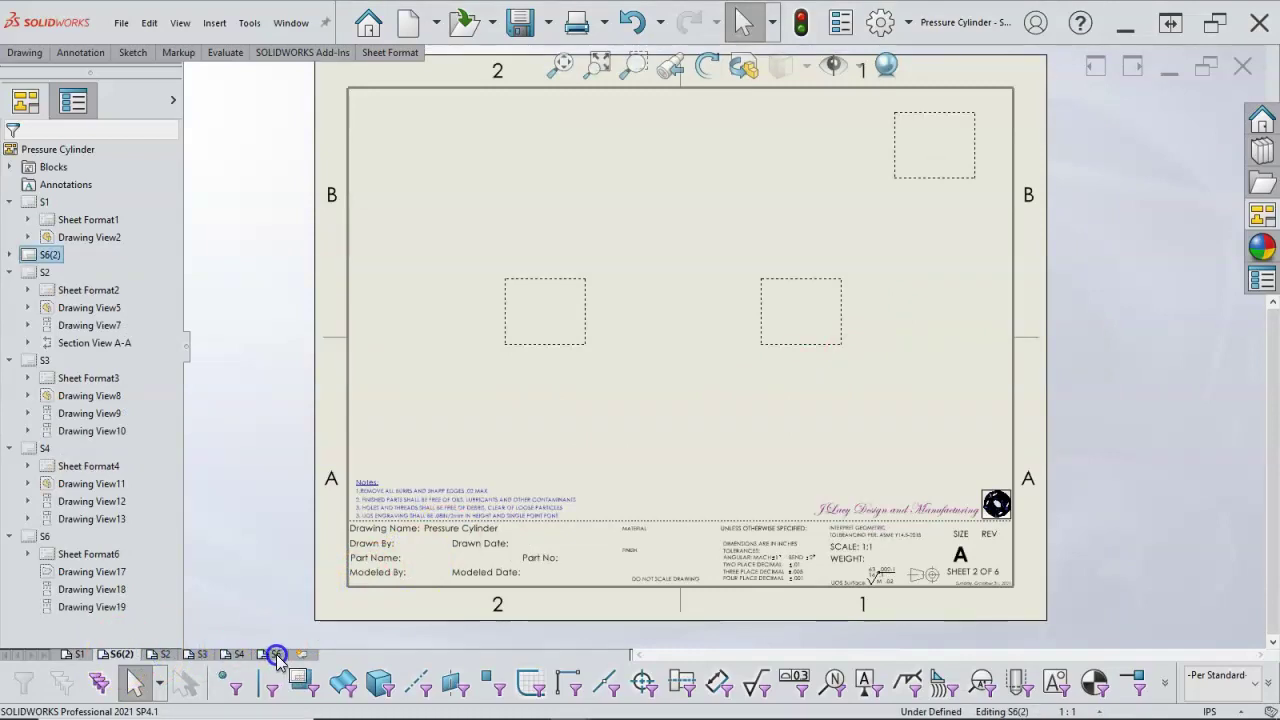
pyautogui.moveTo(277, 657); pyautogui.dragTo(298, 652)
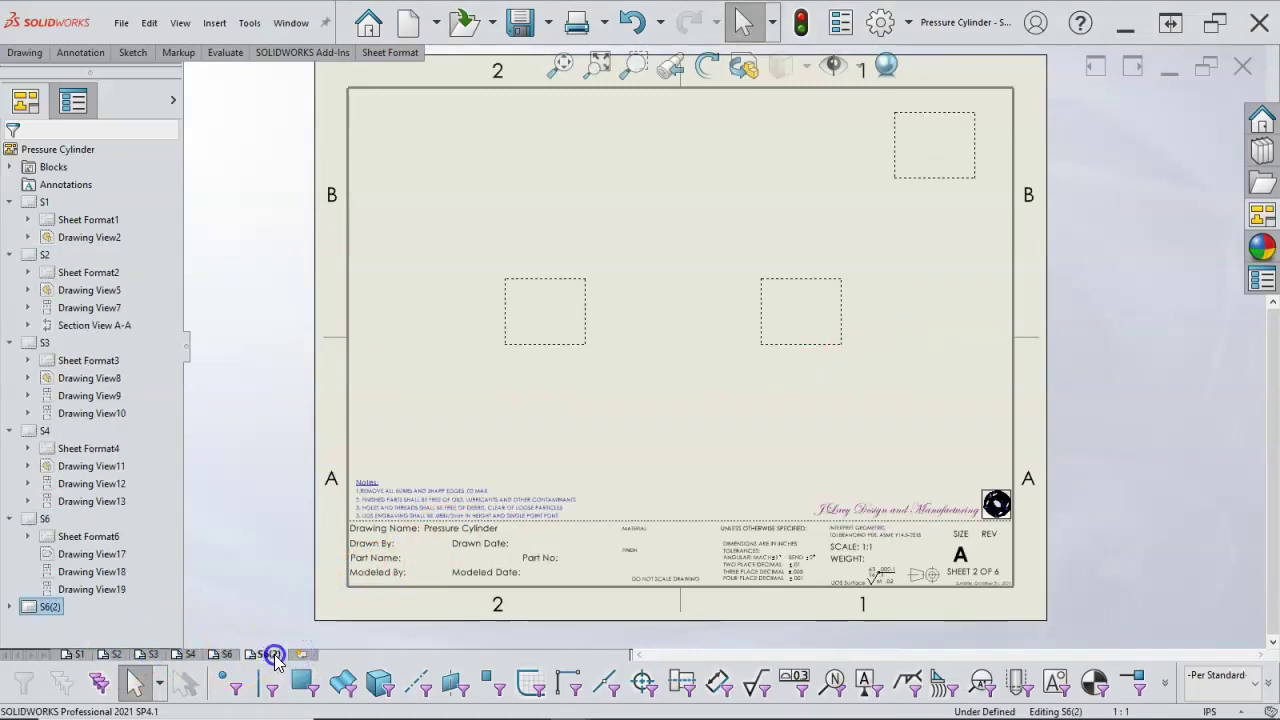
pyautogui.rightClick(272, 657)
pyautogui.click(314, 603)
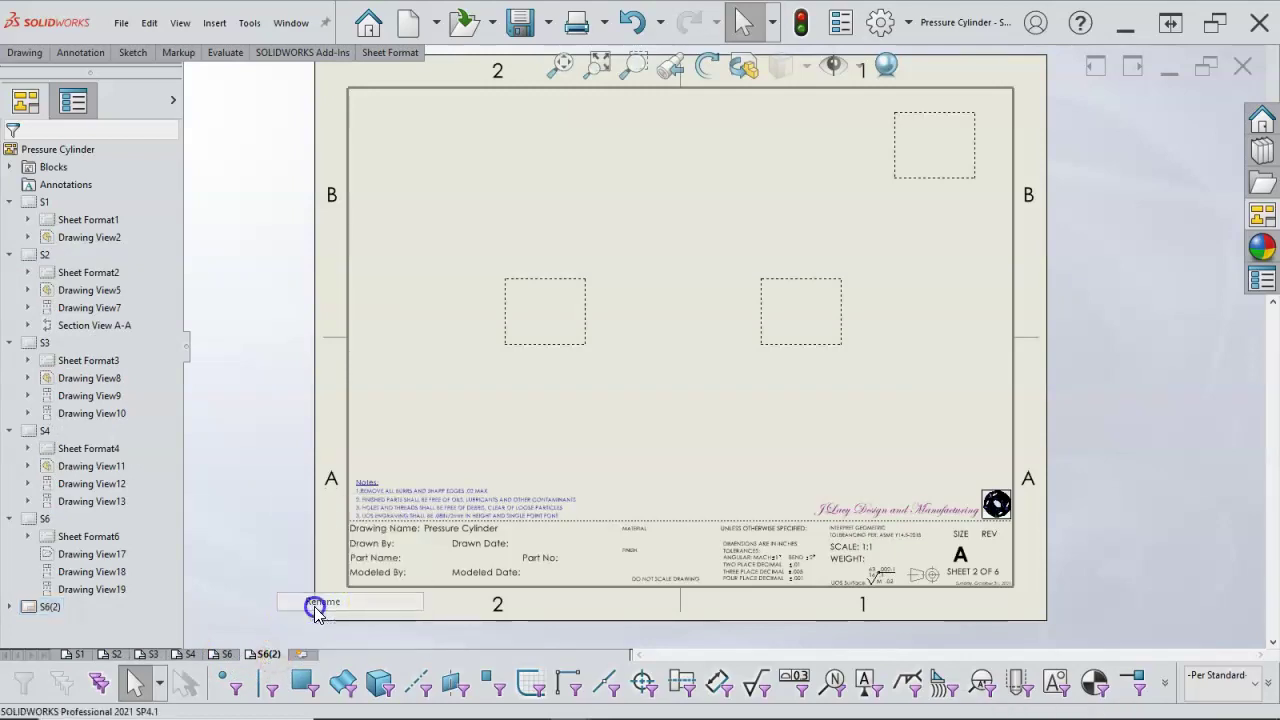
pyautogui.click(258, 656)
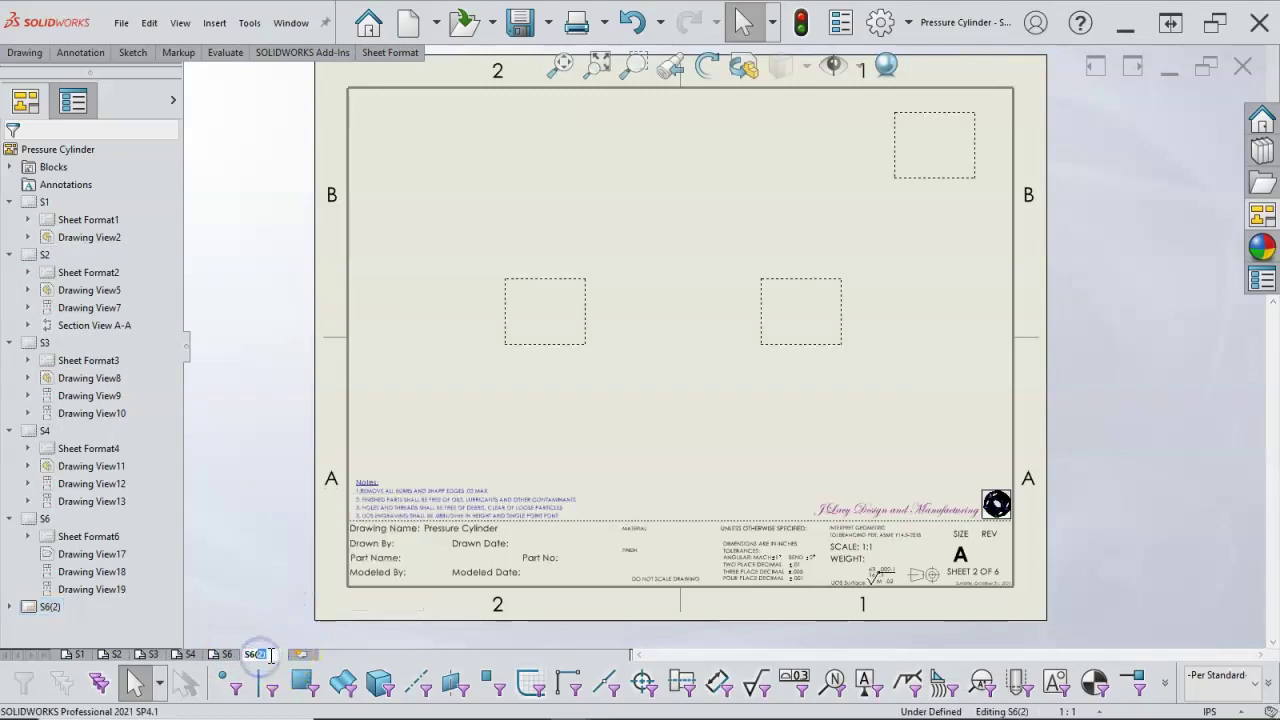
pyautogui.press('BackSpace')
pyautogui.press('BackSpace')
pyautogui.press('BackSpace')
pyautogui.press('BackSpace')
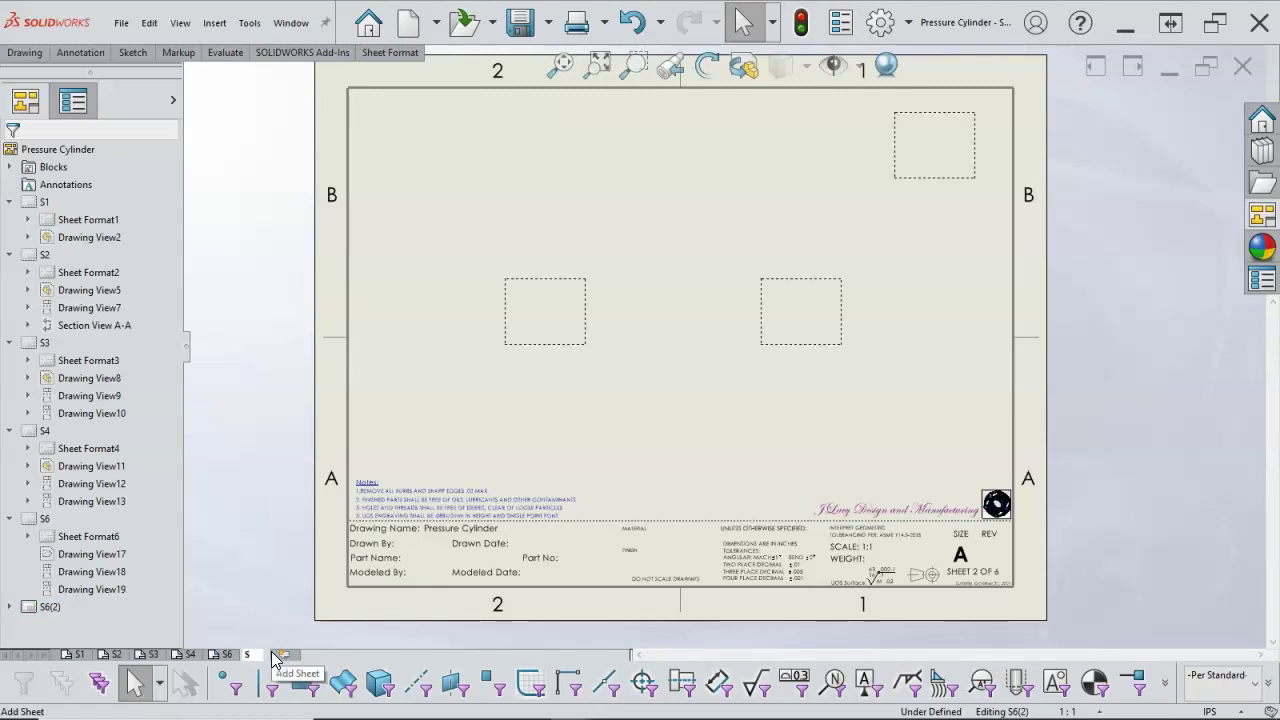
pyautogui.write('7')
pyautogui.press('Return')
pyautogui.click(512, 528)
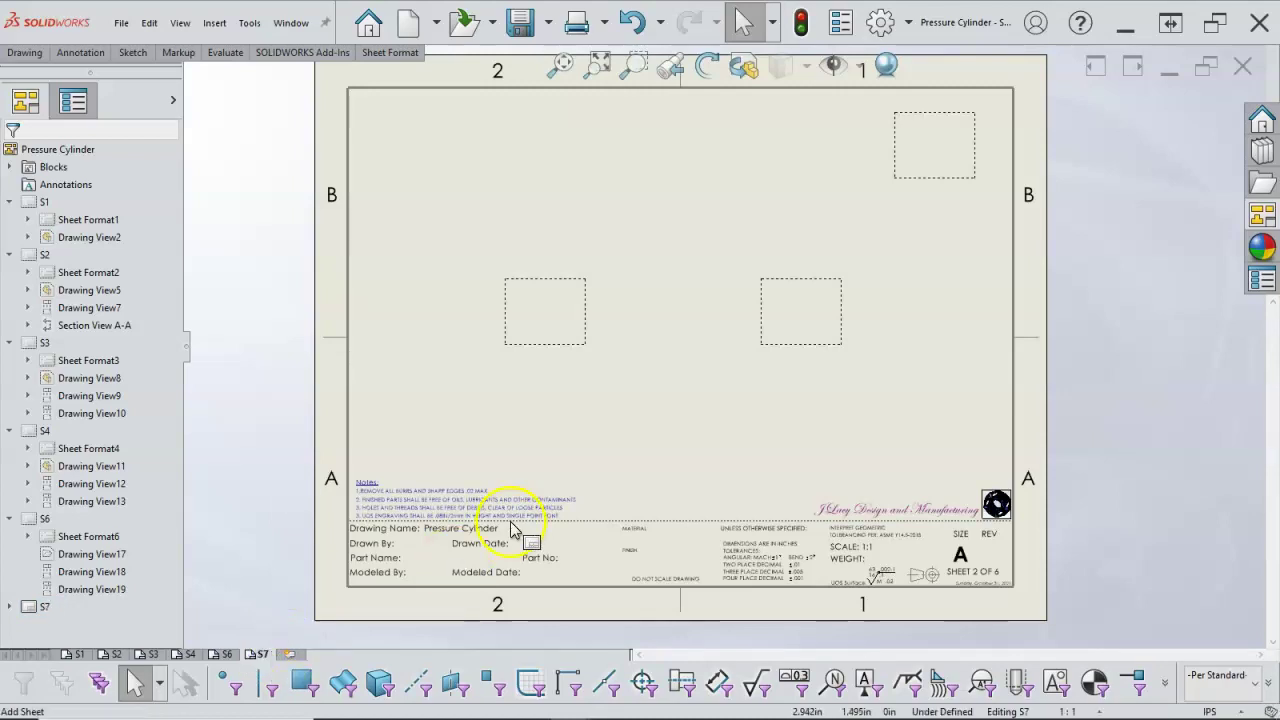
pyautogui.rightClick(614, 400)
pyautogui.click(662, 536)
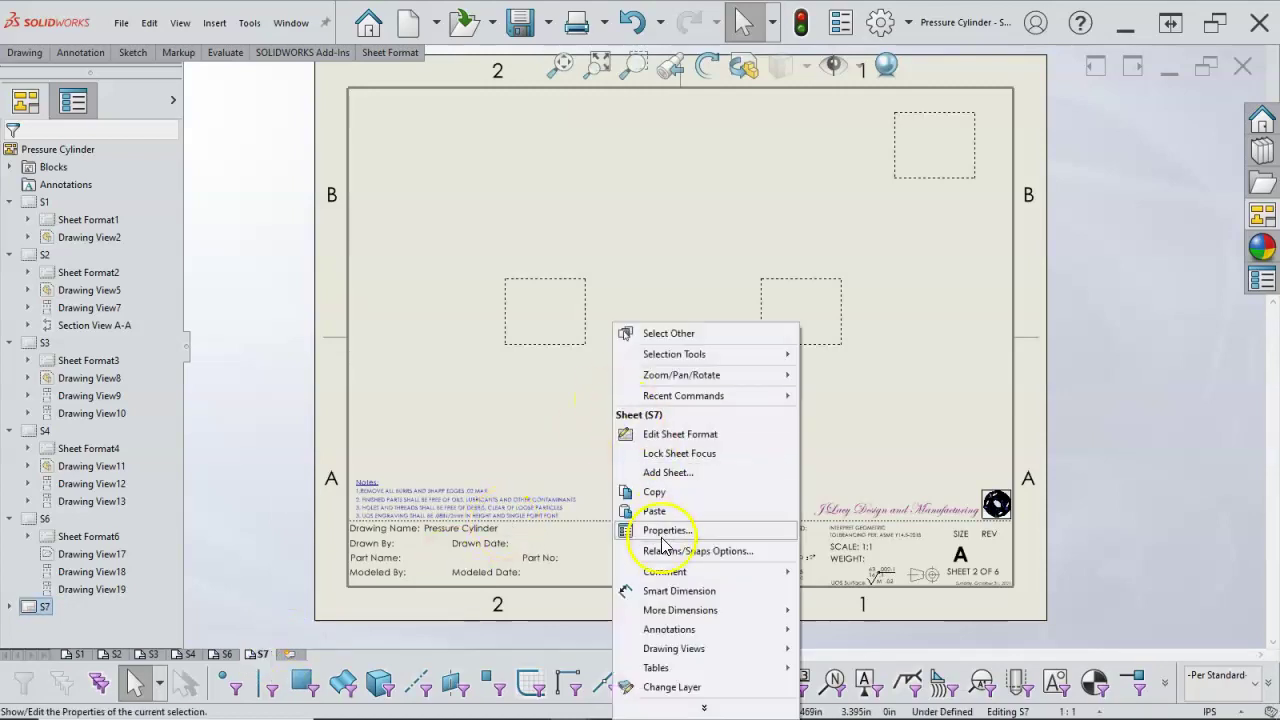
pyautogui.rightClick(636, 213)
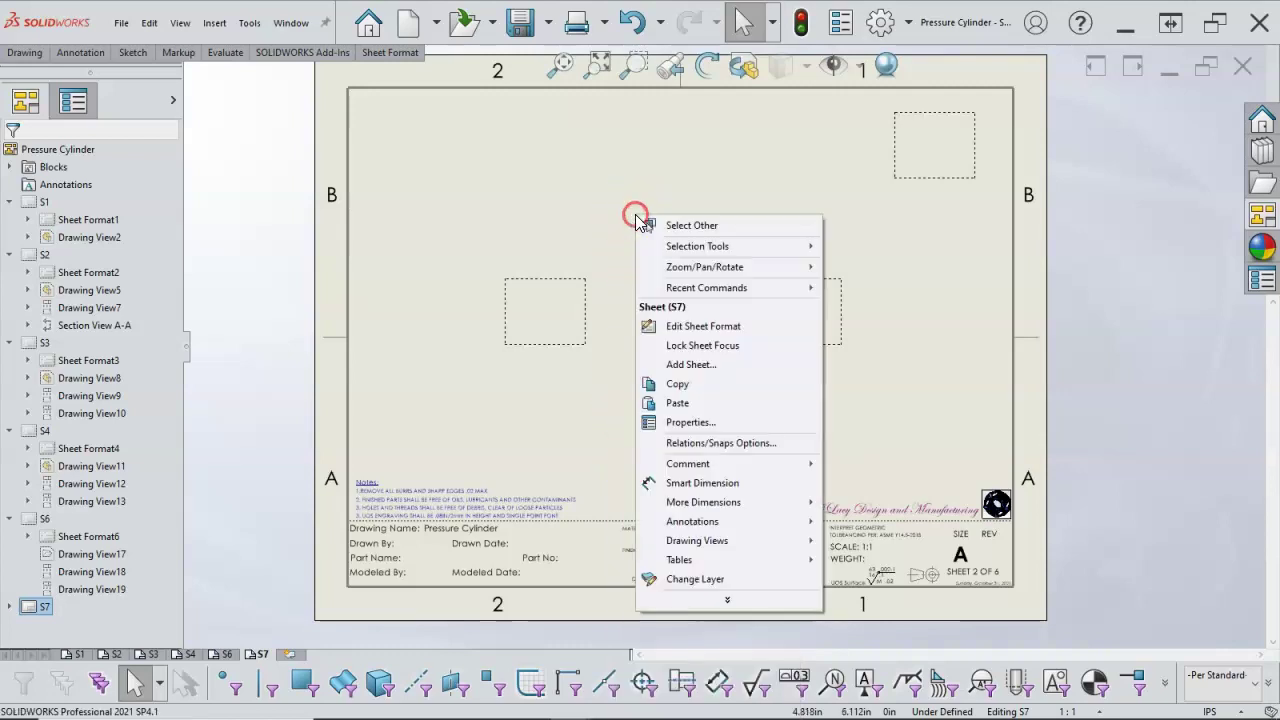
pyautogui.click(718, 604)
pyautogui.click(705, 634)
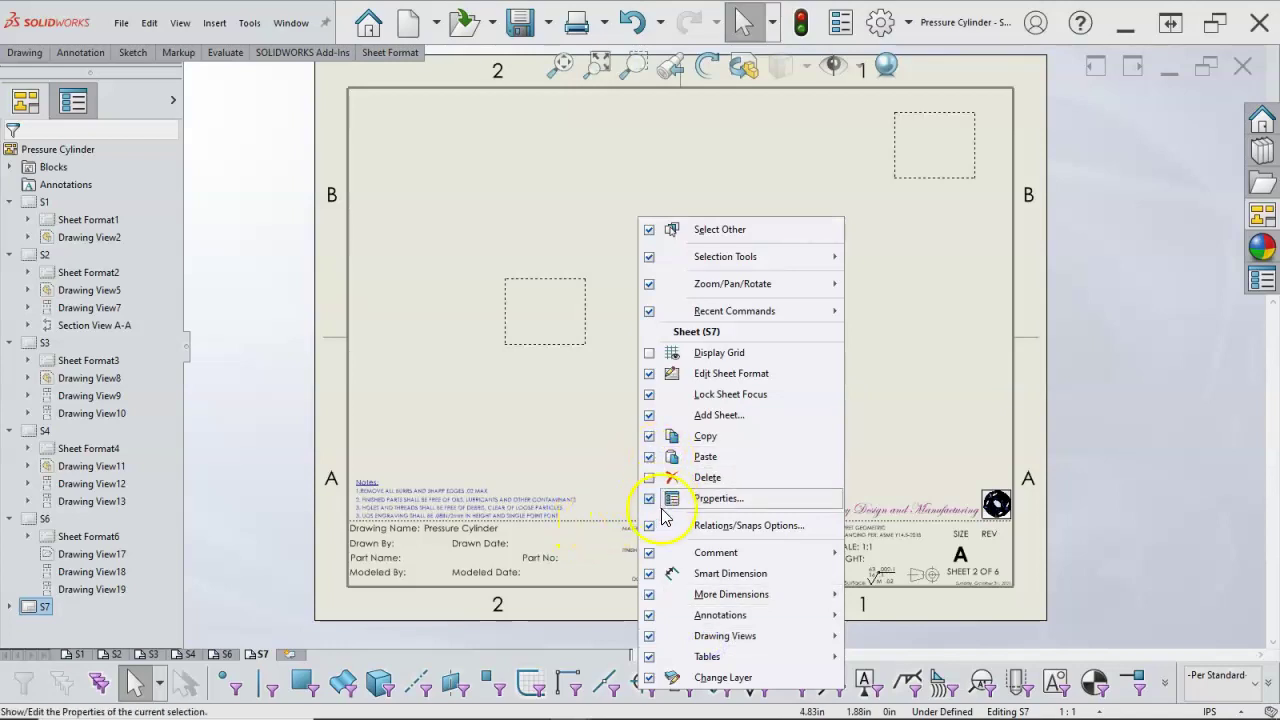
pyautogui.click(545, 430)
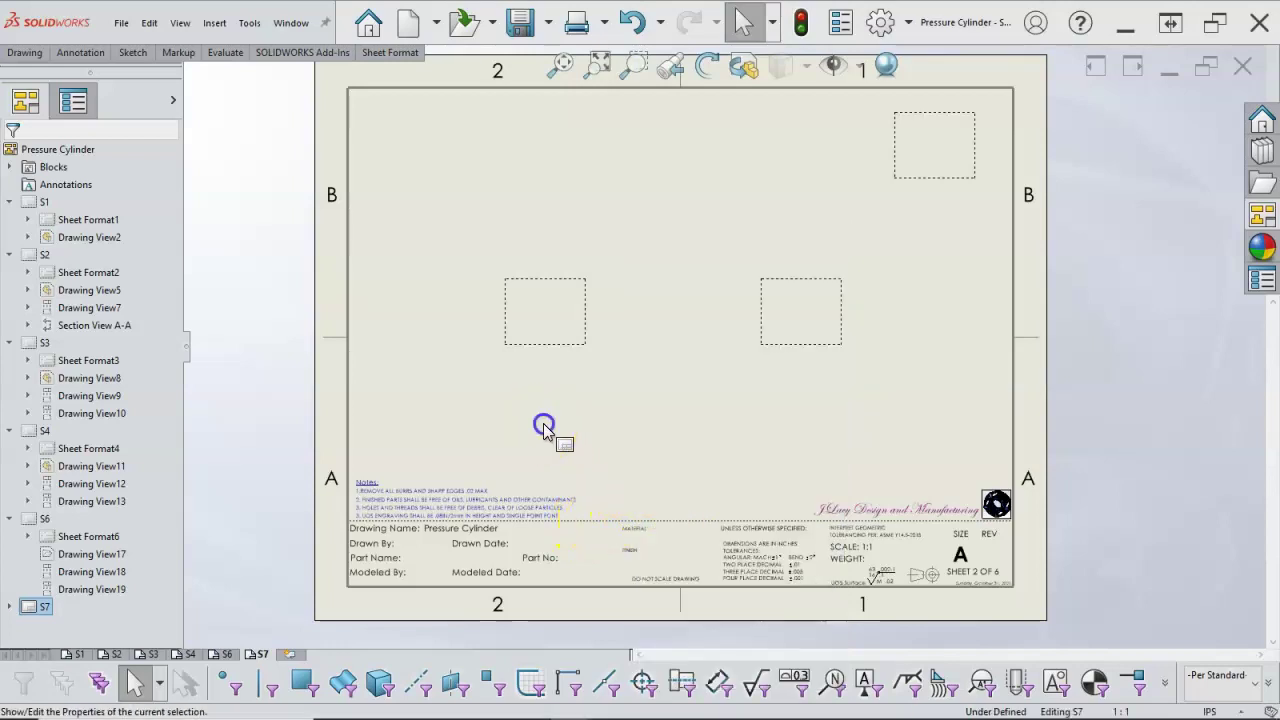
pyautogui.rightClick(552, 402)
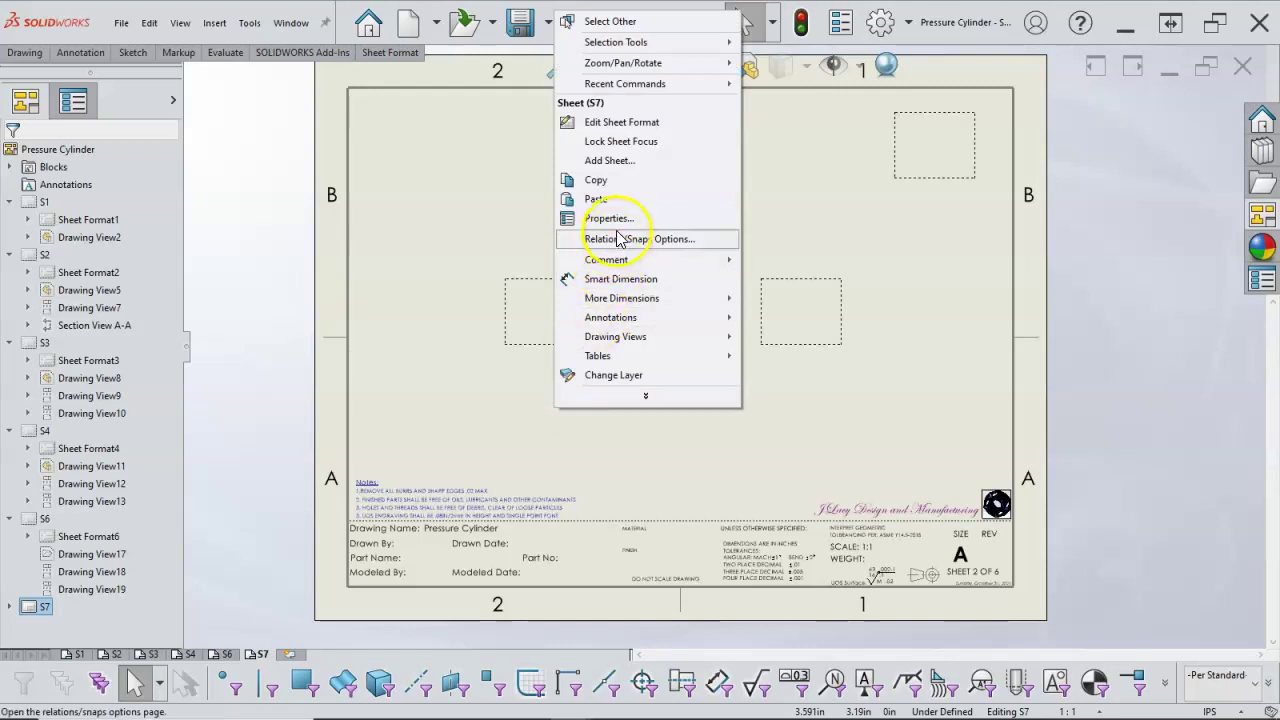
pyautogui.click(644, 396)
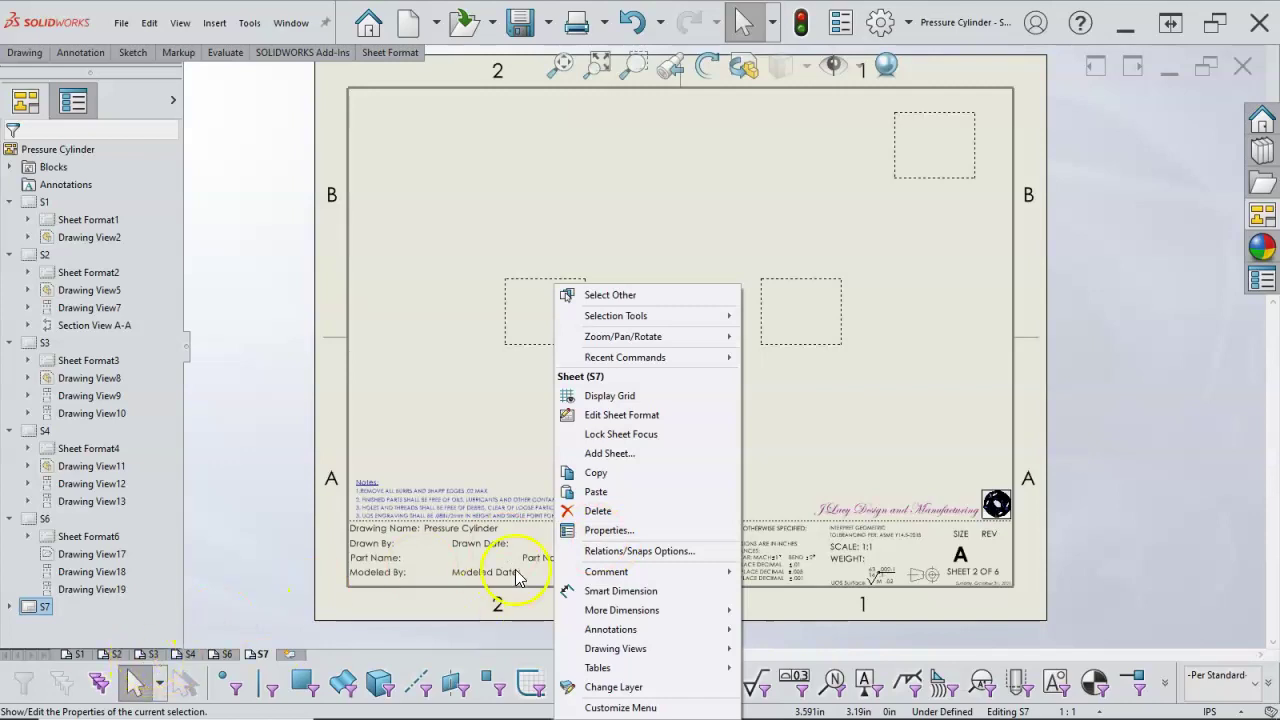
pyautogui.click(595, 531)
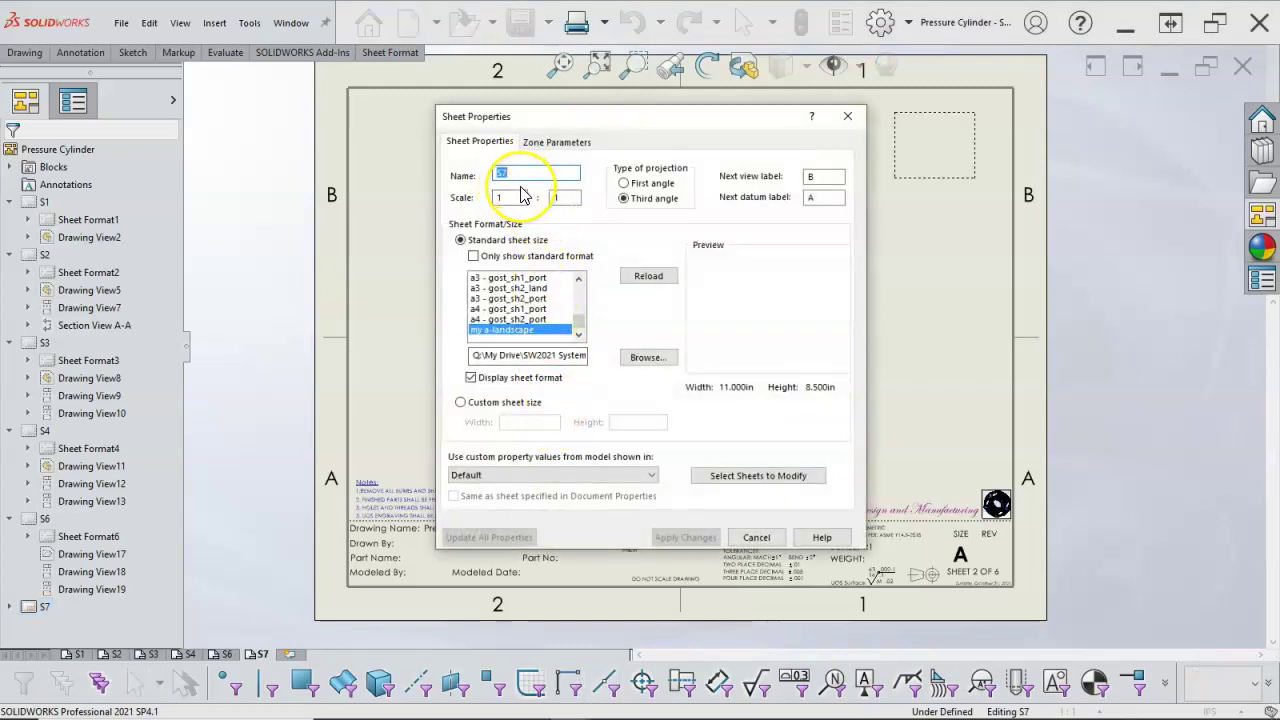
pyautogui.doubleClick(497, 175)
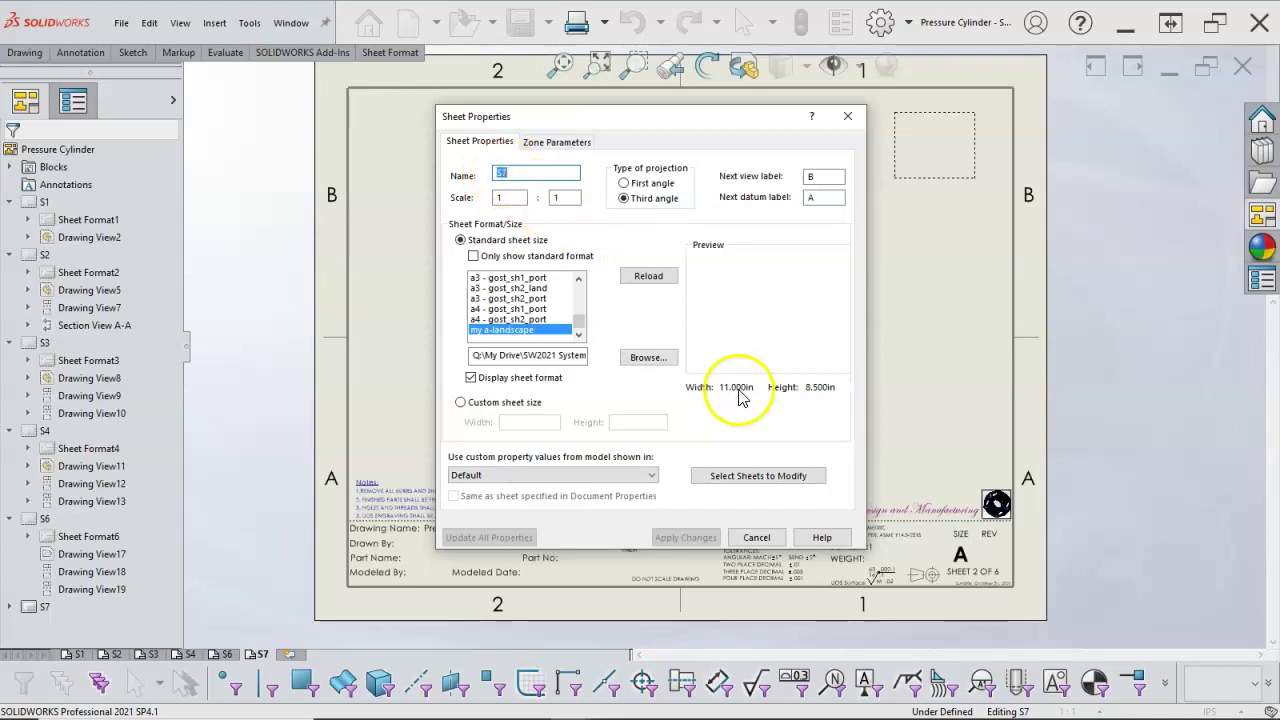
pyautogui.click(757, 538)
pyautogui.click(654, 418)
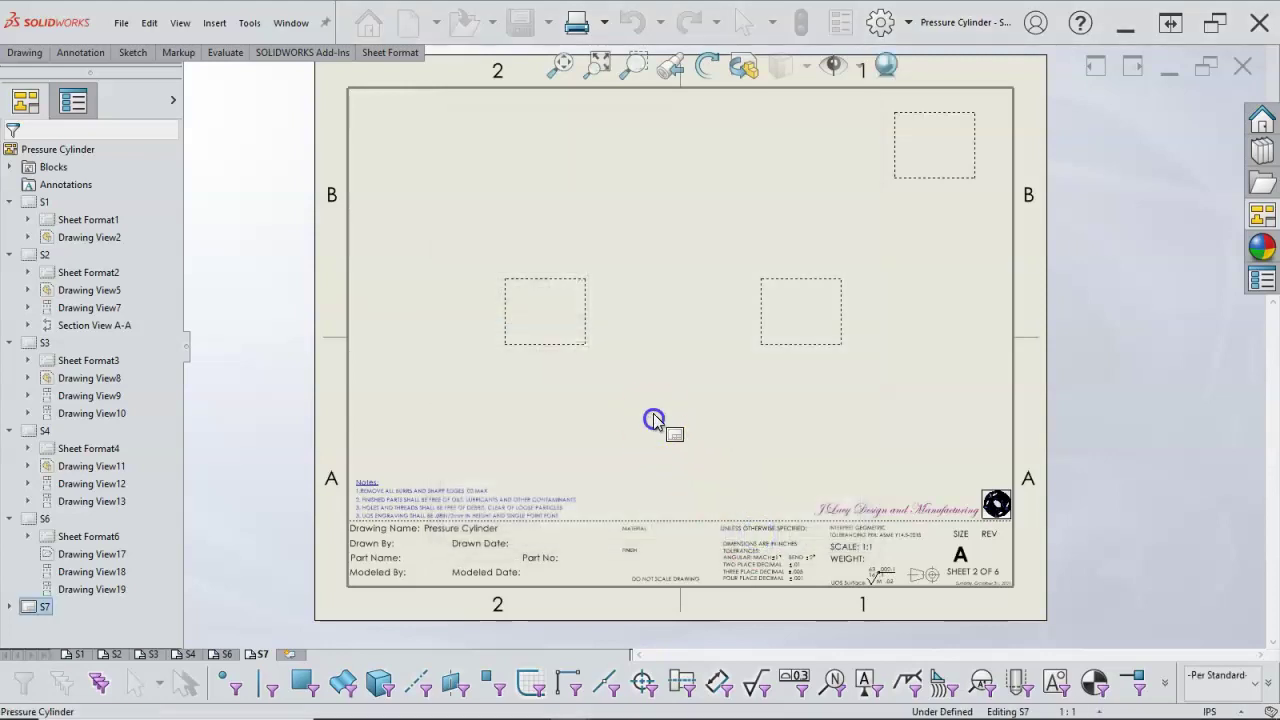
# - Delete sheet S6 and confirm the deletion
pyautogui.rightClick(231, 654)
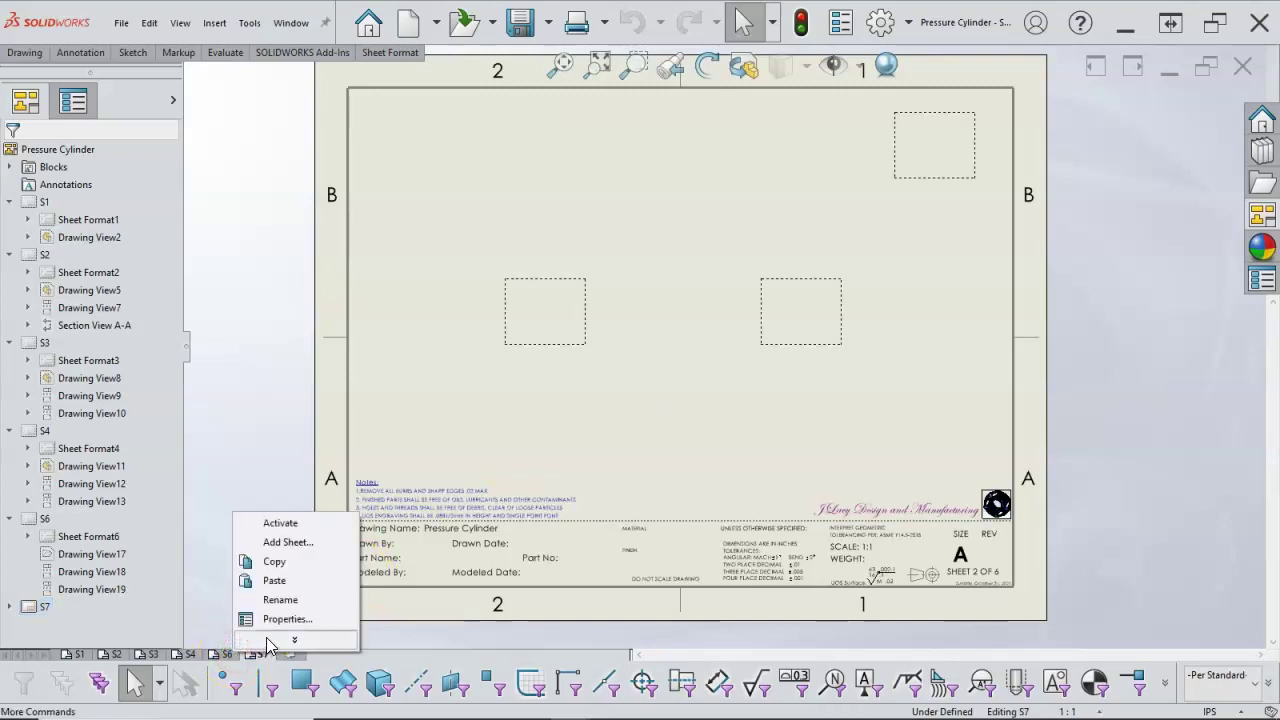
pyautogui.click(280, 640)
pyautogui.click(278, 582)
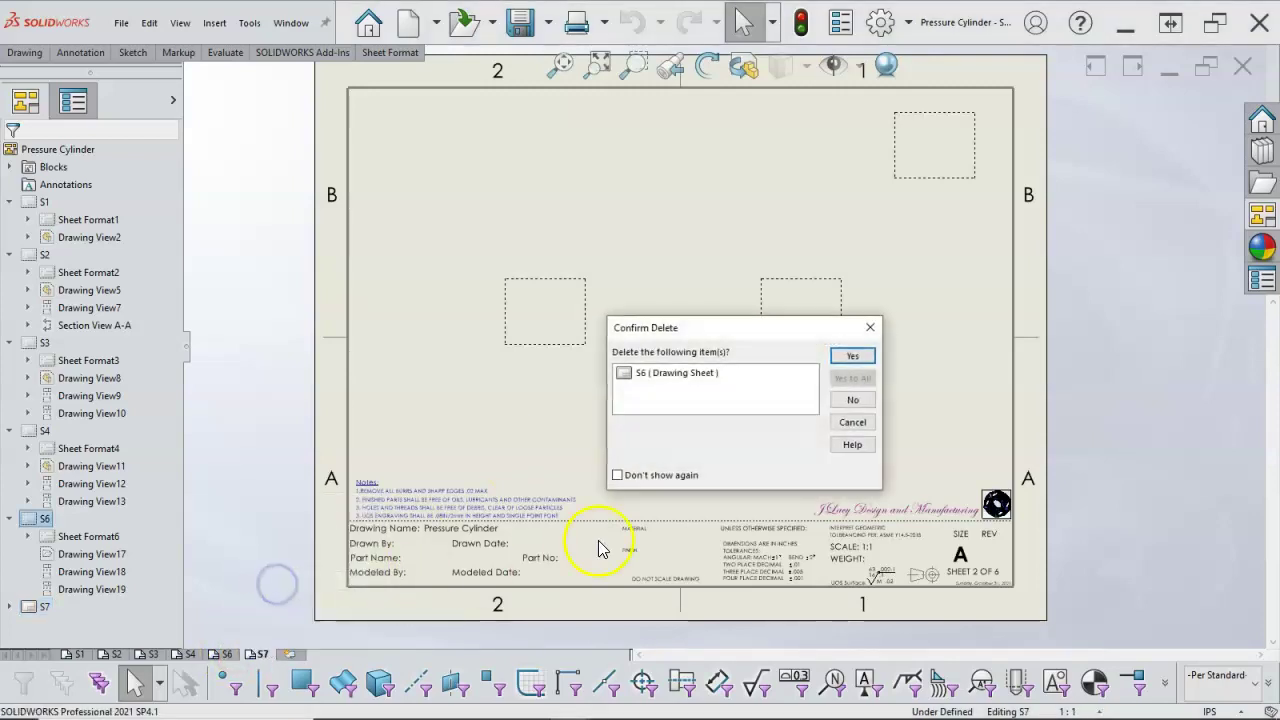
pyautogui.click(853, 350)
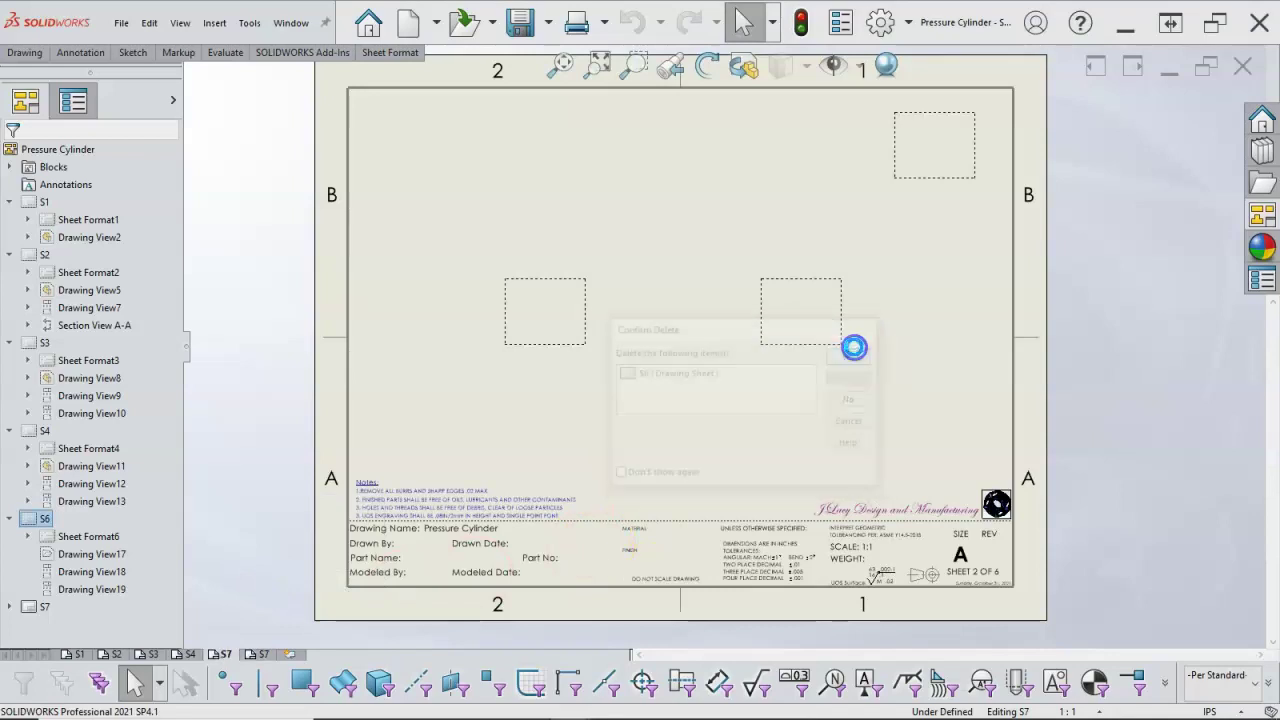
# - Delete sheet S7 and confirm the deletion
pyautogui.rightClick(222, 658)
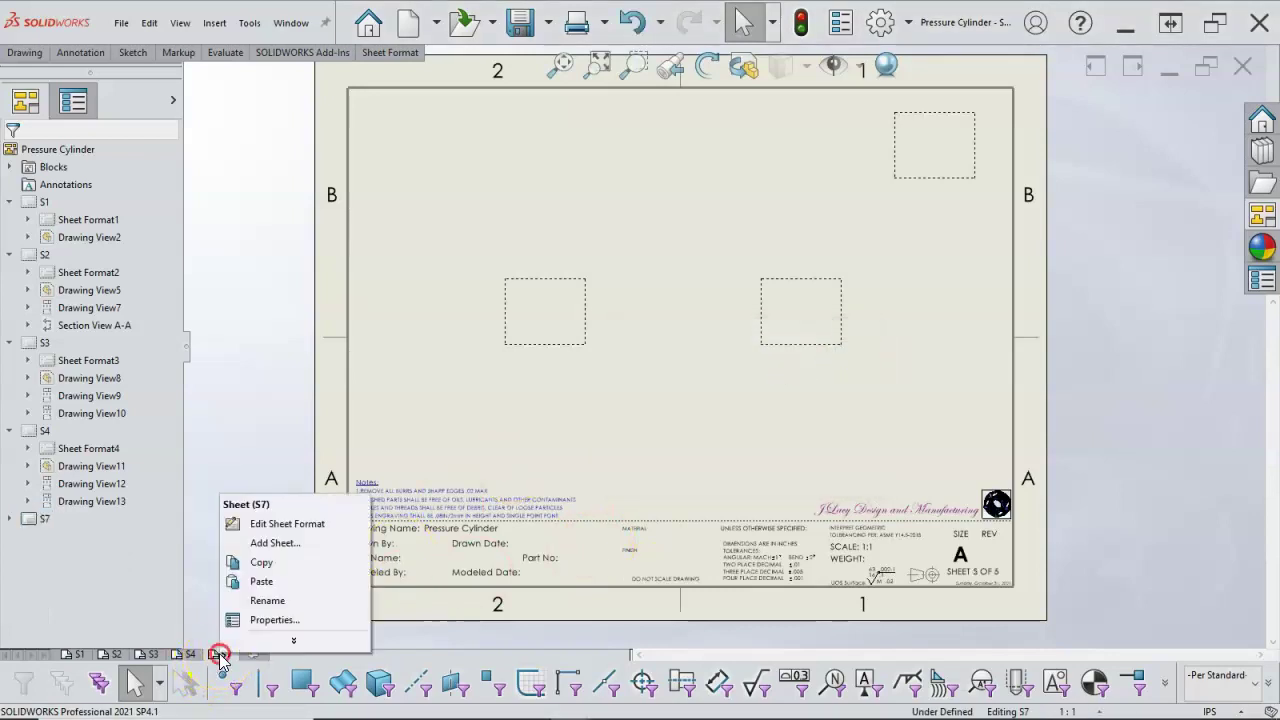
pyautogui.click(268, 640)
pyautogui.click(264, 582)
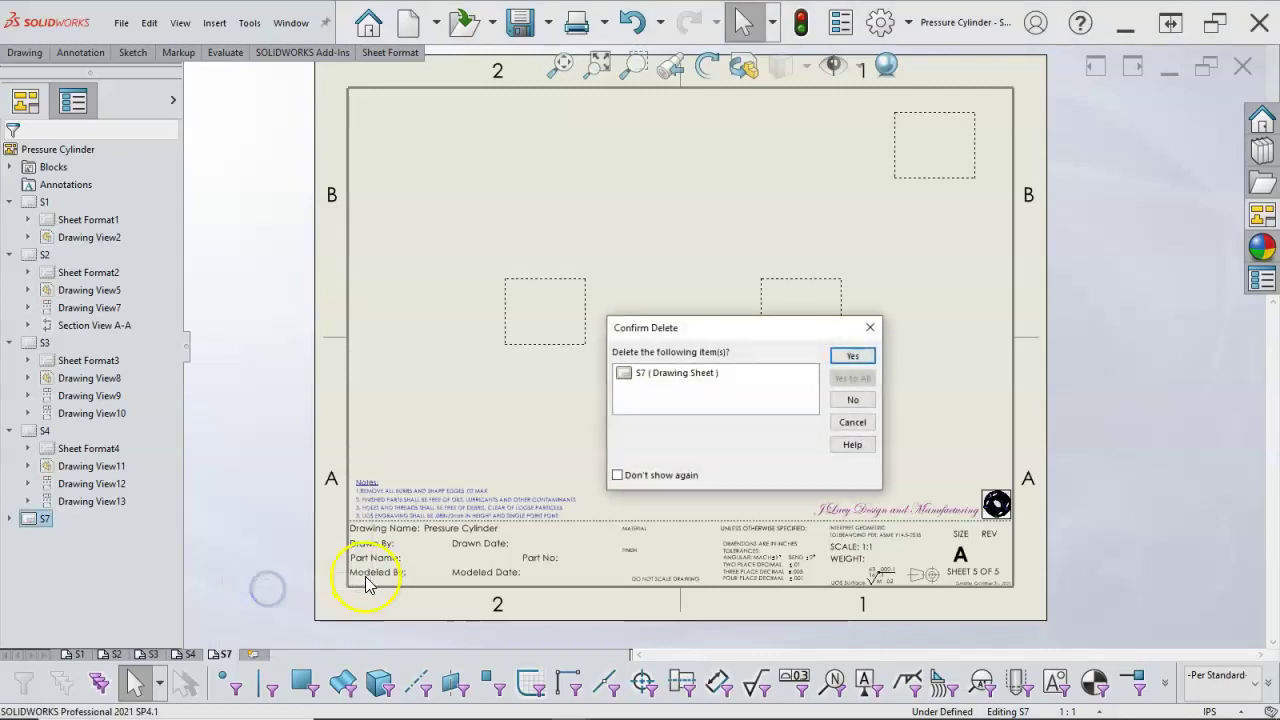
pyautogui.click(852, 356)
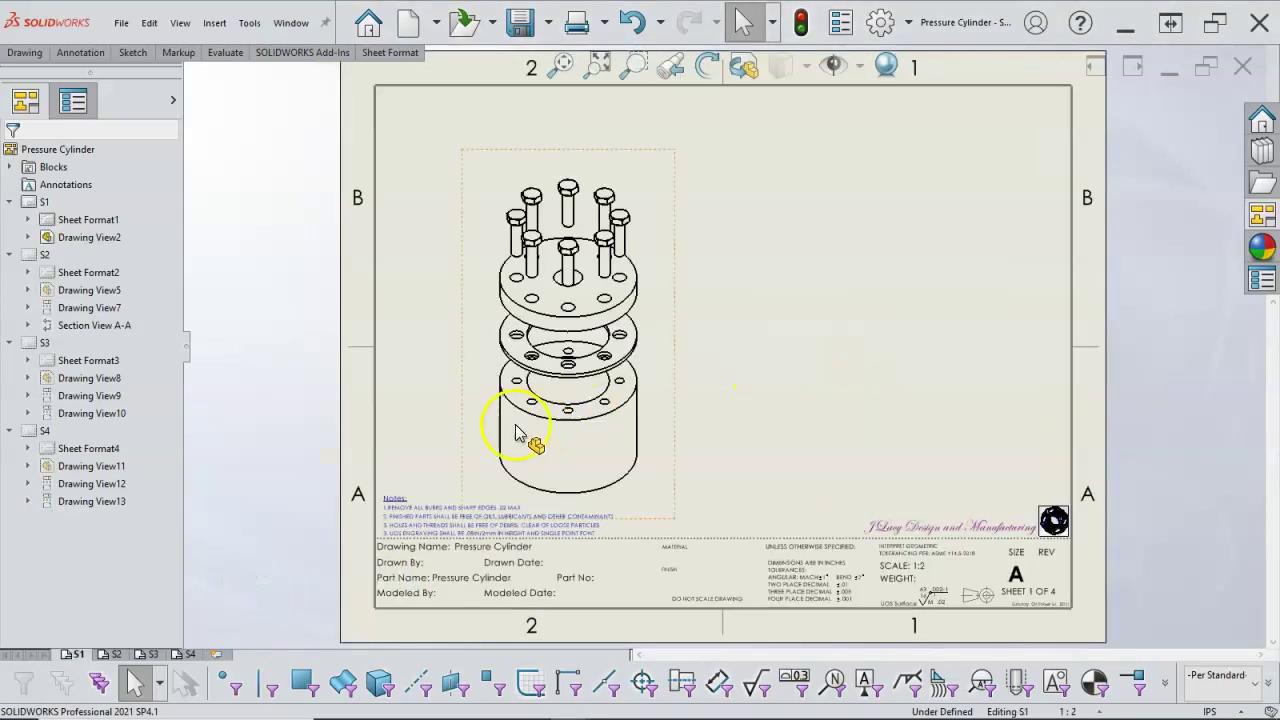
# - Add a MY-BOM bill of materials for the exploded view at sheet 1's top-right, then shift the view left
pyautogui.click(655, 360)
pyautogui.rightClick(655, 360)
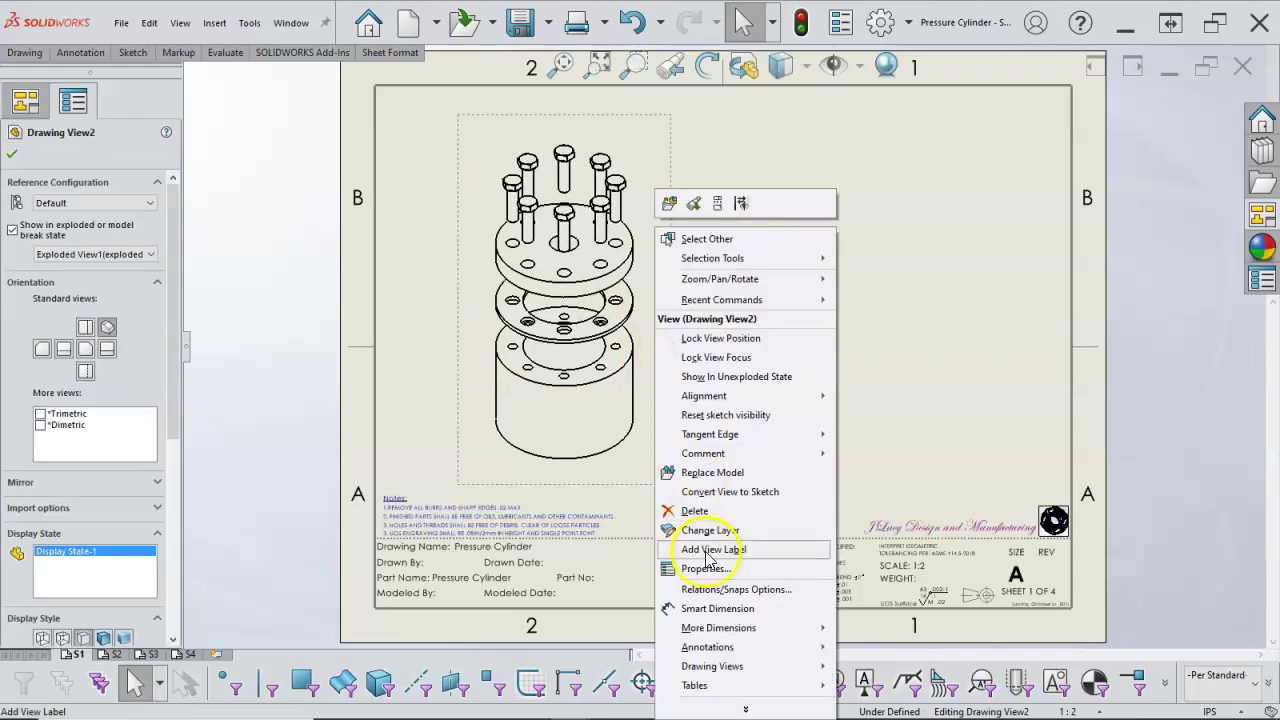
pyautogui.moveTo(745, 686)
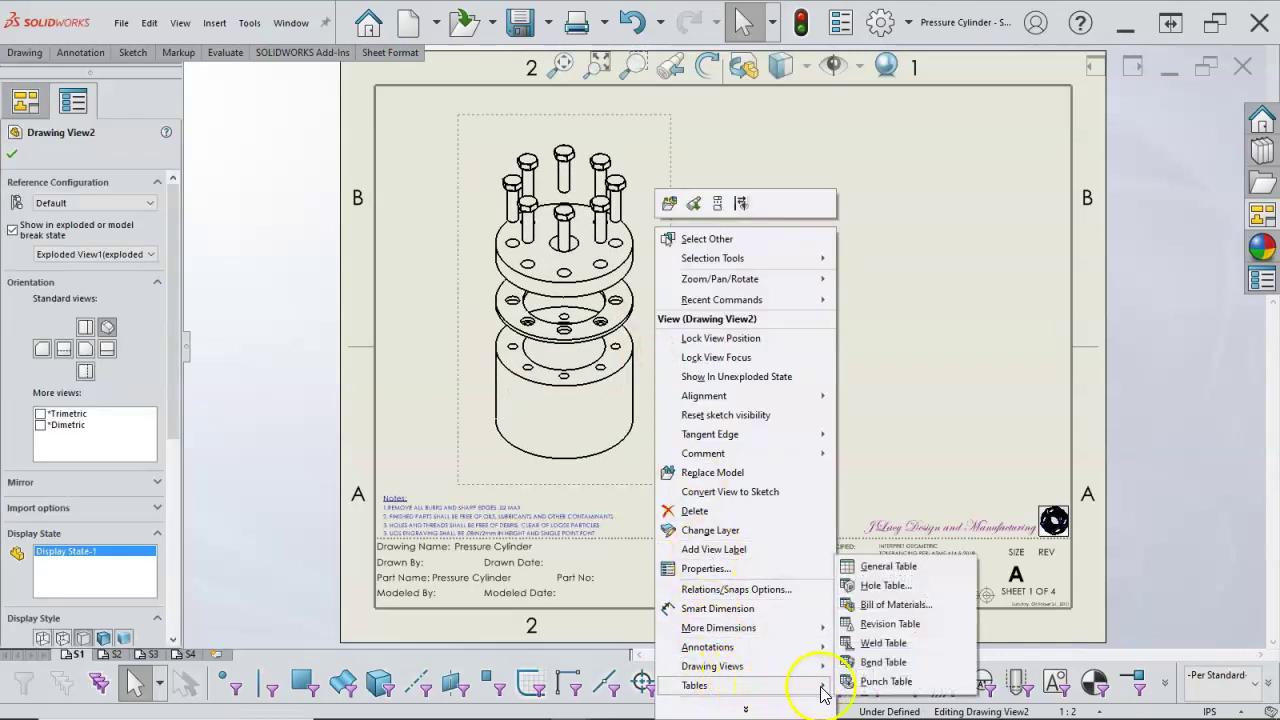
pyautogui.click(895, 606)
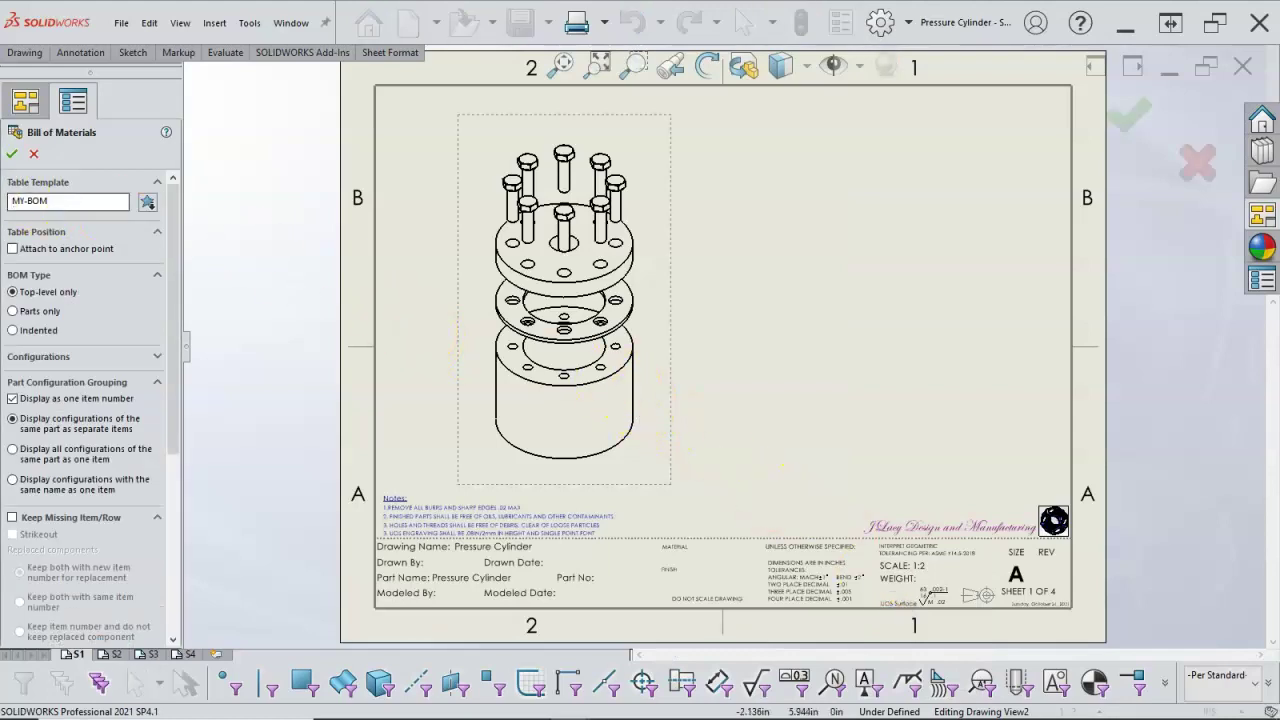
pyautogui.click(12, 153)
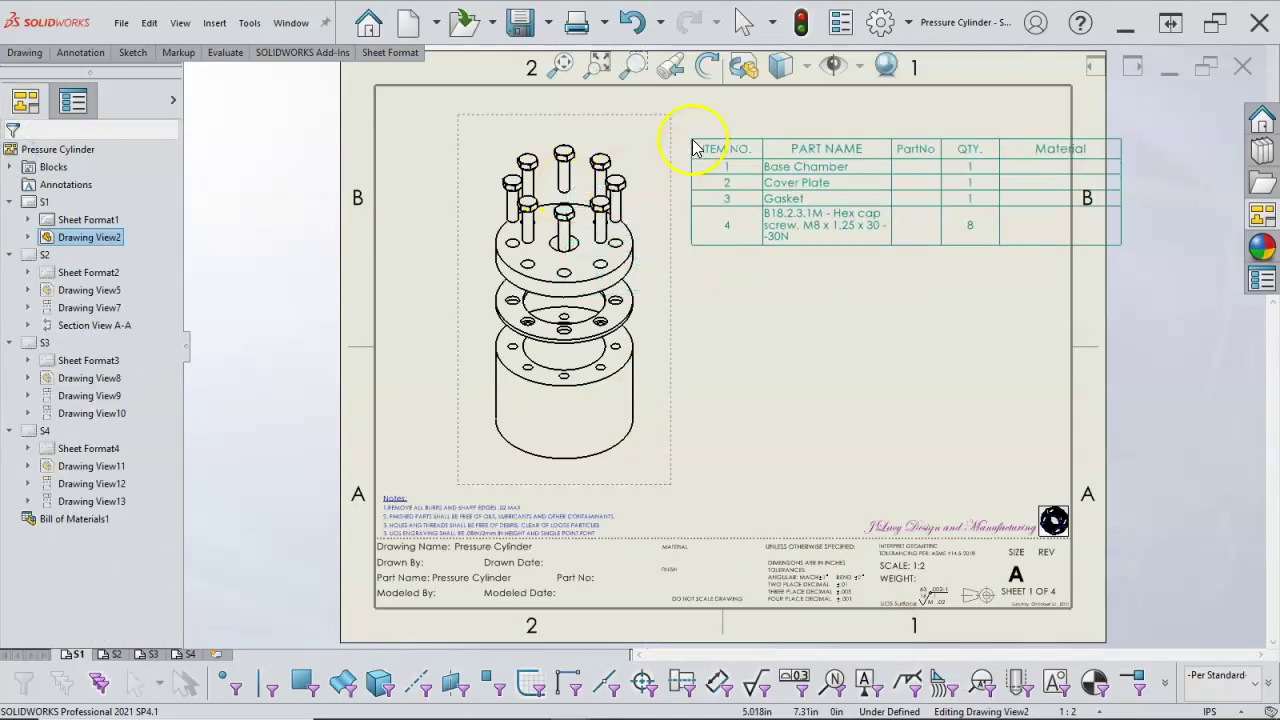
pyautogui.click(647, 98)
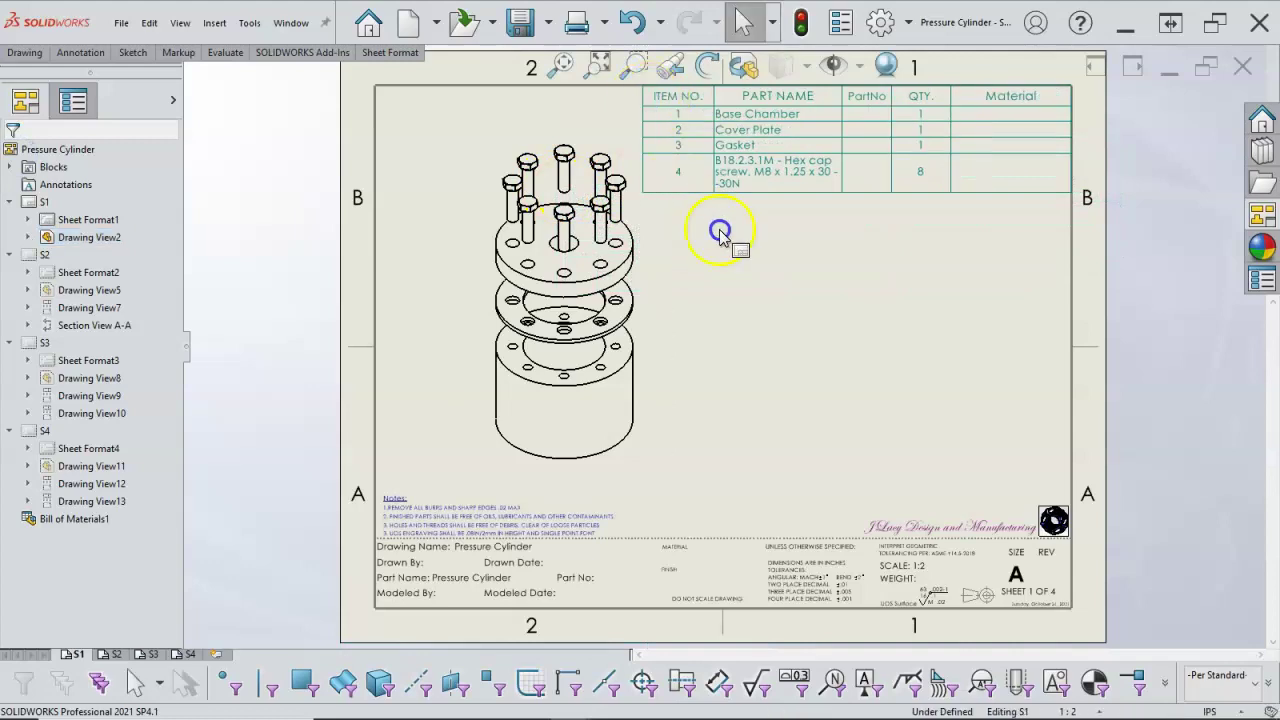
pyautogui.moveTo(672, 262); pyautogui.dragTo(630, 275)
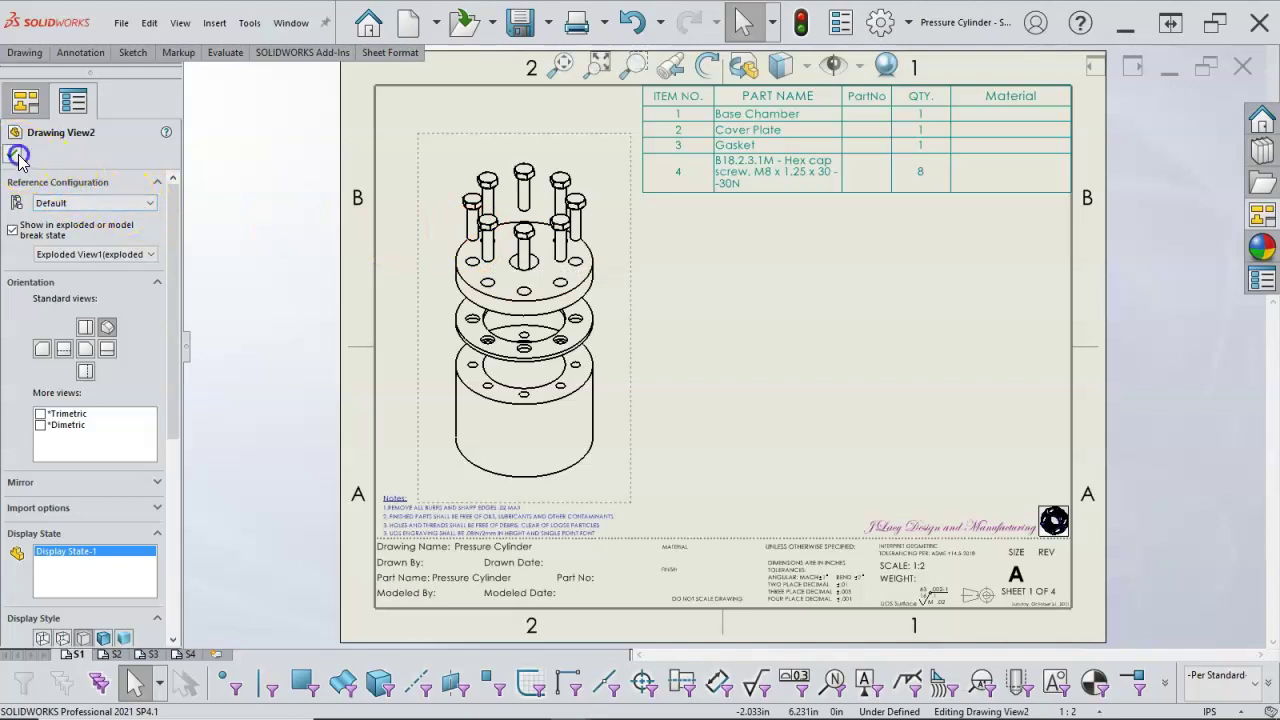
pyautogui.press('Escape')
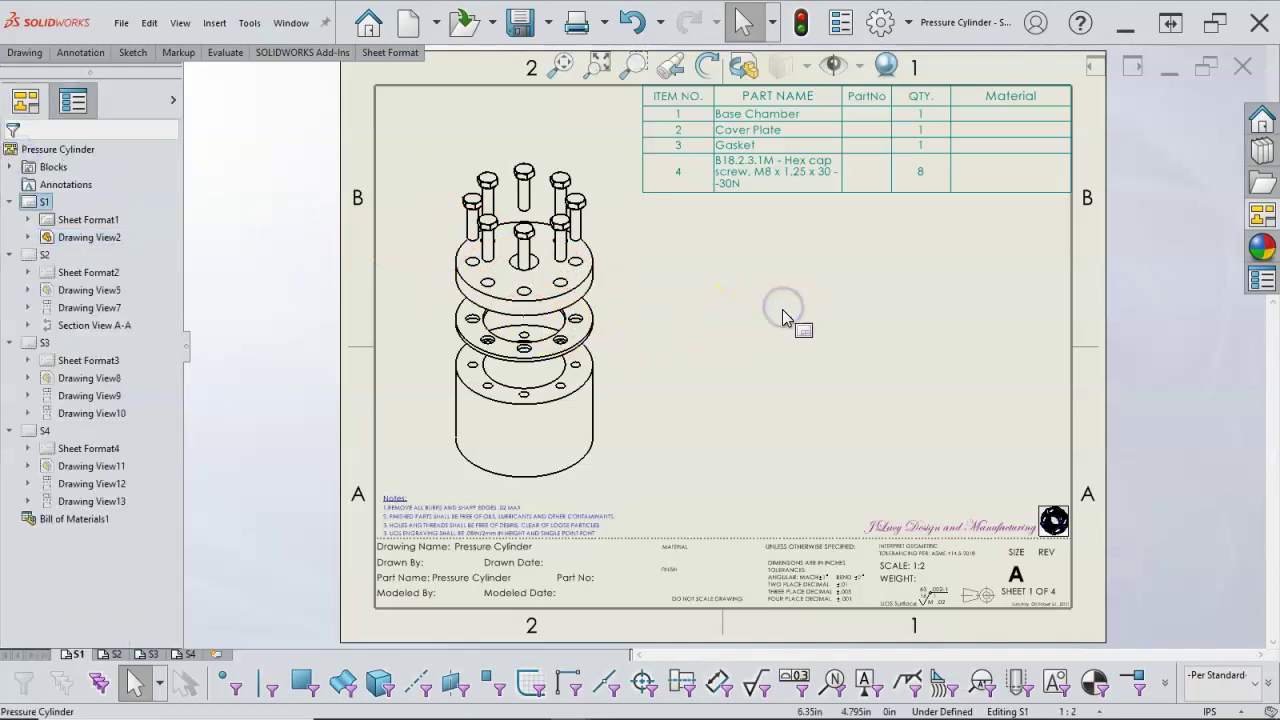
# - Save the drawing as Pressure Cylinder ASSY.SLDDRW in the Assignment9 folder
pyautogui.click(513, 28)
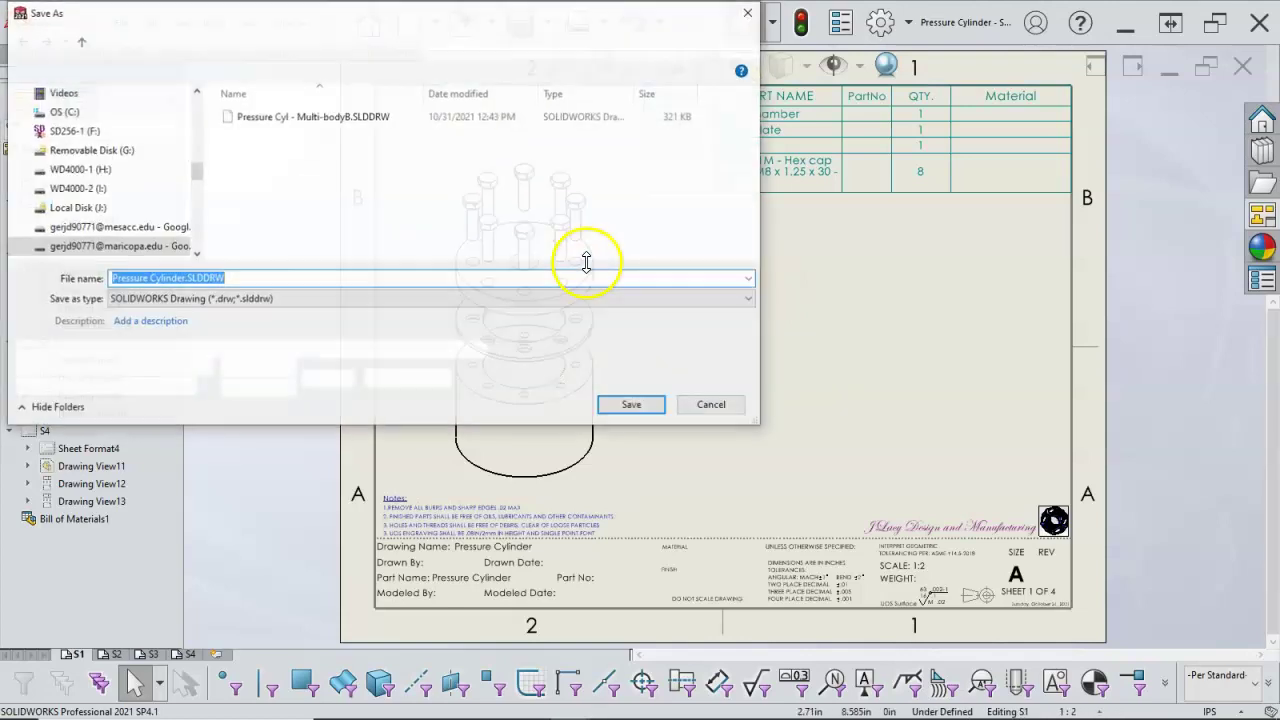
pyautogui.click(185, 278)
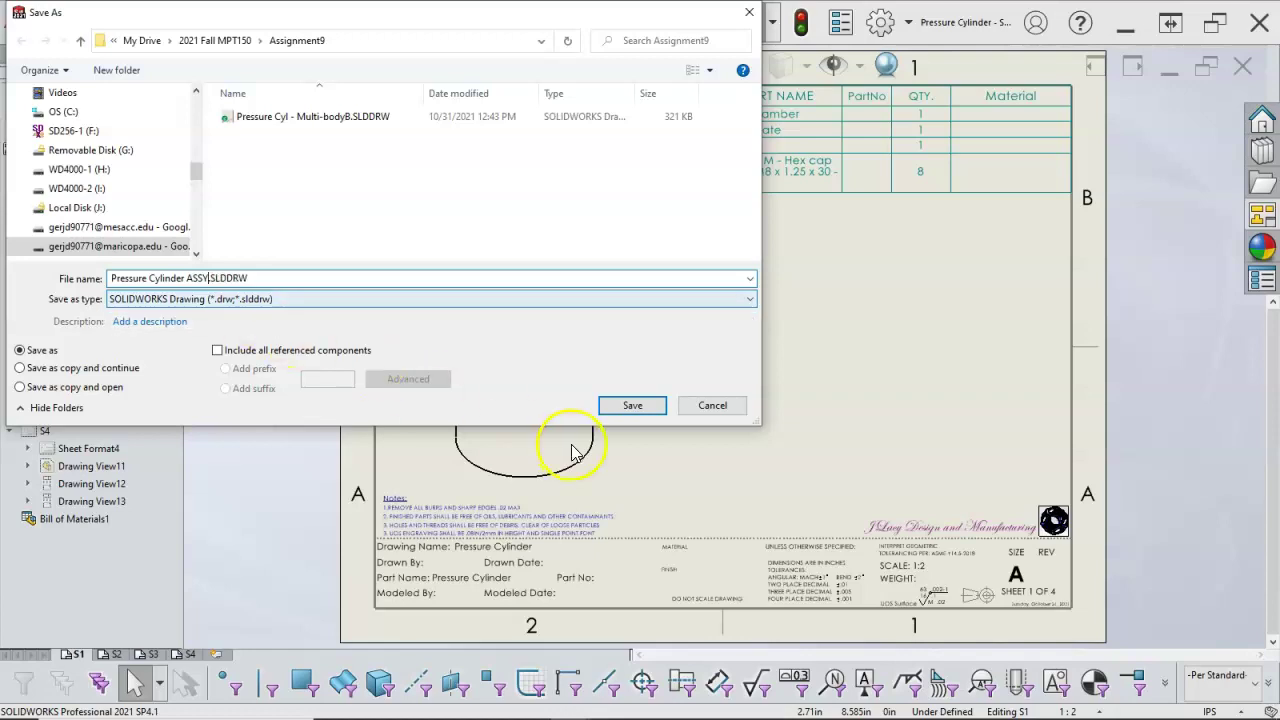
pyautogui.click(633, 408)
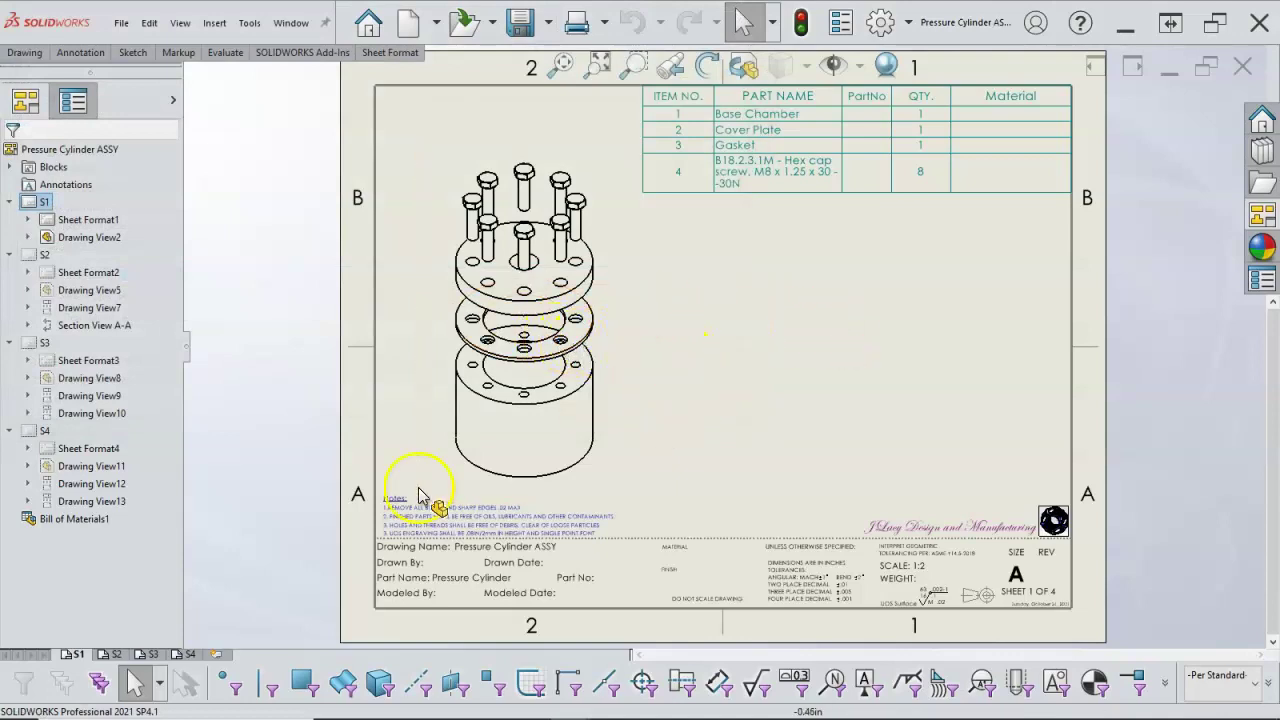
# - Review sheets S2, S3 and S4, then nudge S4's Cover Plate isometric view slightly lower
pyautogui.click(112, 654)
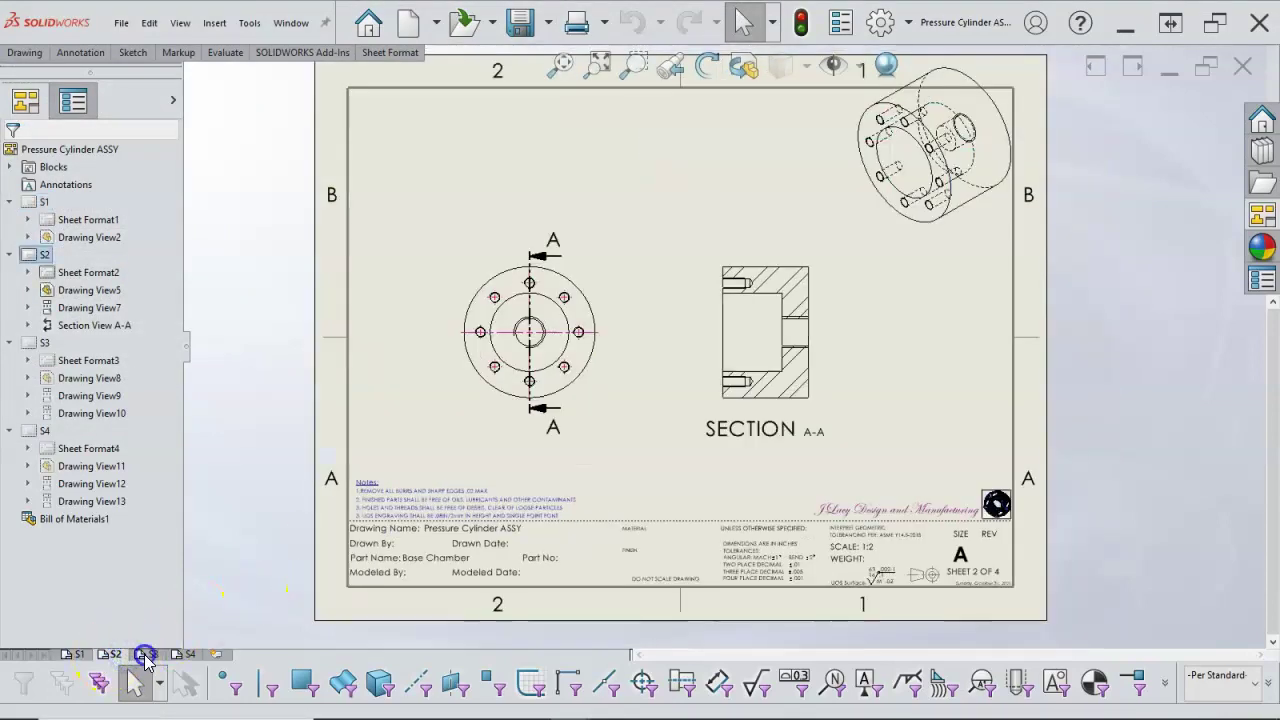
pyautogui.click(149, 654)
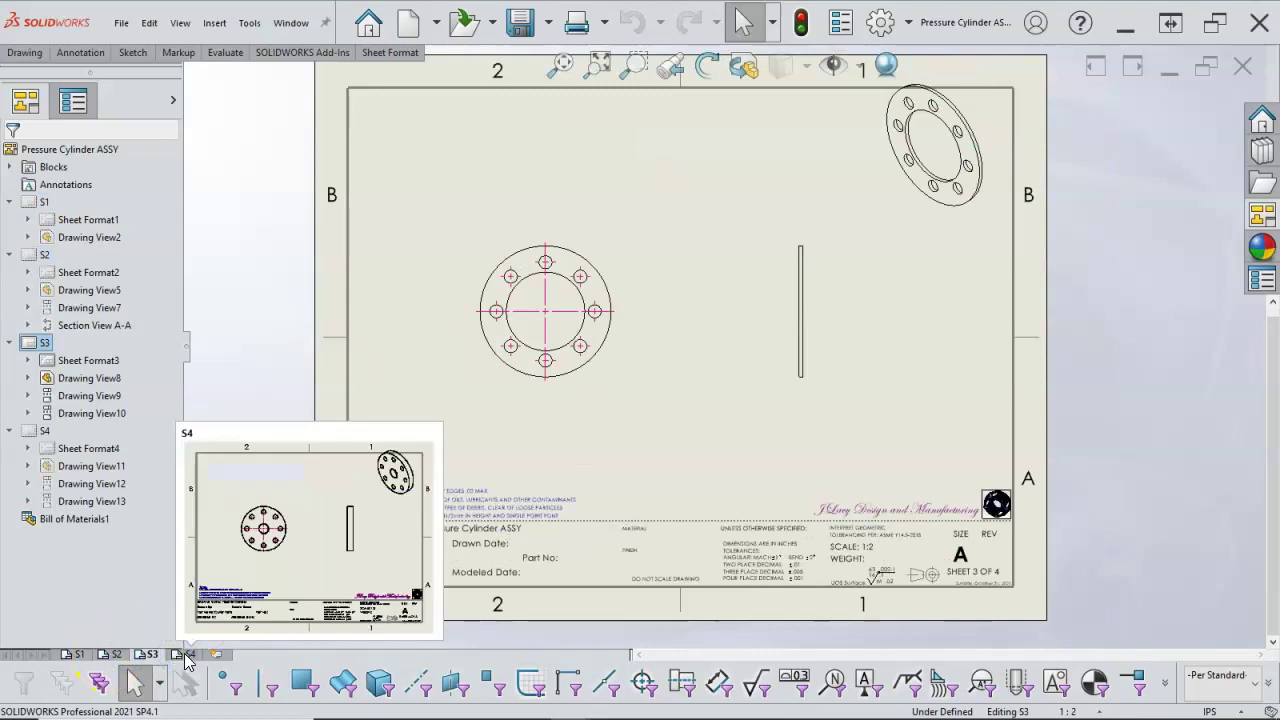
pyautogui.click(185, 656)
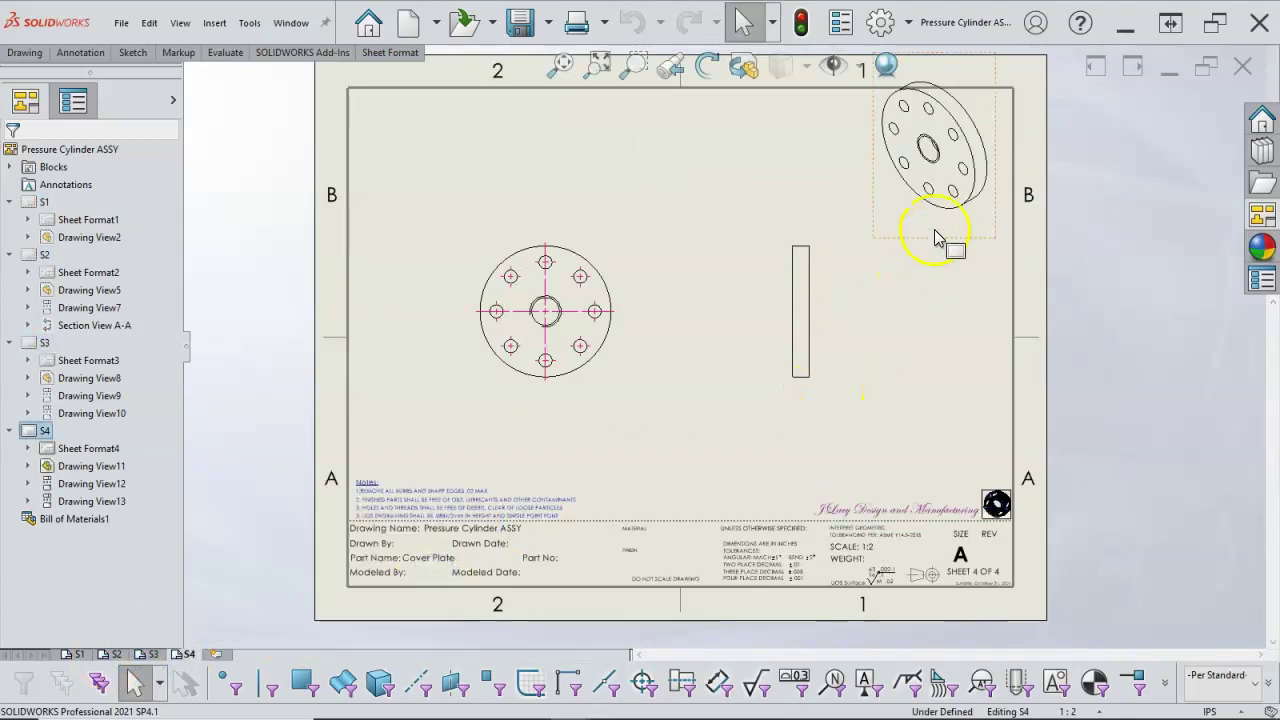
pyautogui.moveTo(935, 237)
pyautogui.mouseDown()
pyautogui.moveTo(957, 243)
pyautogui.moveTo(958, 271)
pyautogui.mouseUp()
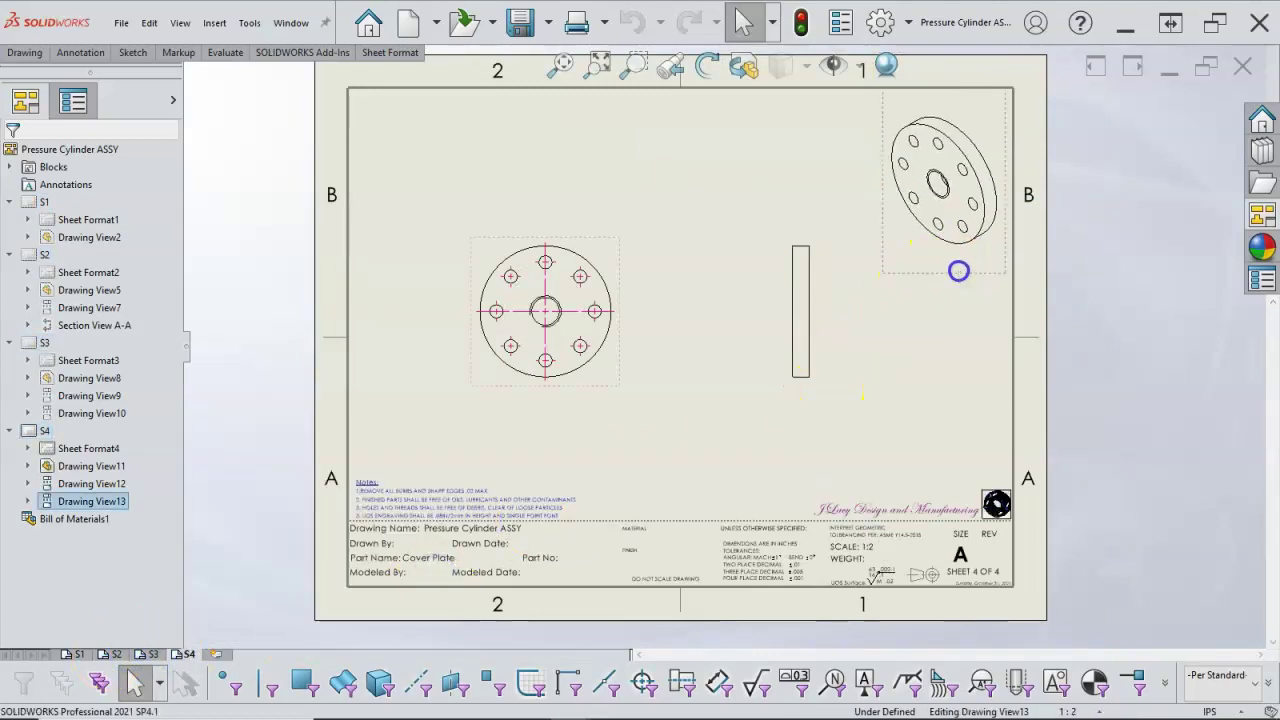
pyautogui.click(908, 352)
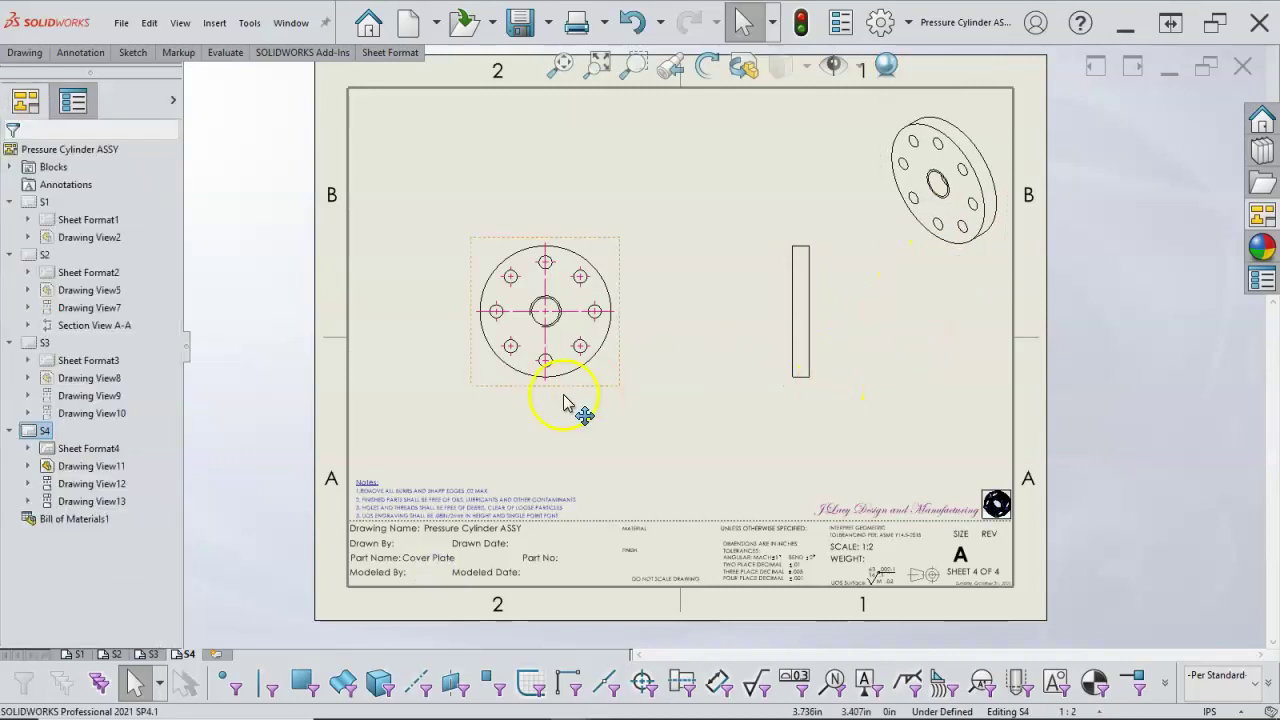